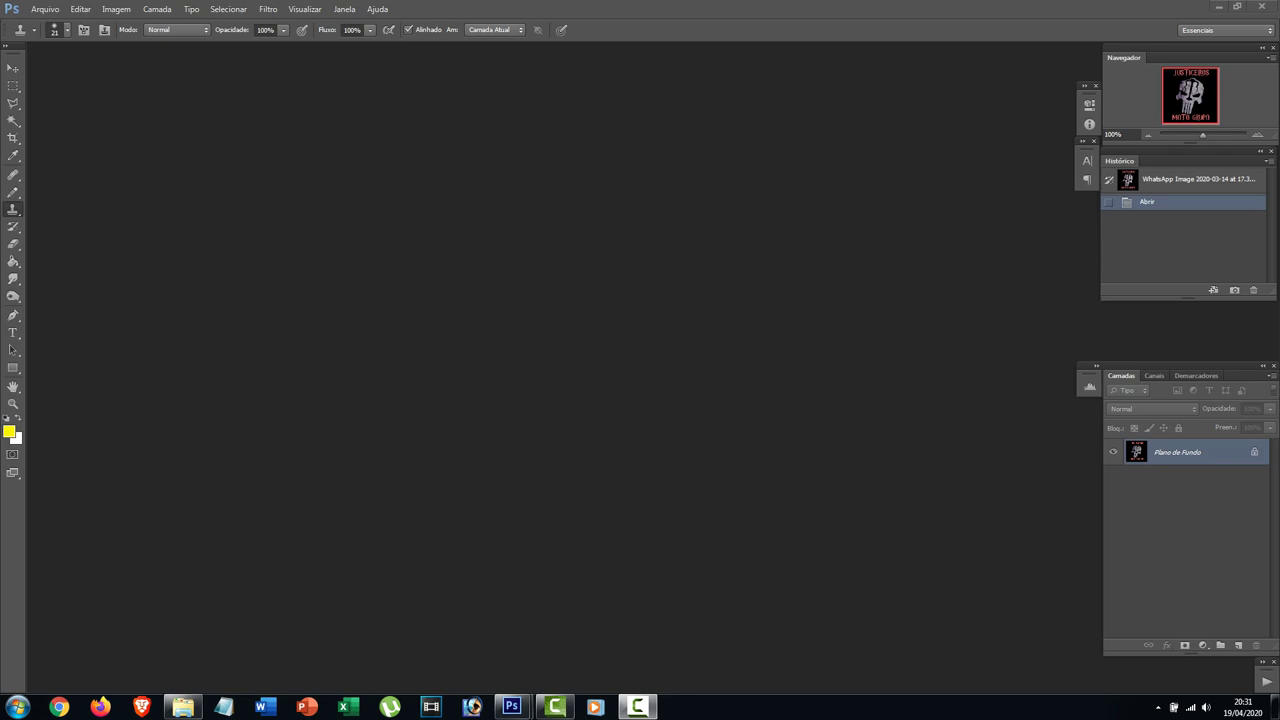
- Bring up the open WhatsApp Image 2020-03-14 document and enlarge its window so the whole logo has space around it
mouse_move(511, 706)
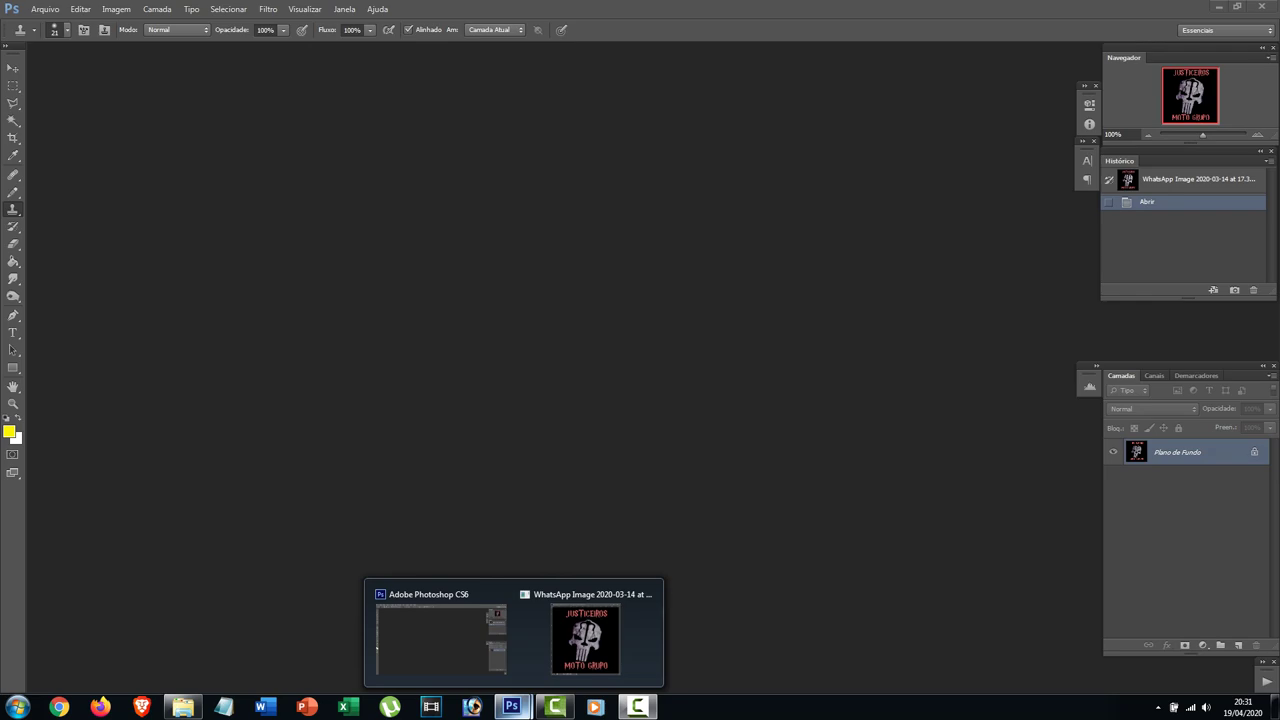
click(585, 638)
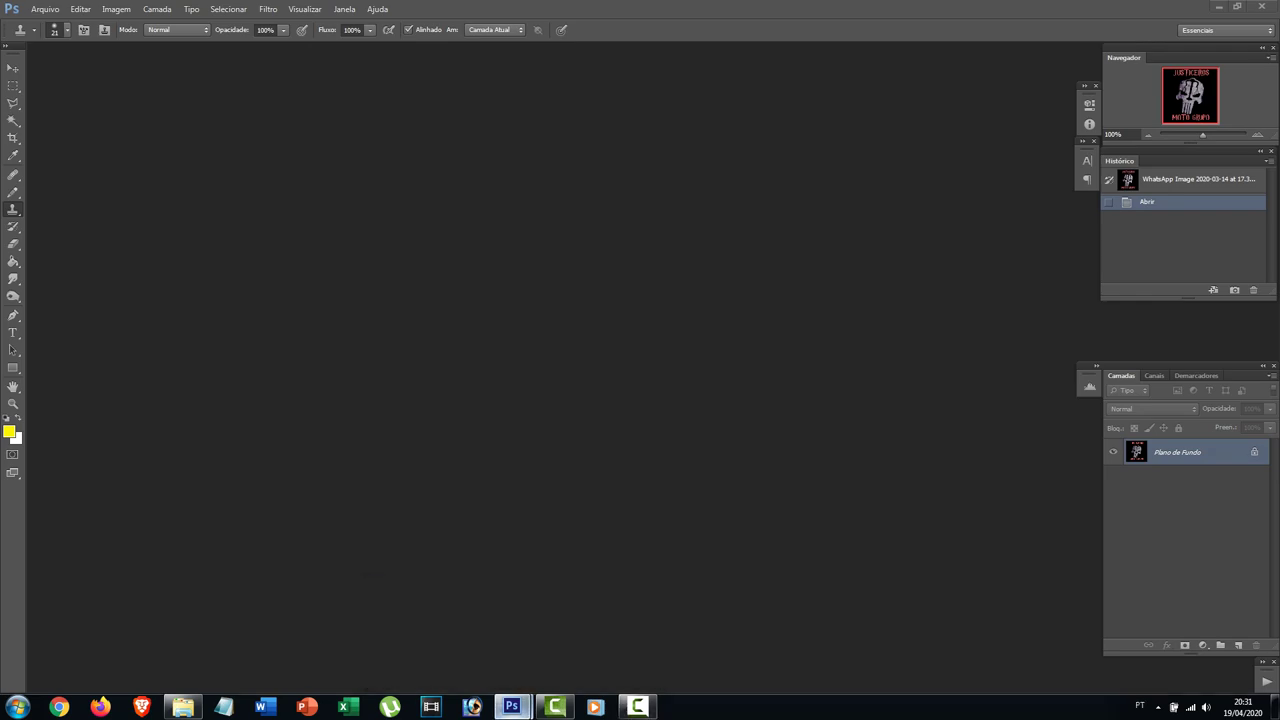
drag(548, 100, 487, 87)
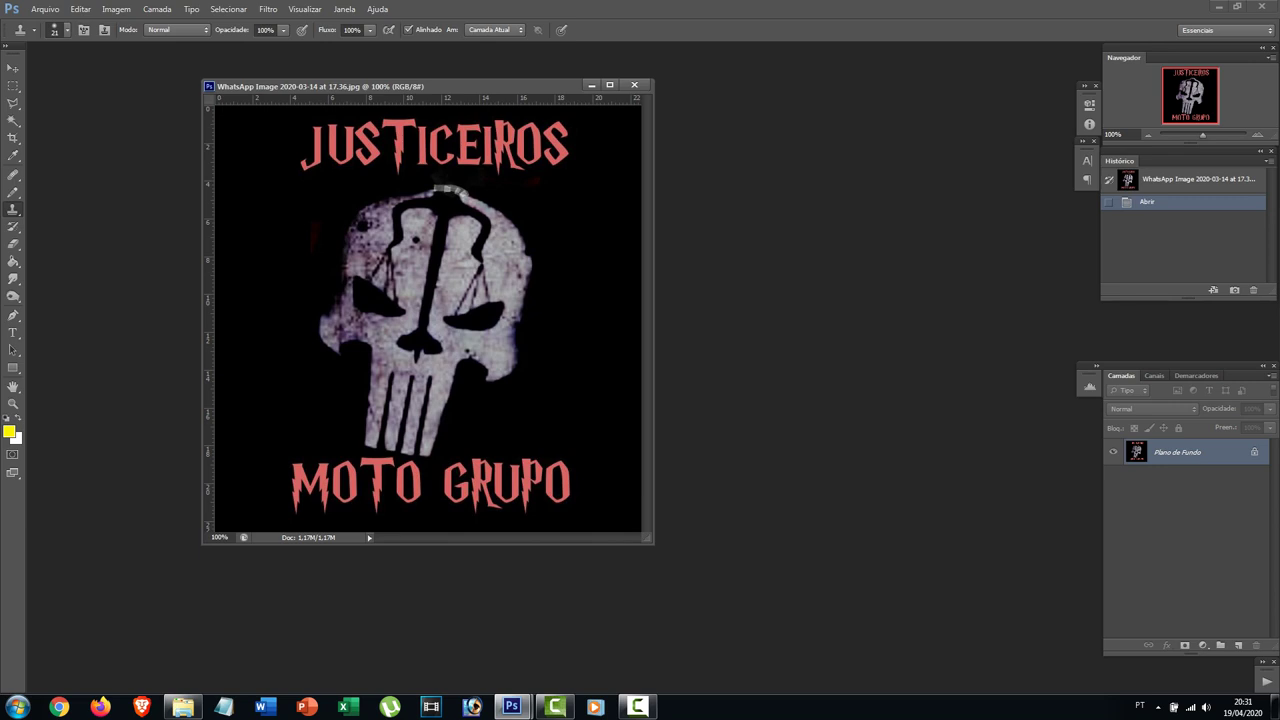
drag(390, 86, 411, 84)
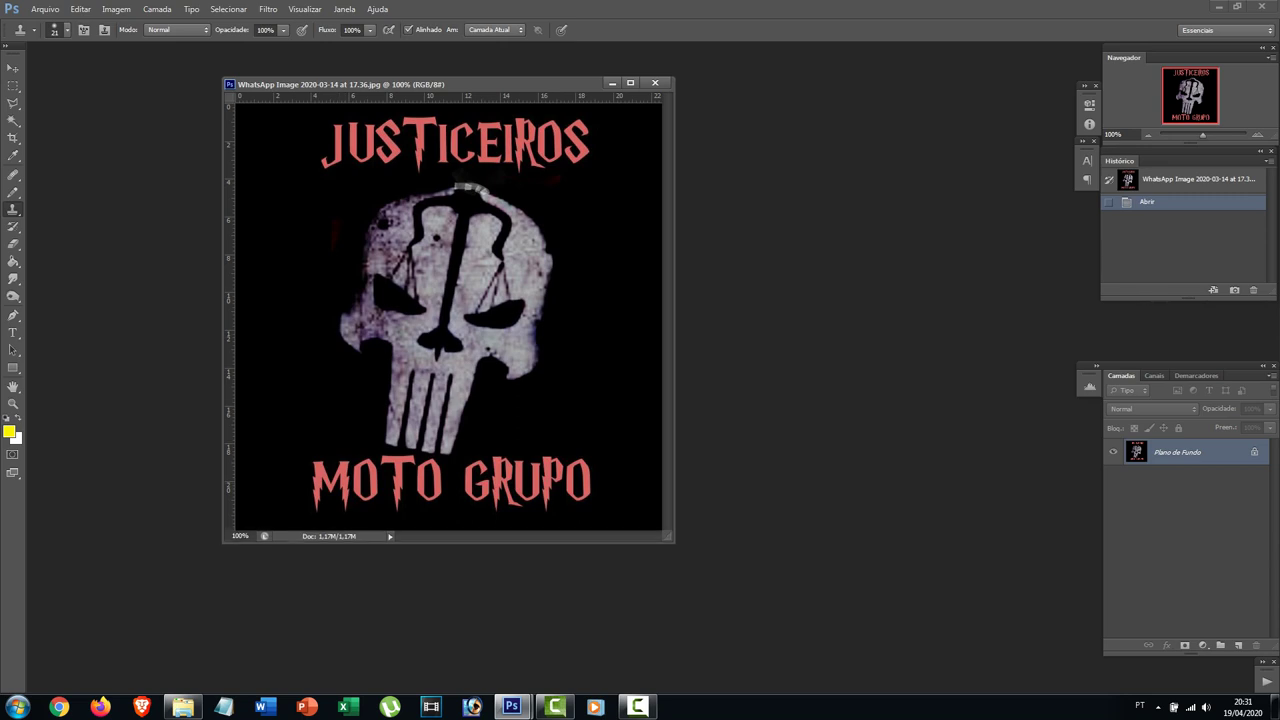
drag(673, 541, 751, 614)
drag(560, 84, 610, 72)
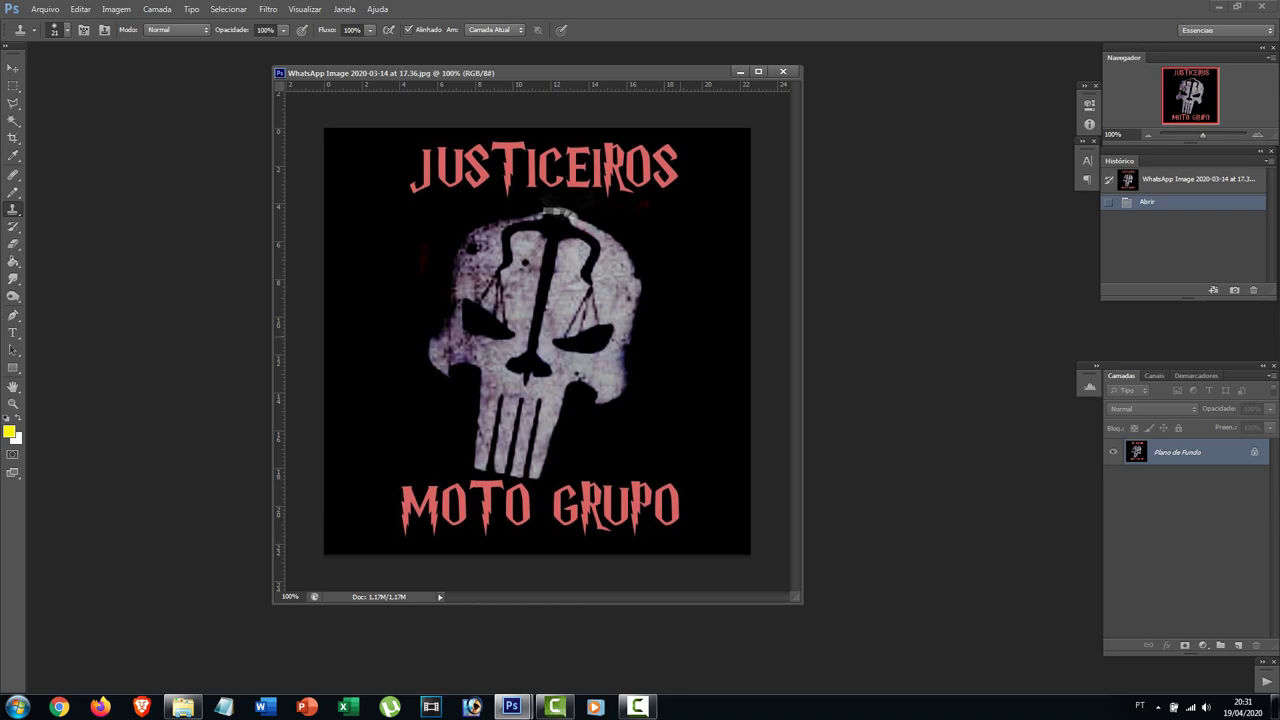
- Examine the skull and the JUSTICEIROS lettering up close, then return to the full logo and reposition its window
scroll(639, 335, up, 8)
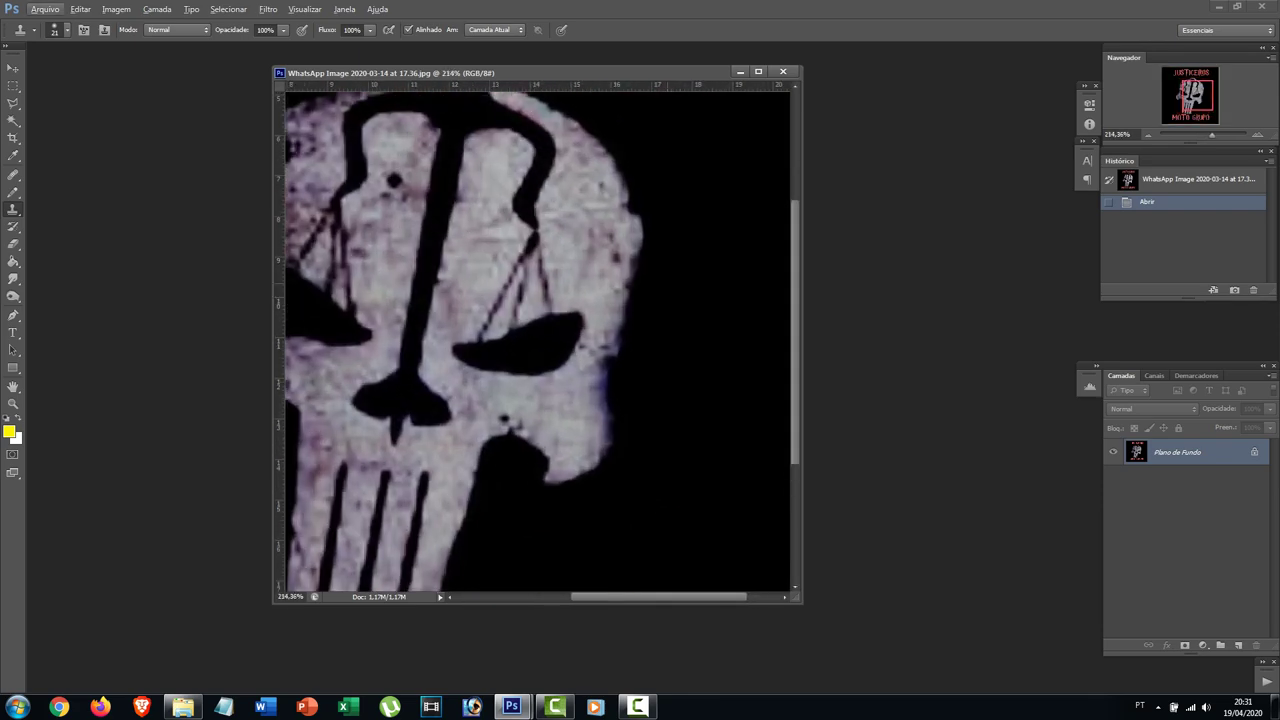
scroll(537, 340, up, 3)
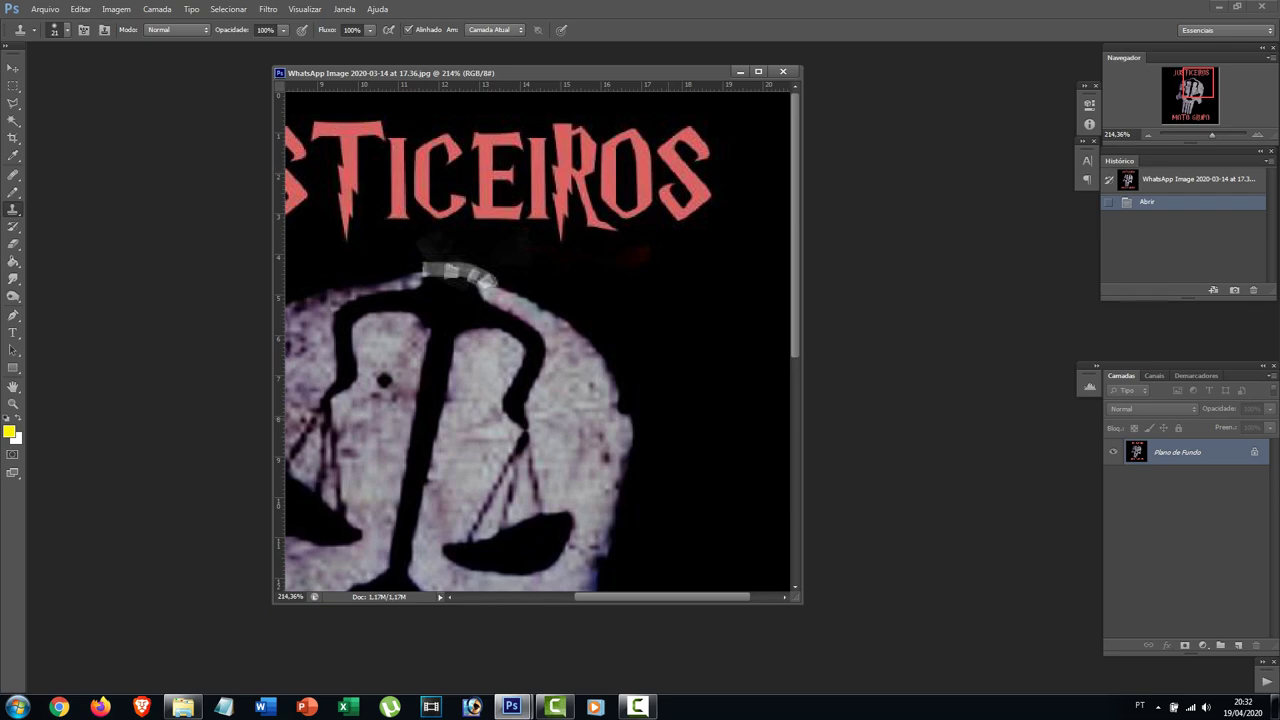
scroll(670, 330, down, 3)
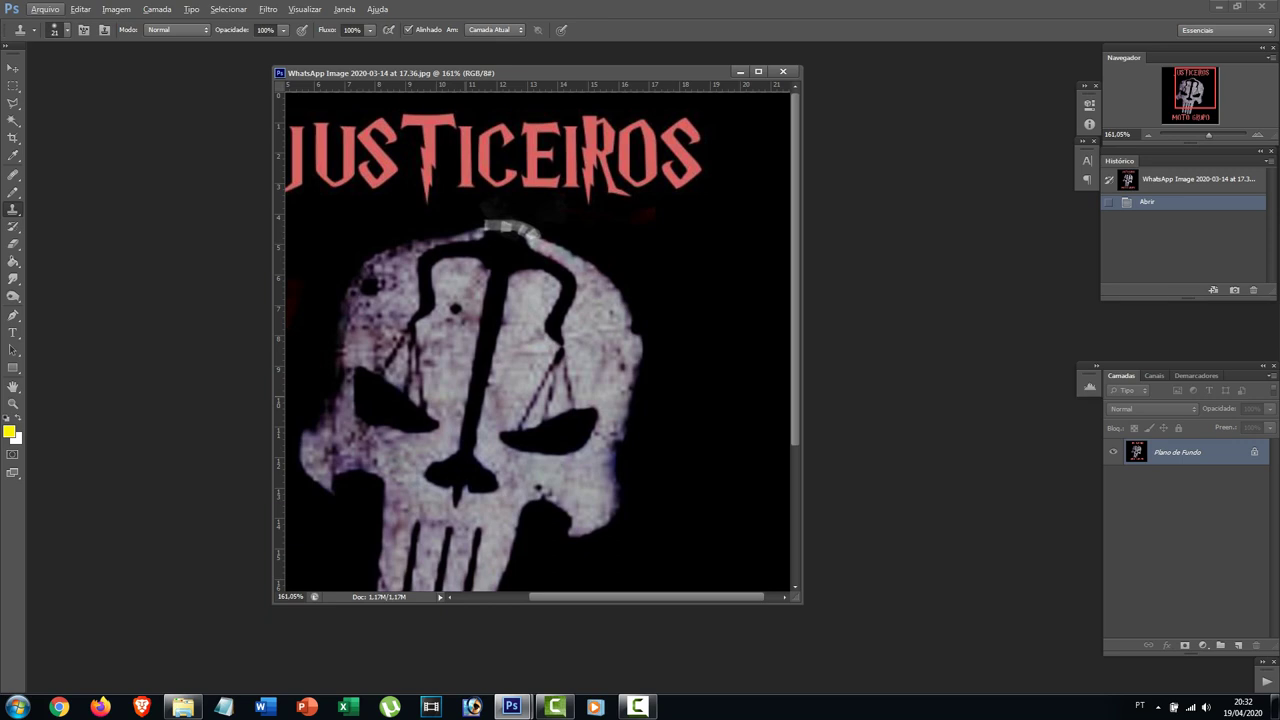
scroll(608, 73, down, 5)
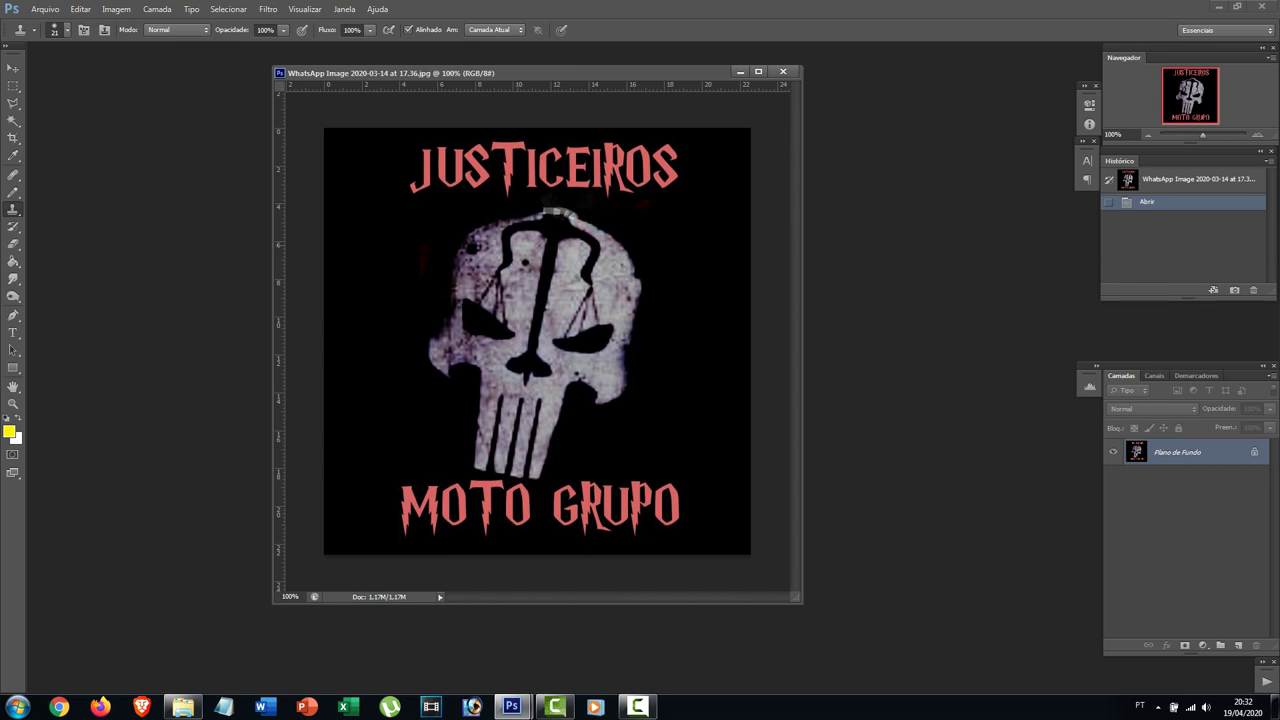
drag(600, 73, 487, 73)
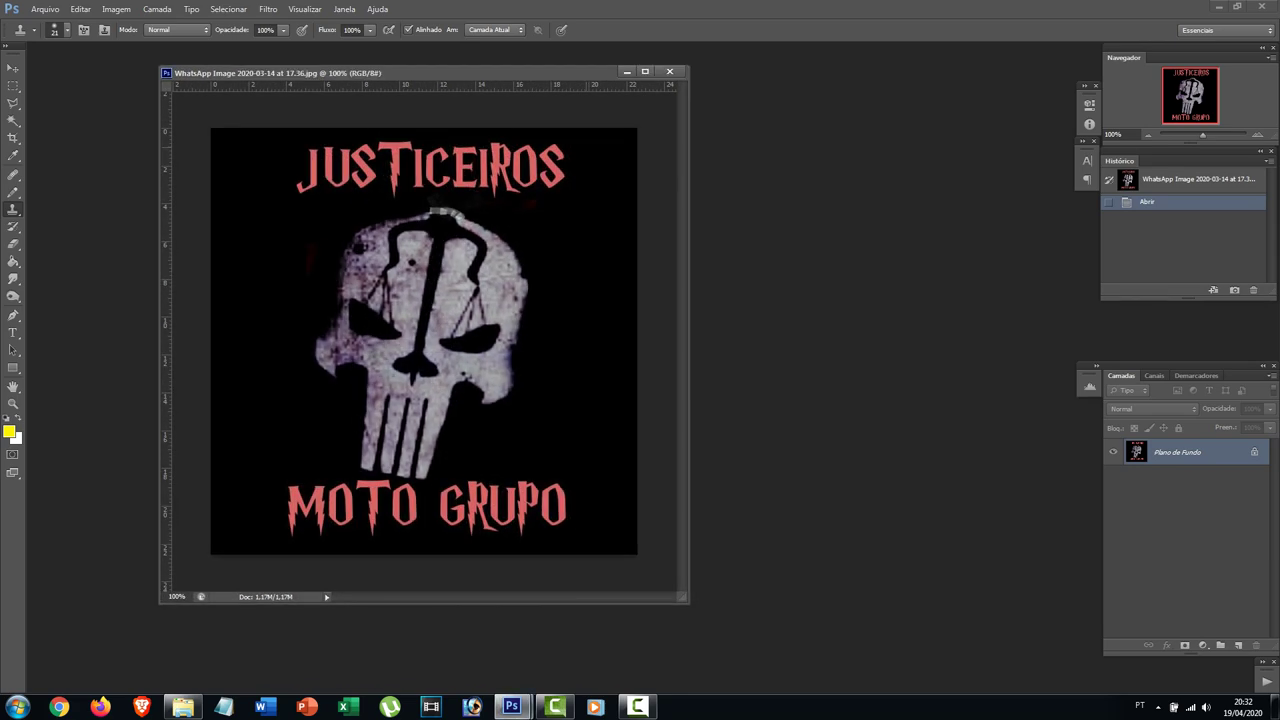
drag(583, 72, 550, 78)
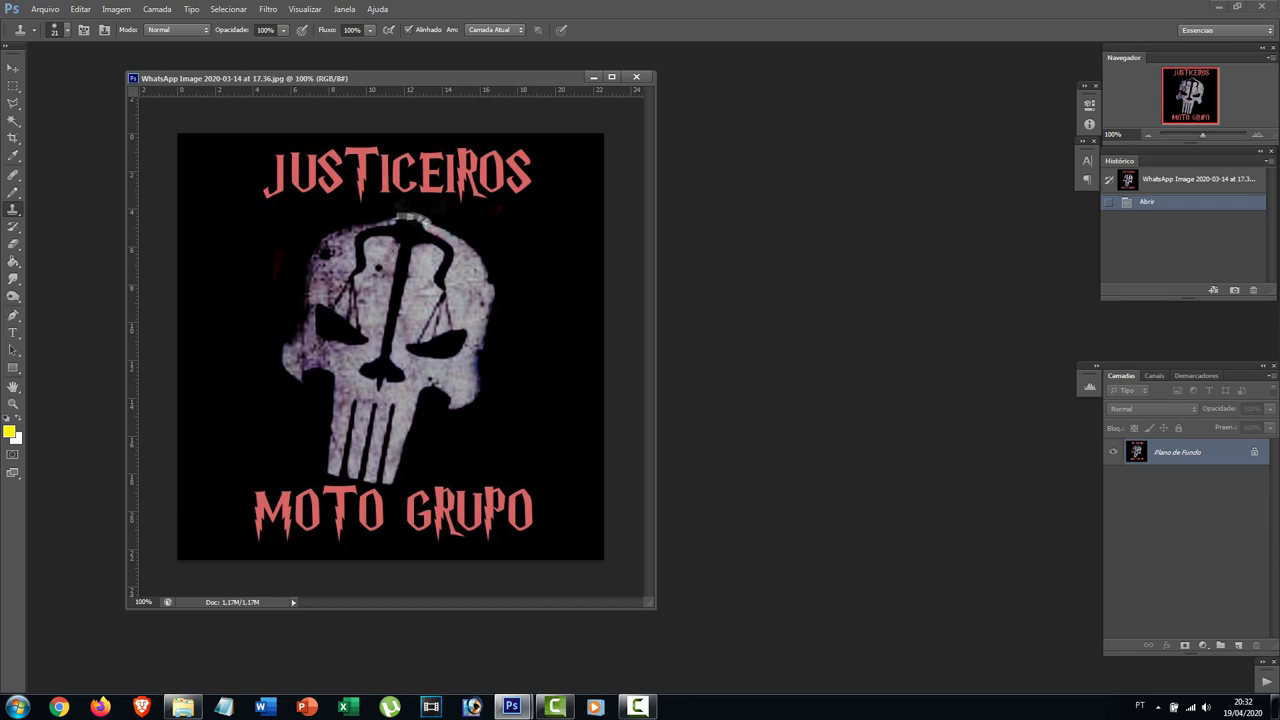
drag(420, 78, 367, 71)
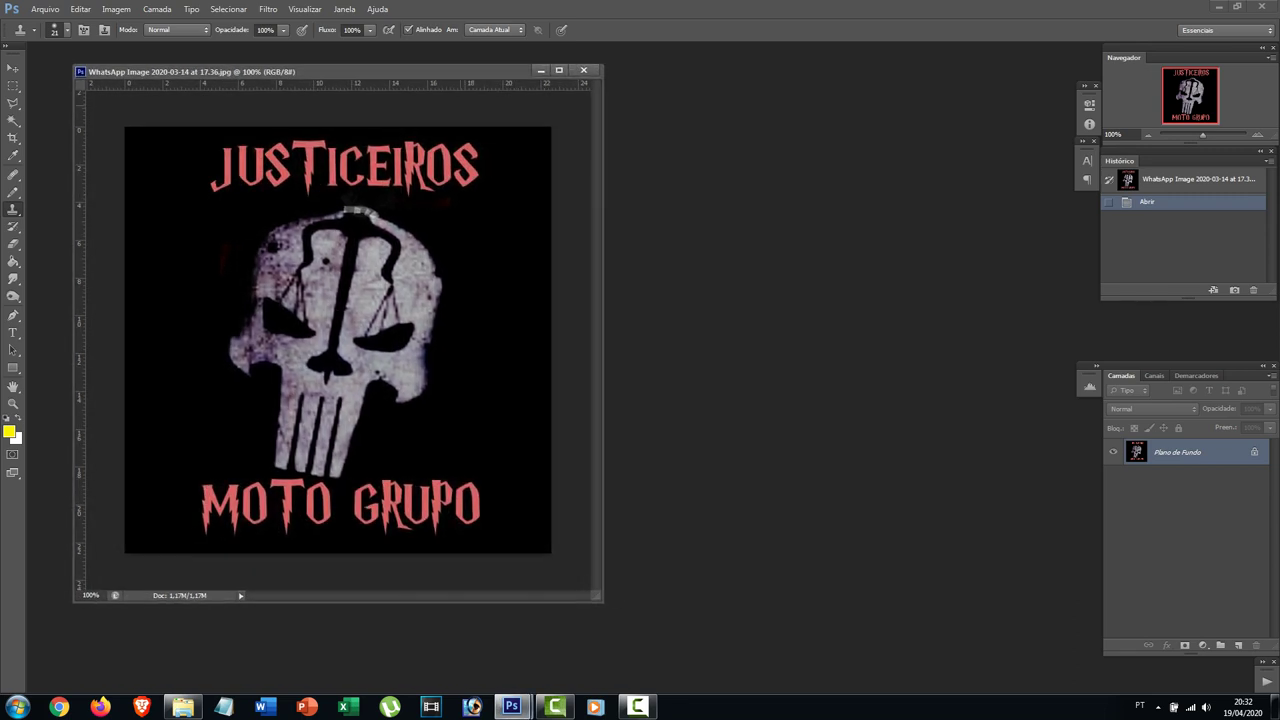
drag(367, 71, 376, 70)
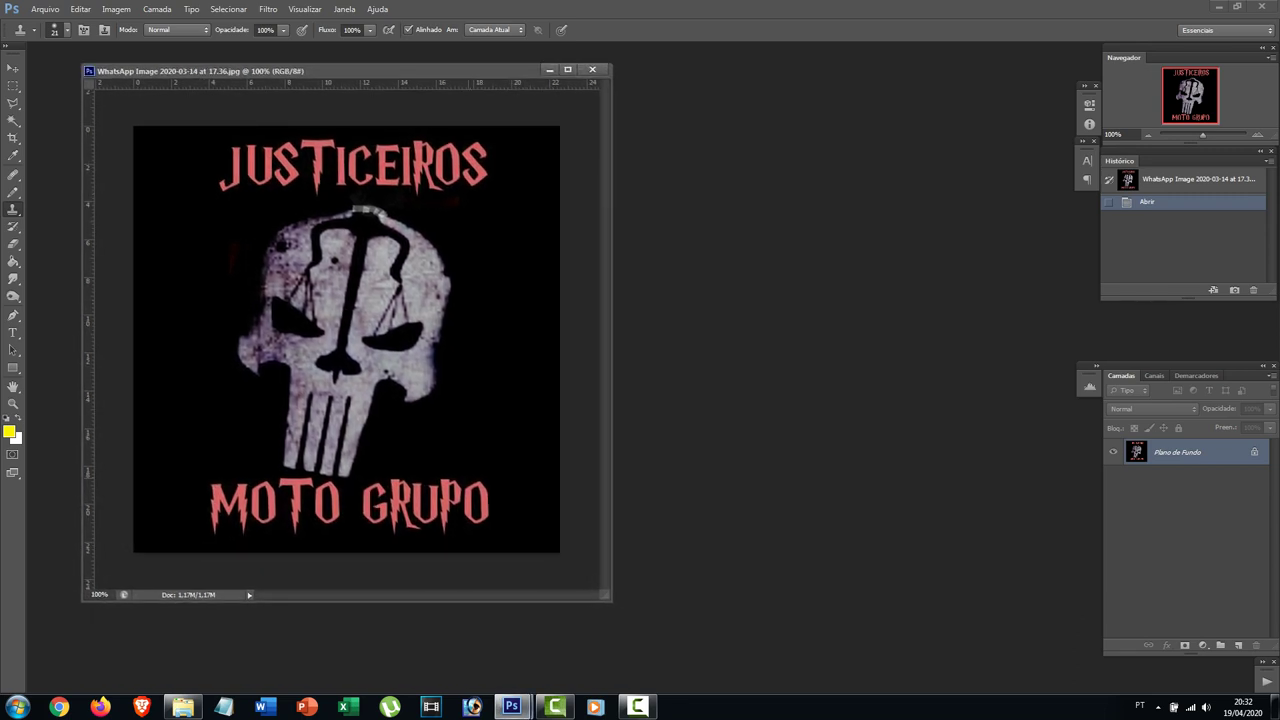
- Resample the logo image to a resolution of 300 pixels/inch, keeping proportions constrained
right_click(436, 72)
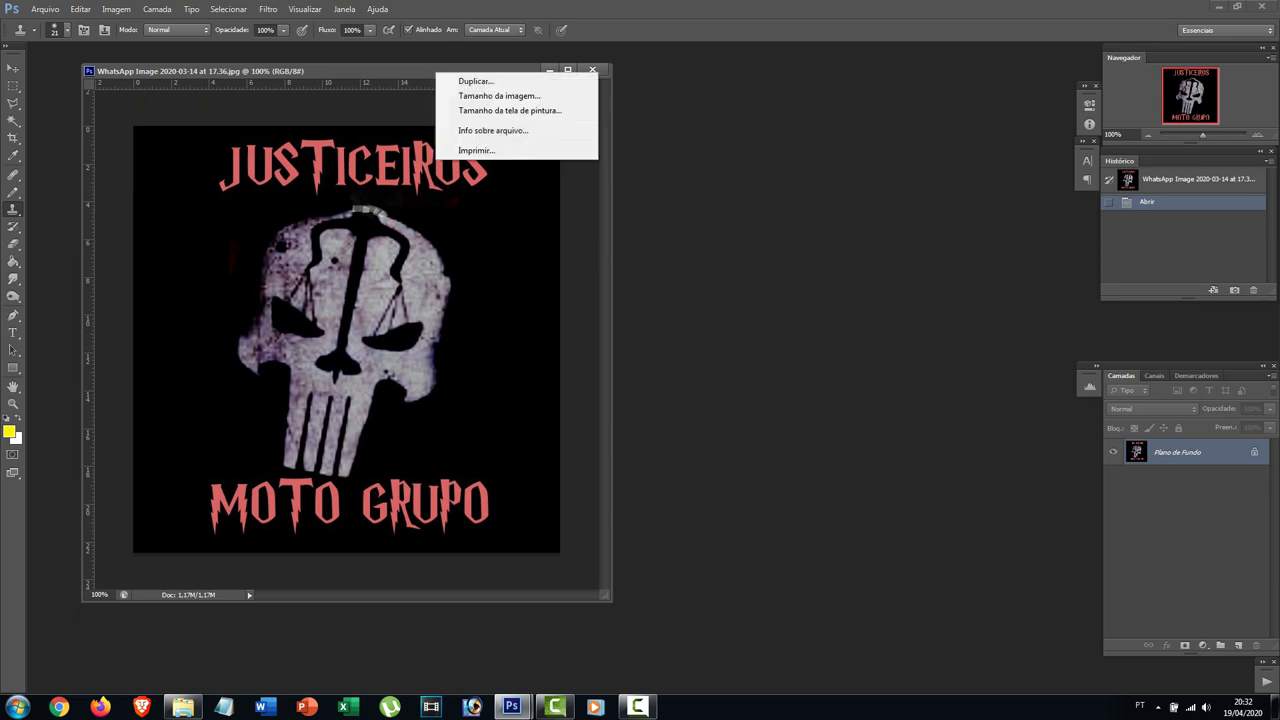
right_click(410, 69)
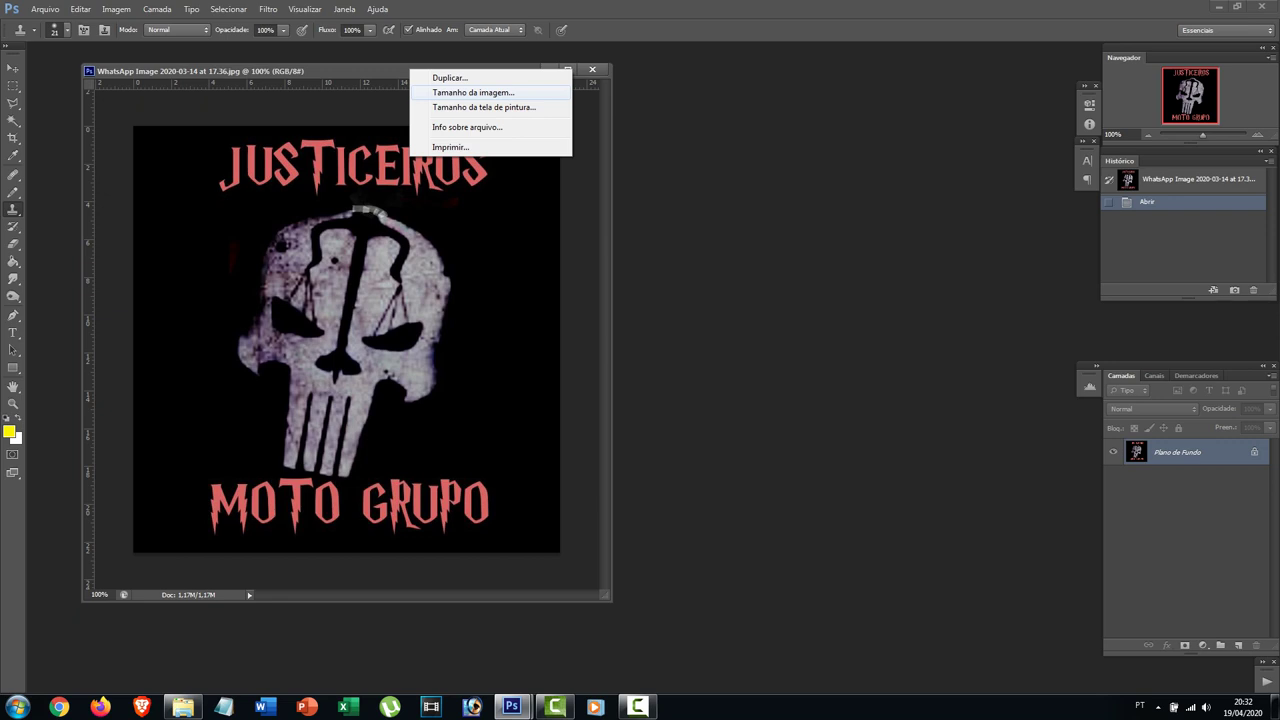
click(473, 92)
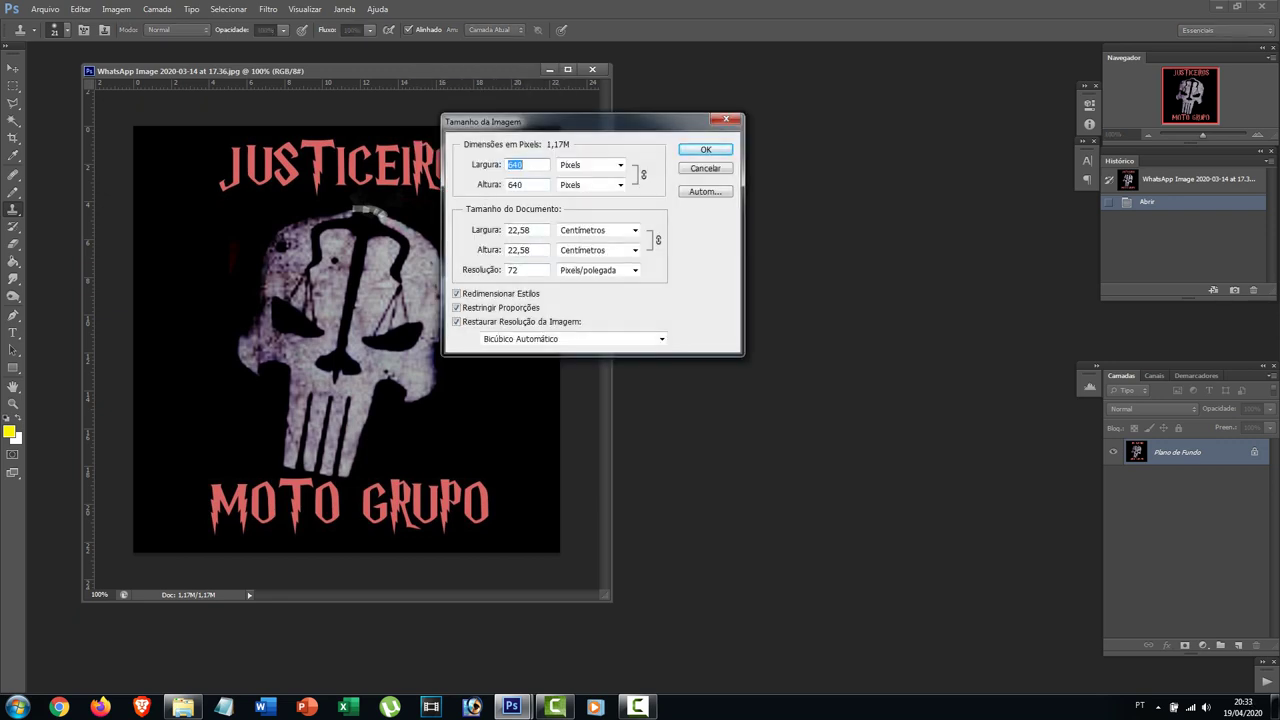
drag(550, 121, 688, 86)
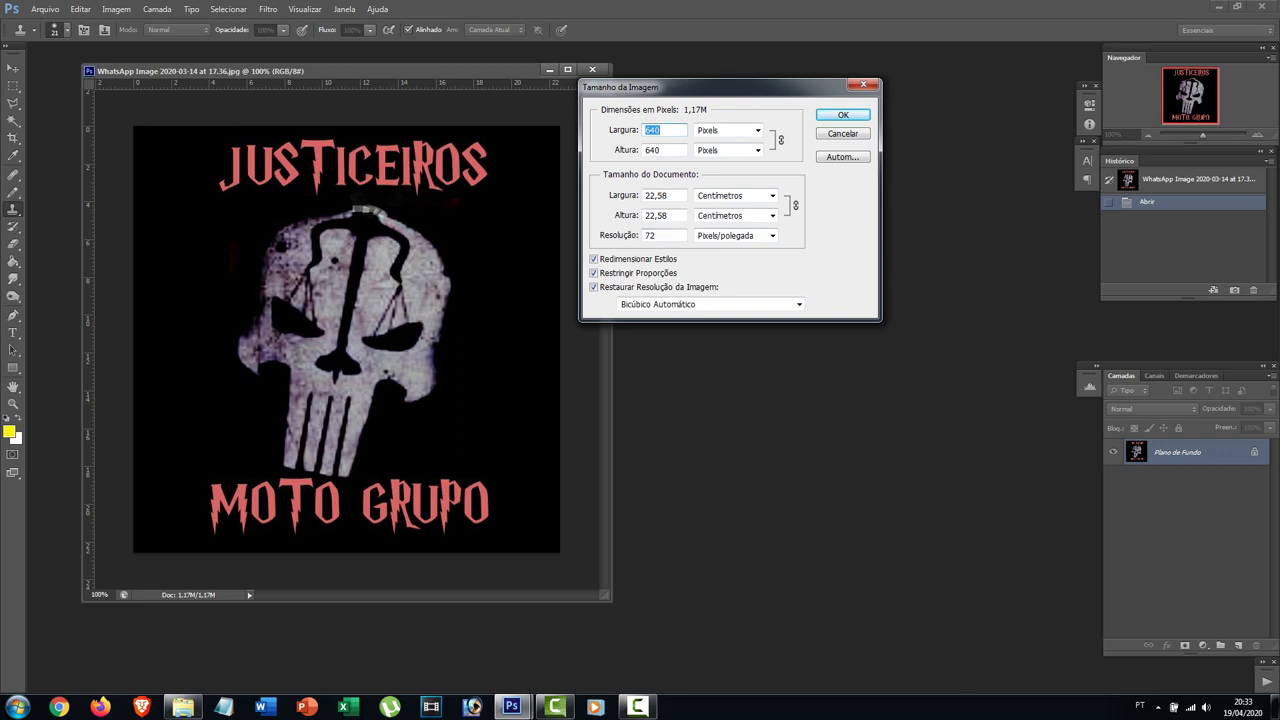
drag(700, 87, 745, 75)
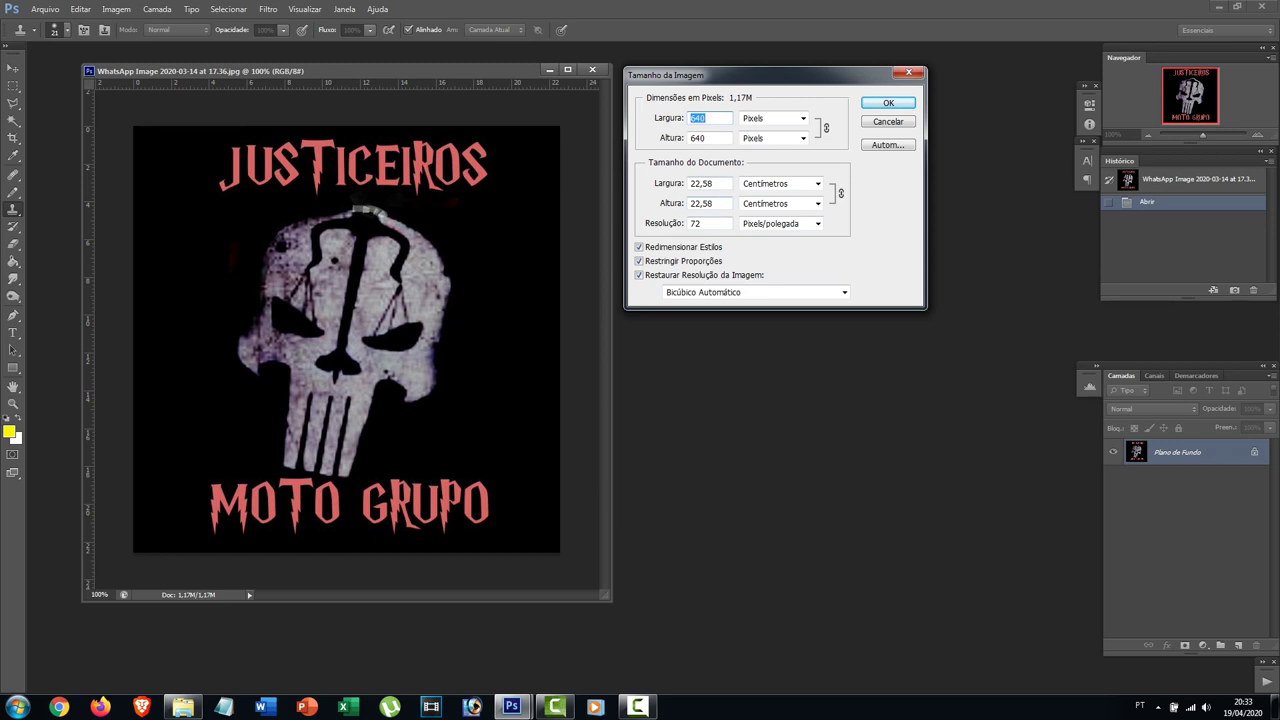
drag(745, 75, 711, 90)
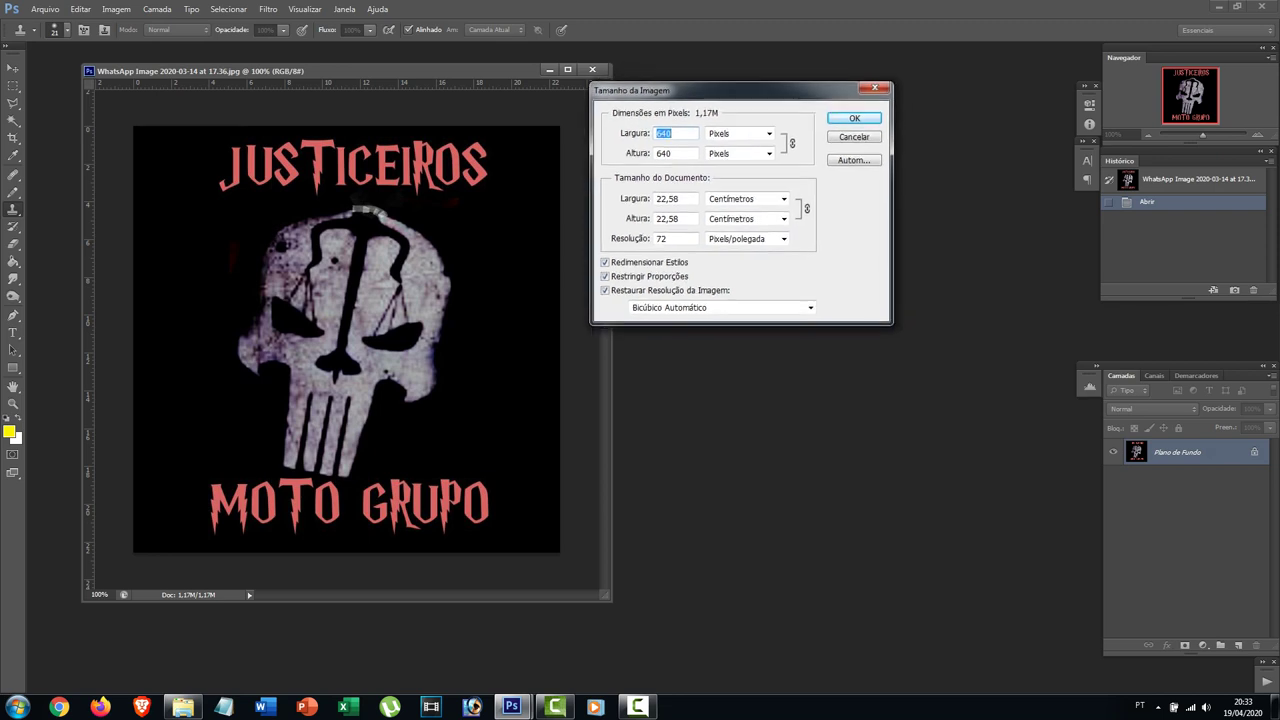
double_click(662, 239)
text(300)
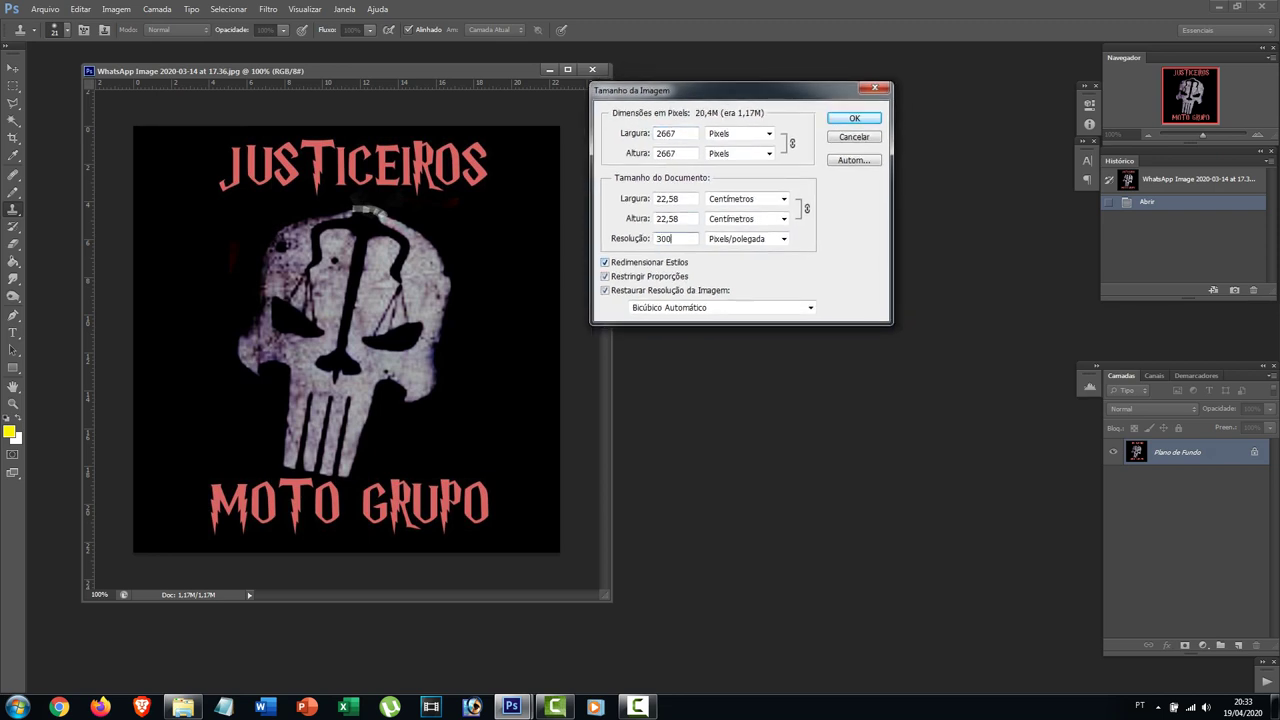
key(Return)
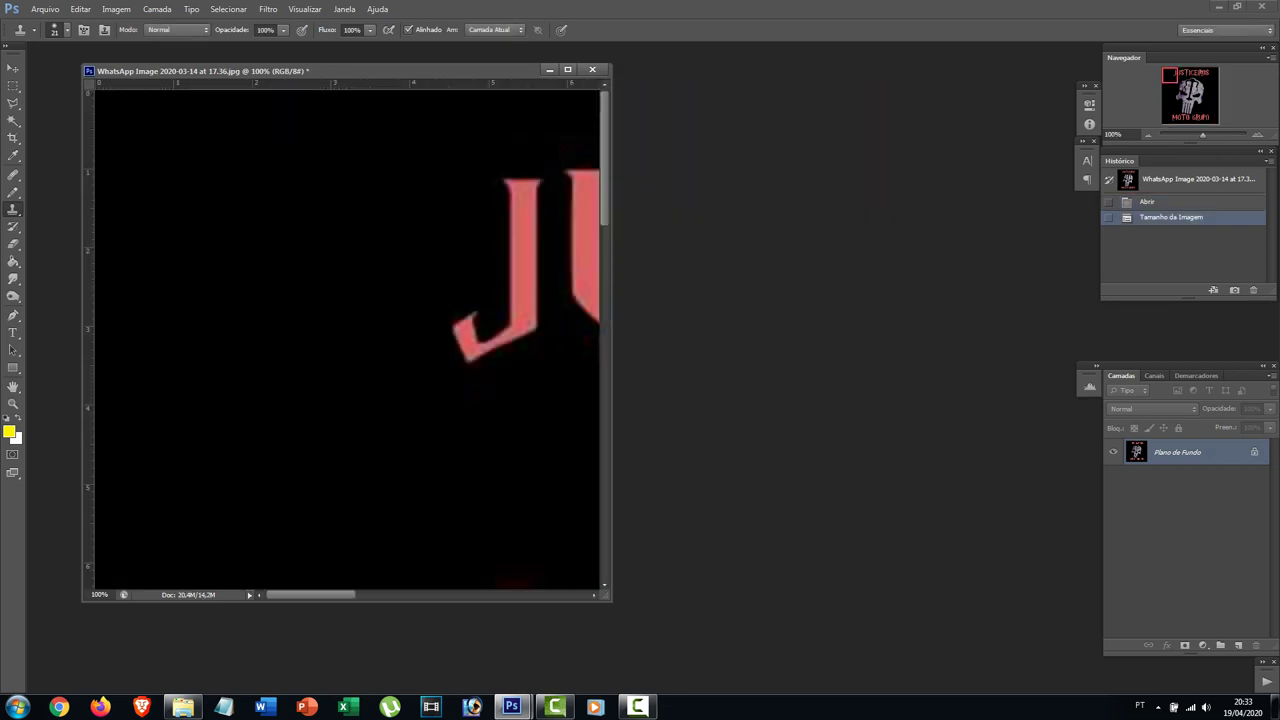
- Crop off the lower part of the image to remove the MOTO GRUPO text, keeping JUSTICEIROS and the skull
key(ctrl+0)
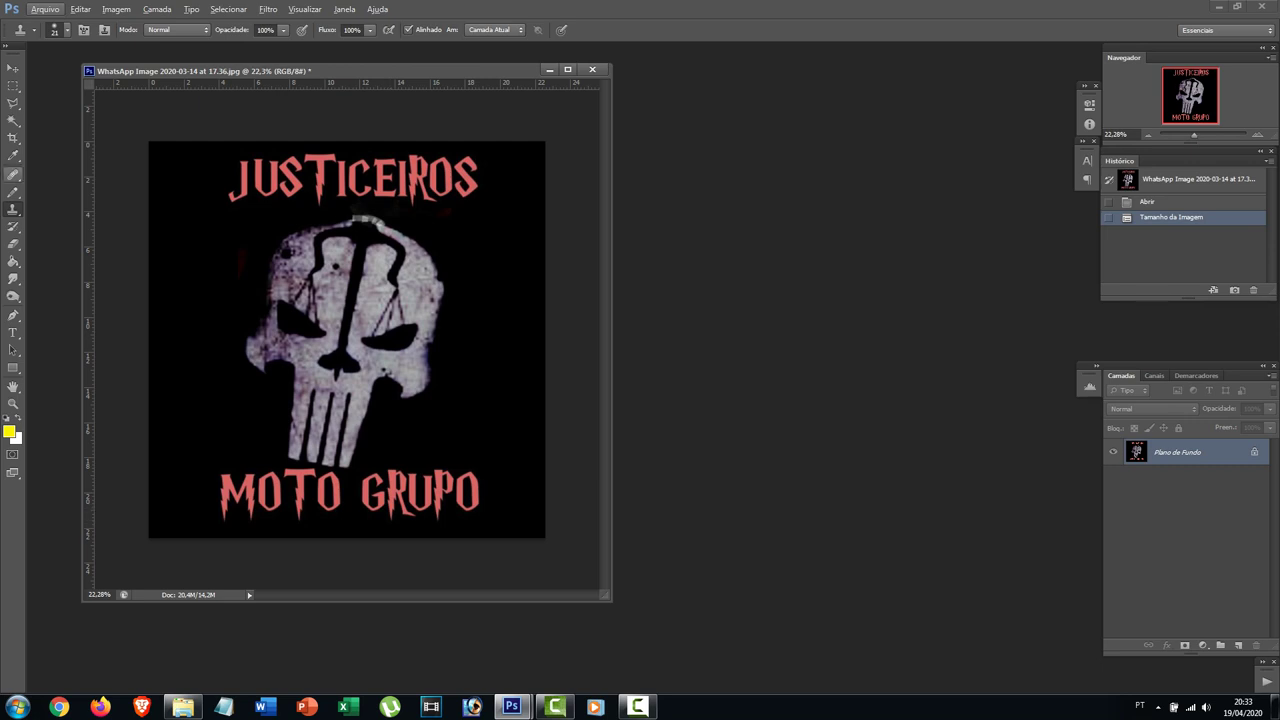
click(13, 137)
drag(347, 537, 347, 502)
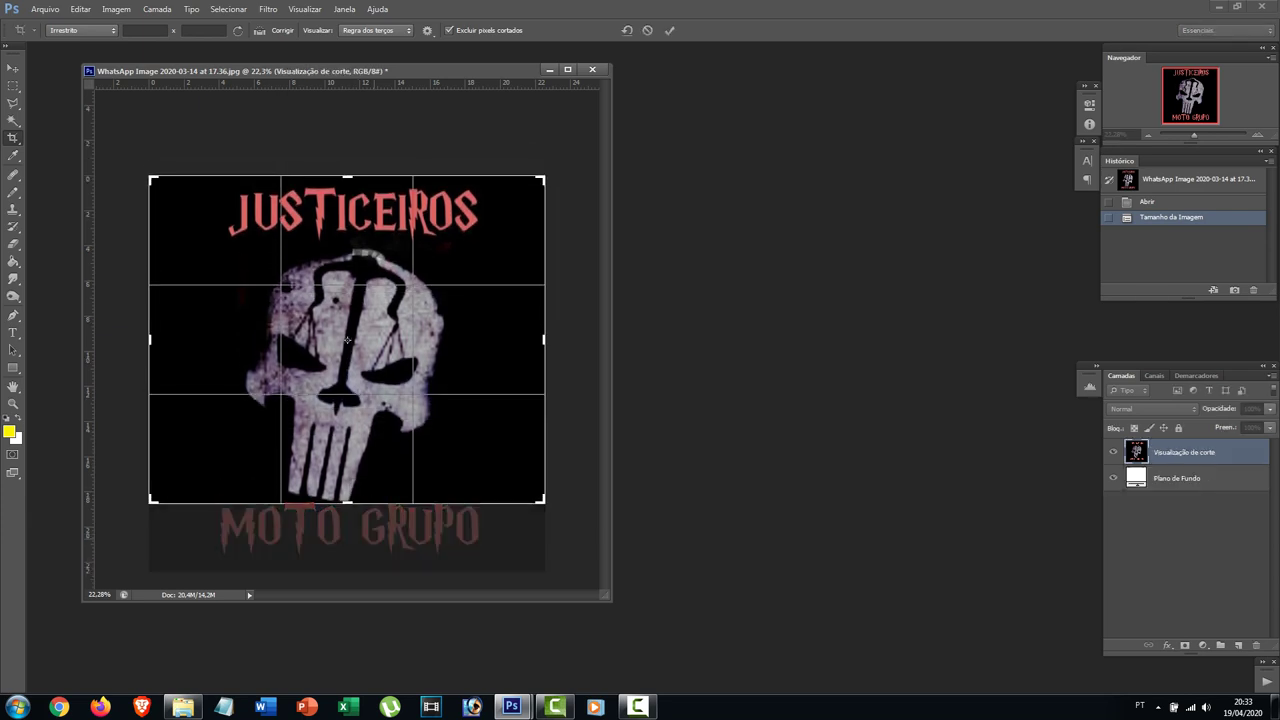
key(Return)
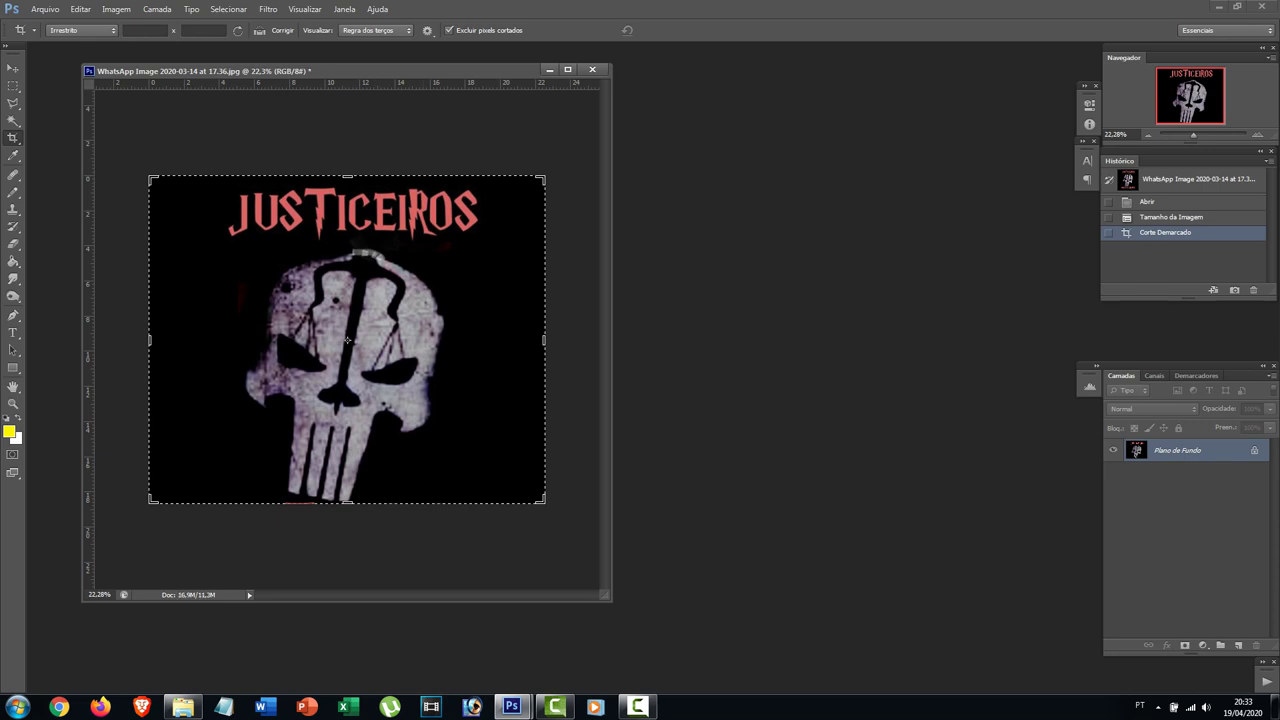
key(v)
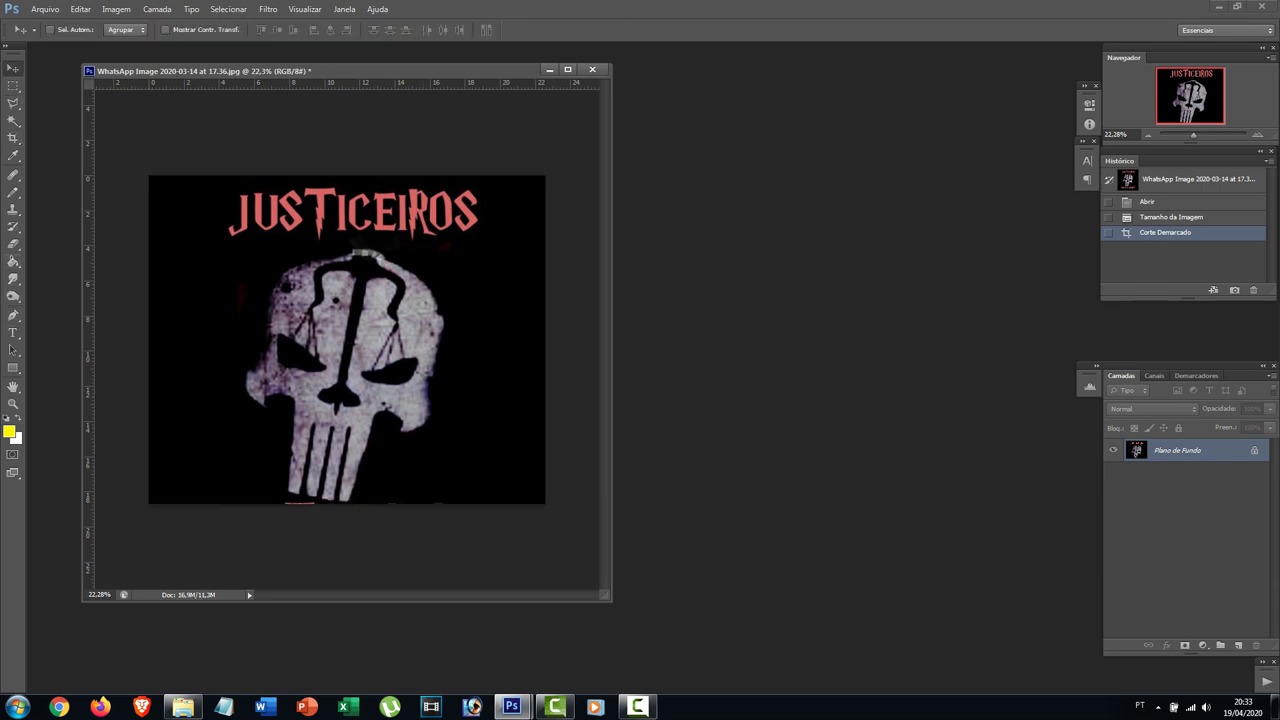
- Set the background colour to black and erase the red lettering remnants along the image's lower edge
click(16, 438)
click(195, 430)
click(1180, 432)
click(13, 244)
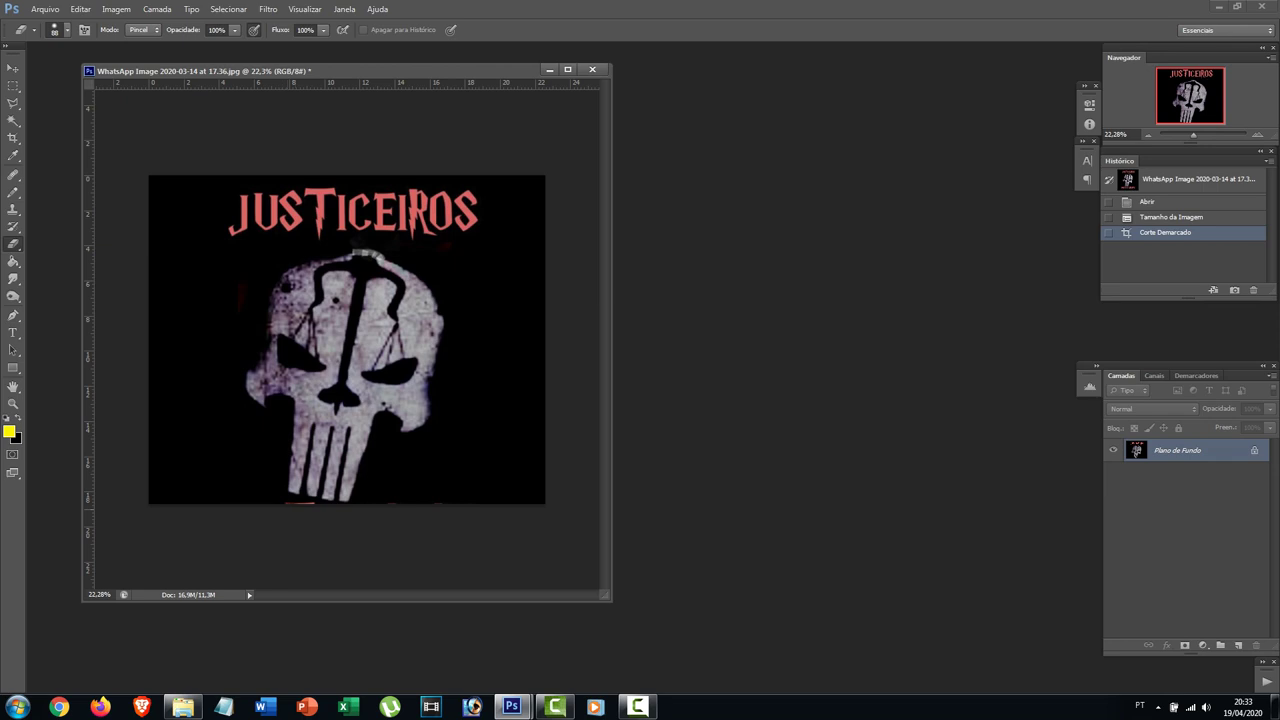
click(285, 507)
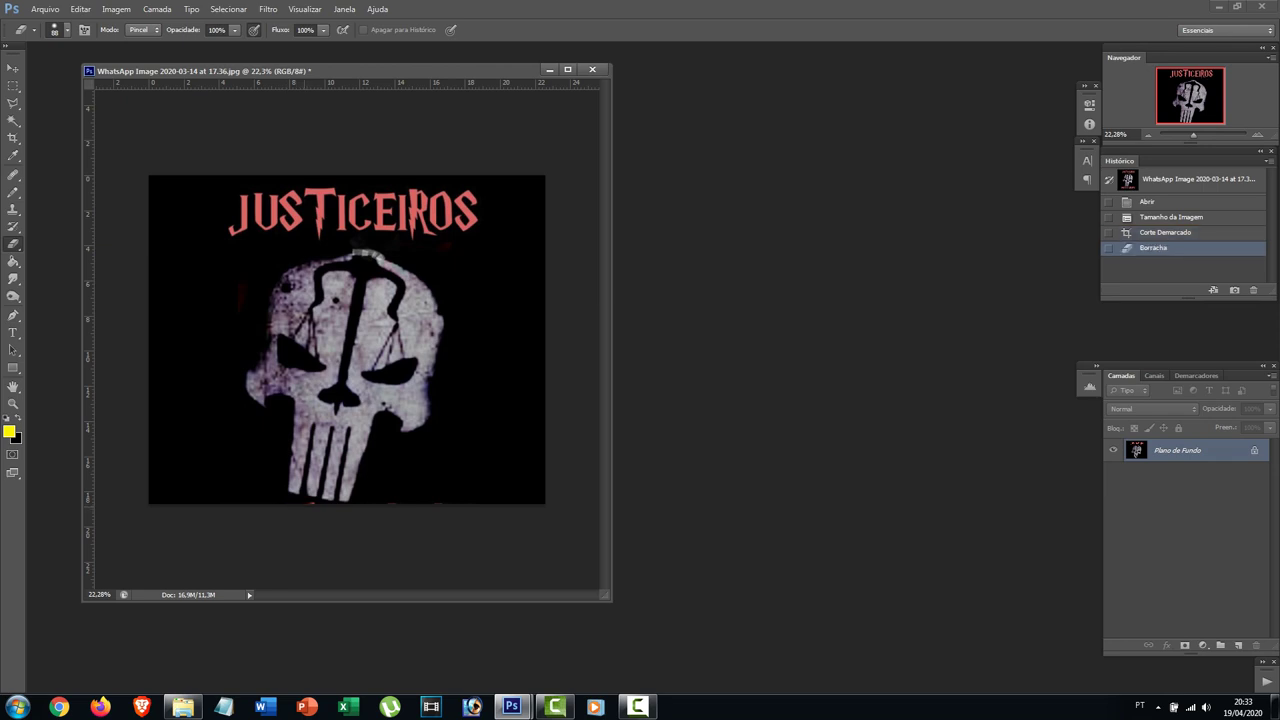
drag(438, 507, 305, 508)
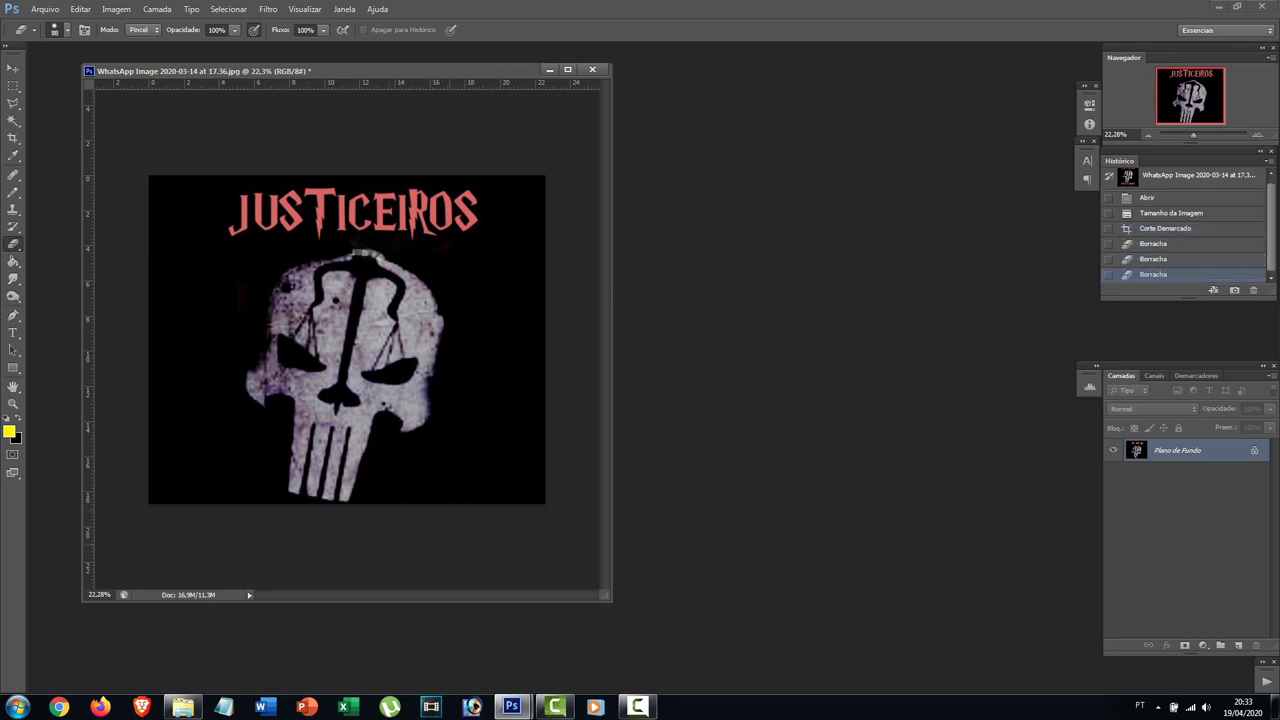
- Set the foreground colour to black (000000)
drag(463, 71, 475, 70)
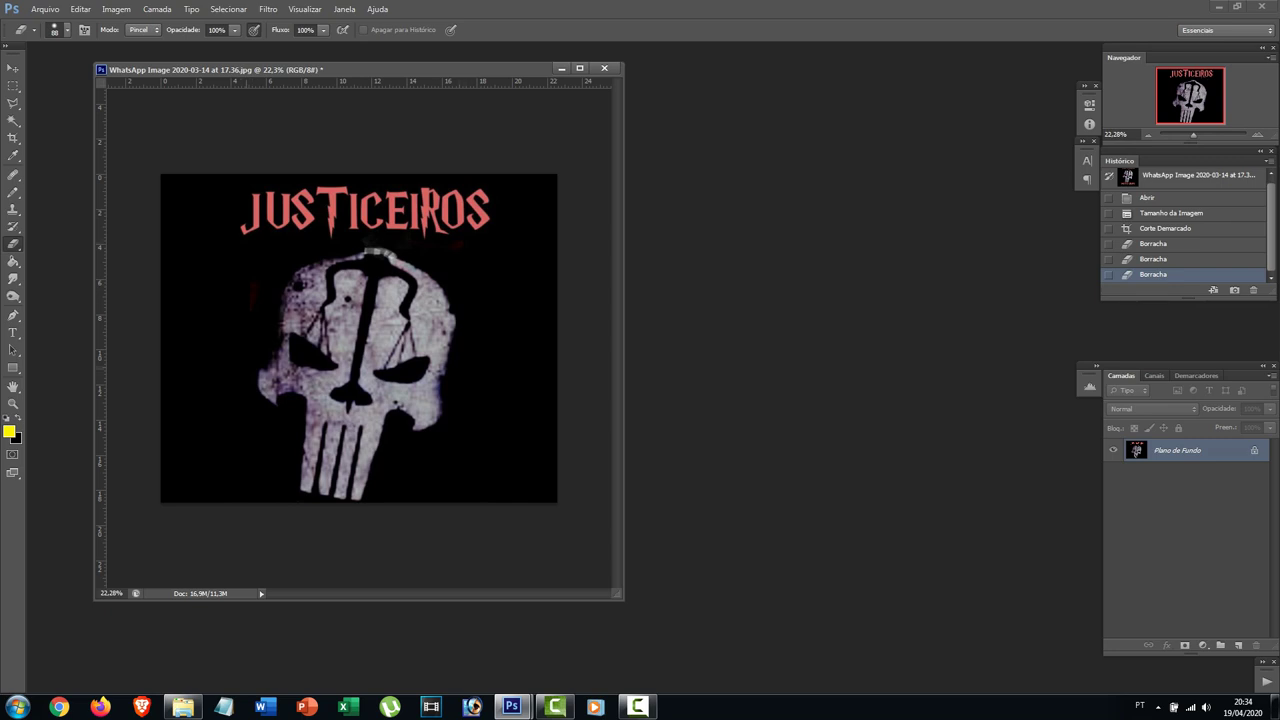
click(9, 432)
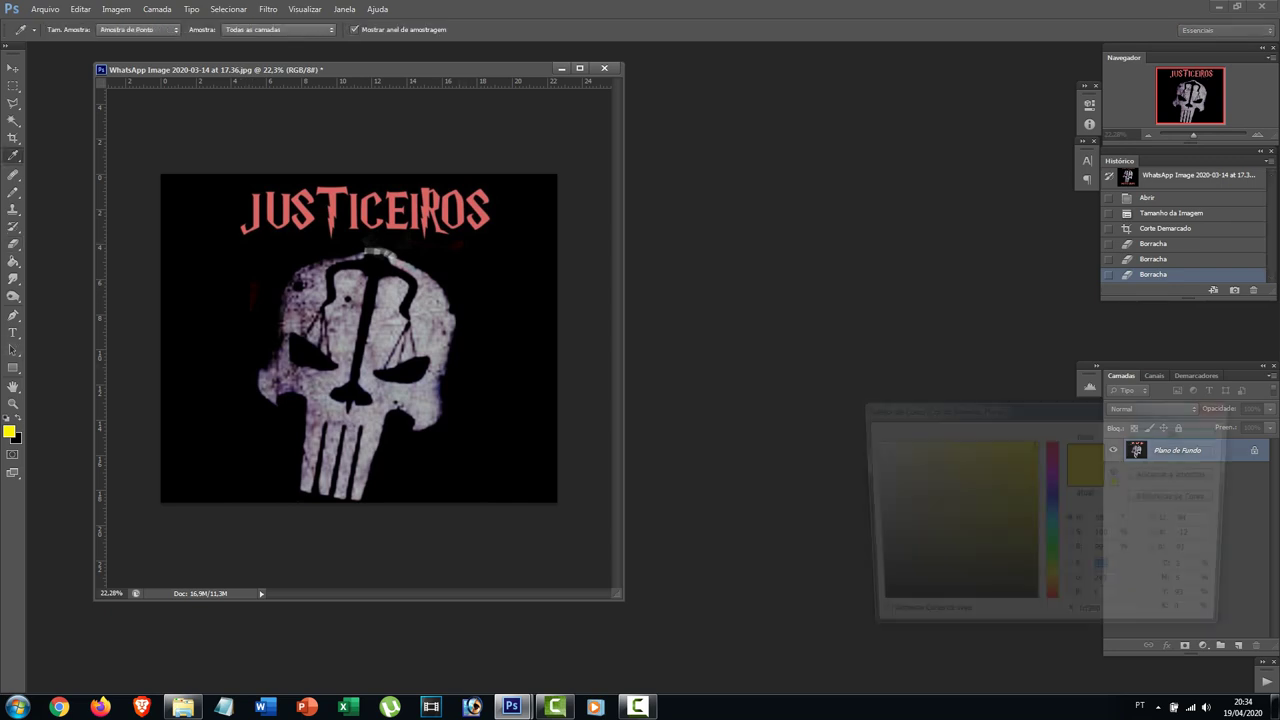
drag(1022, 516, 868, 609)
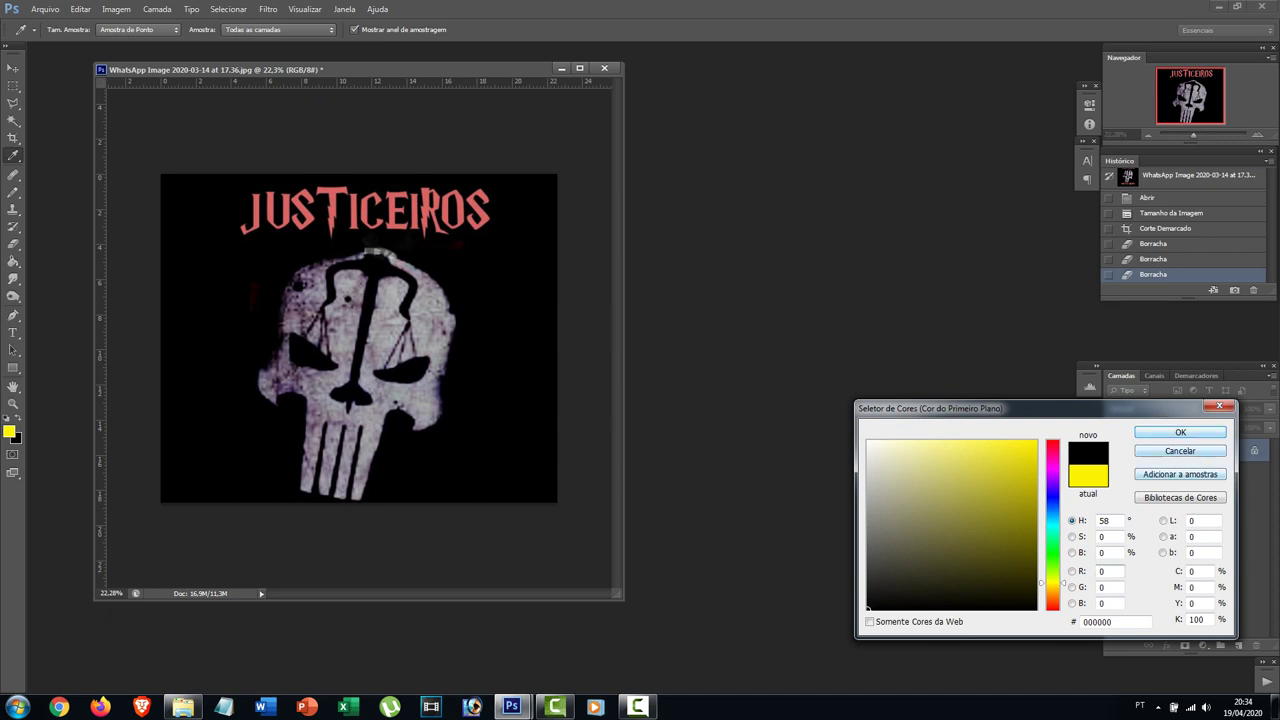
key(Return)
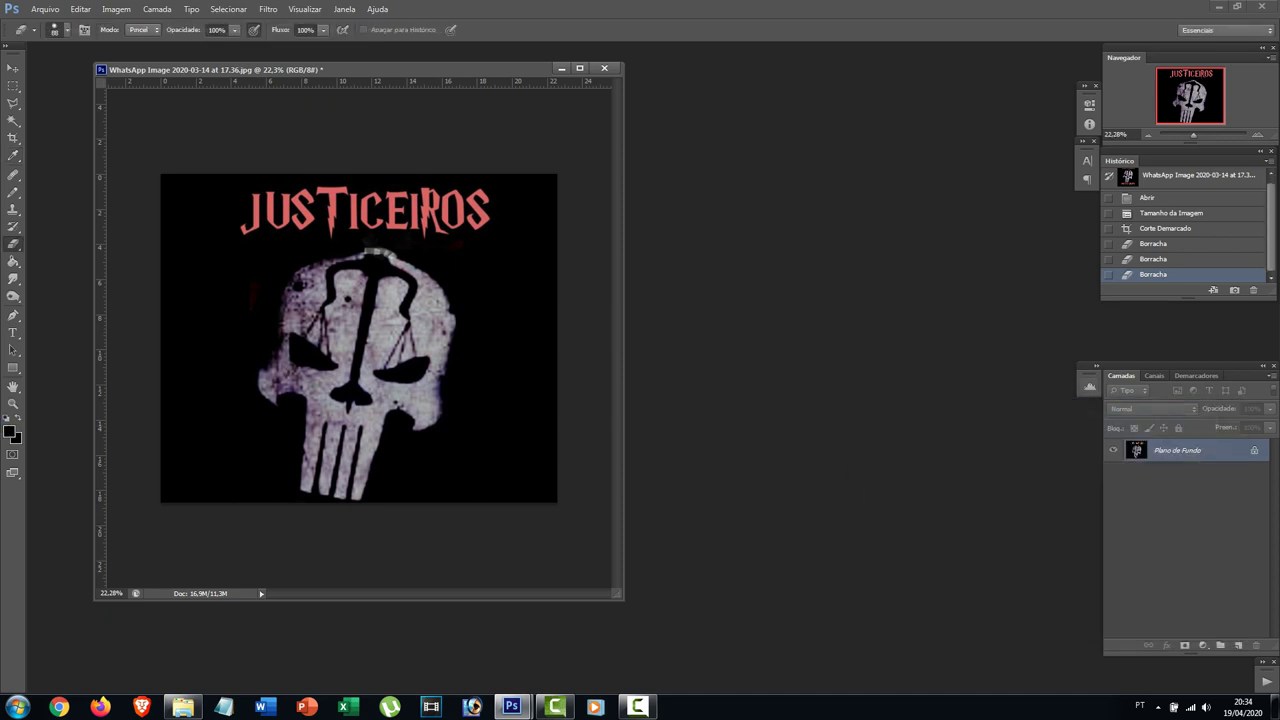
- Narrow the logo's document window to fit the image more closely and move it aside
drag(402, 70, 440, 66)
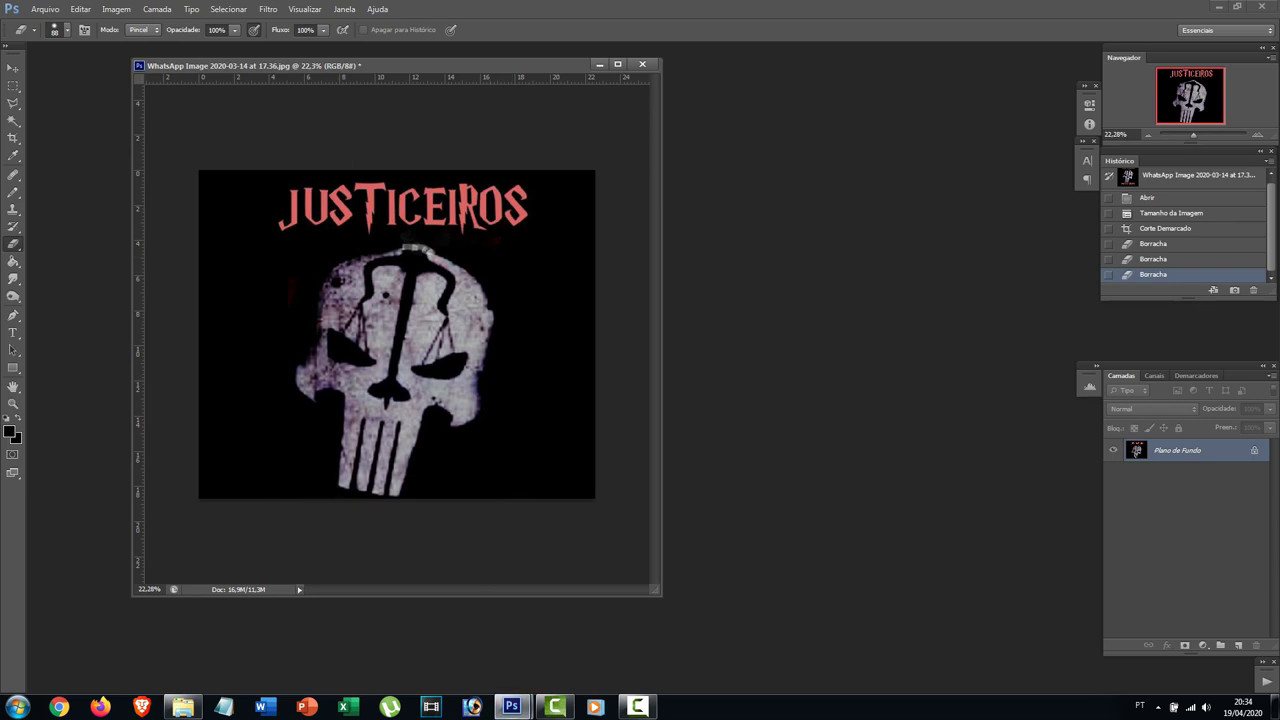
drag(661, 330, 575, 330)
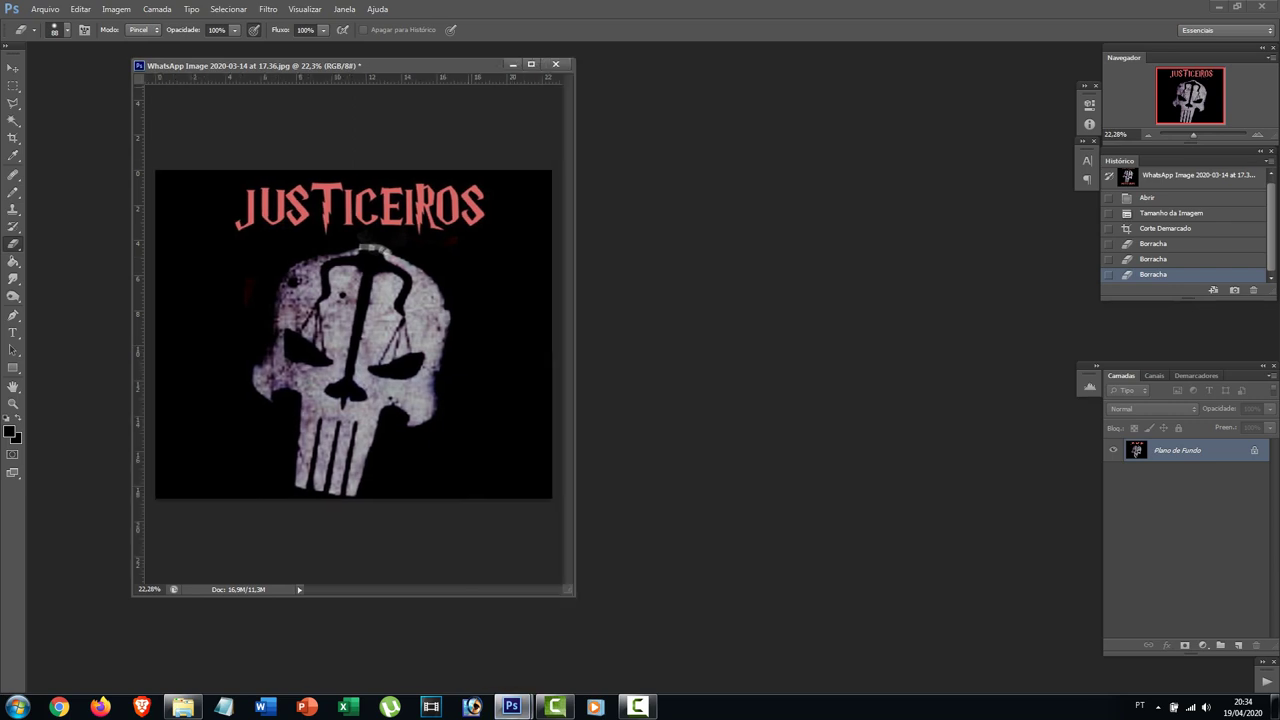
drag(350, 66, 282, 70)
- Create a new A3 document (297 x 420 mm) at 300 pixels/inch in 8-bit RGB with a white background
click(45, 9)
key(Down)
key(Return)
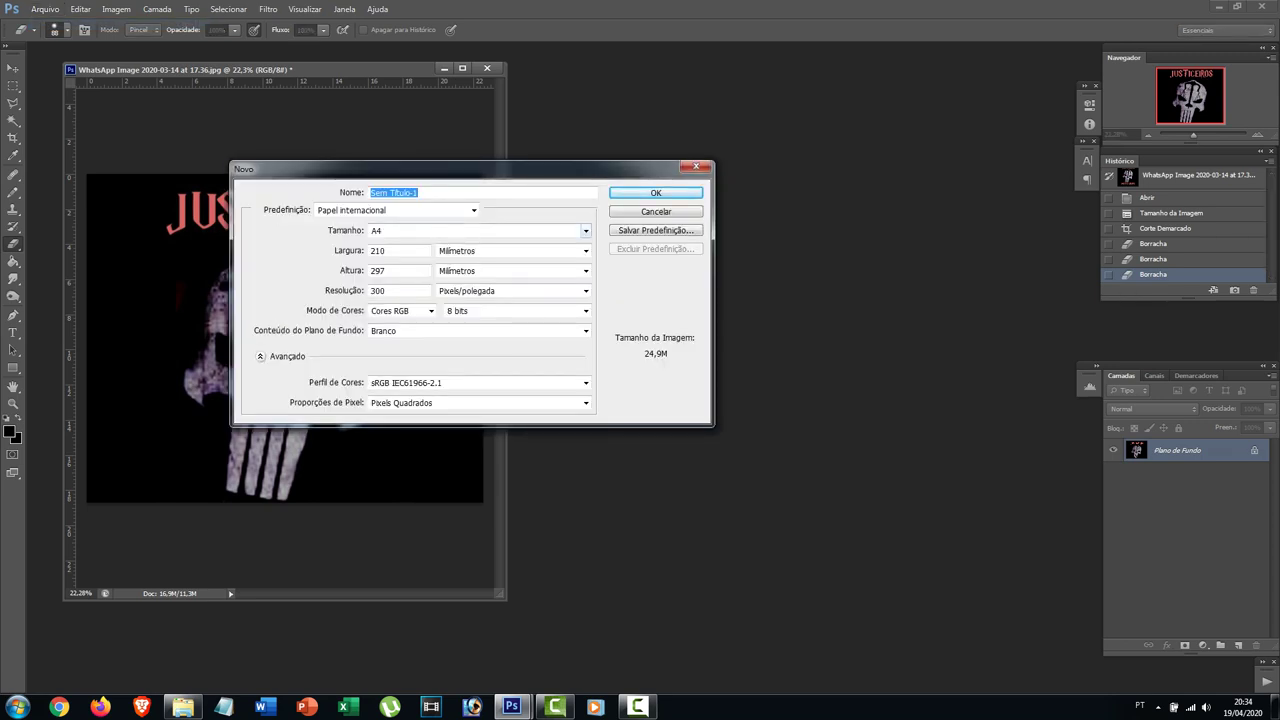
click(585, 230)
key(Return)
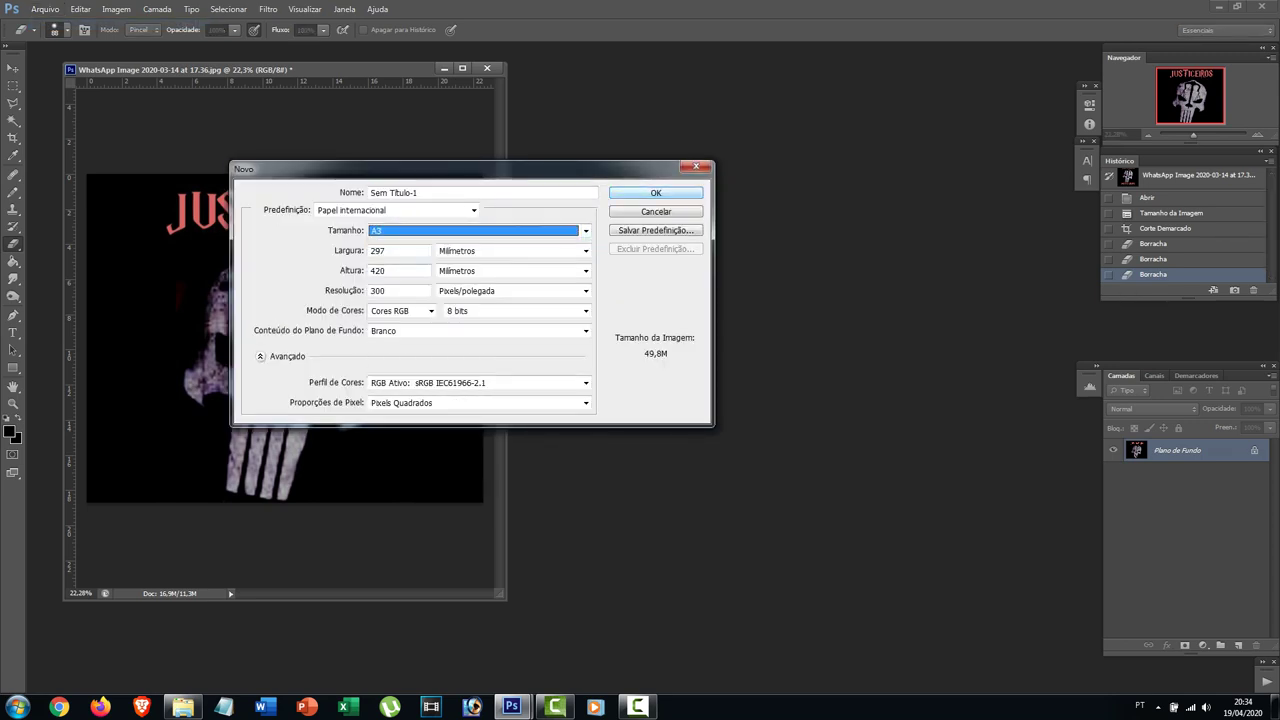
key(Return)
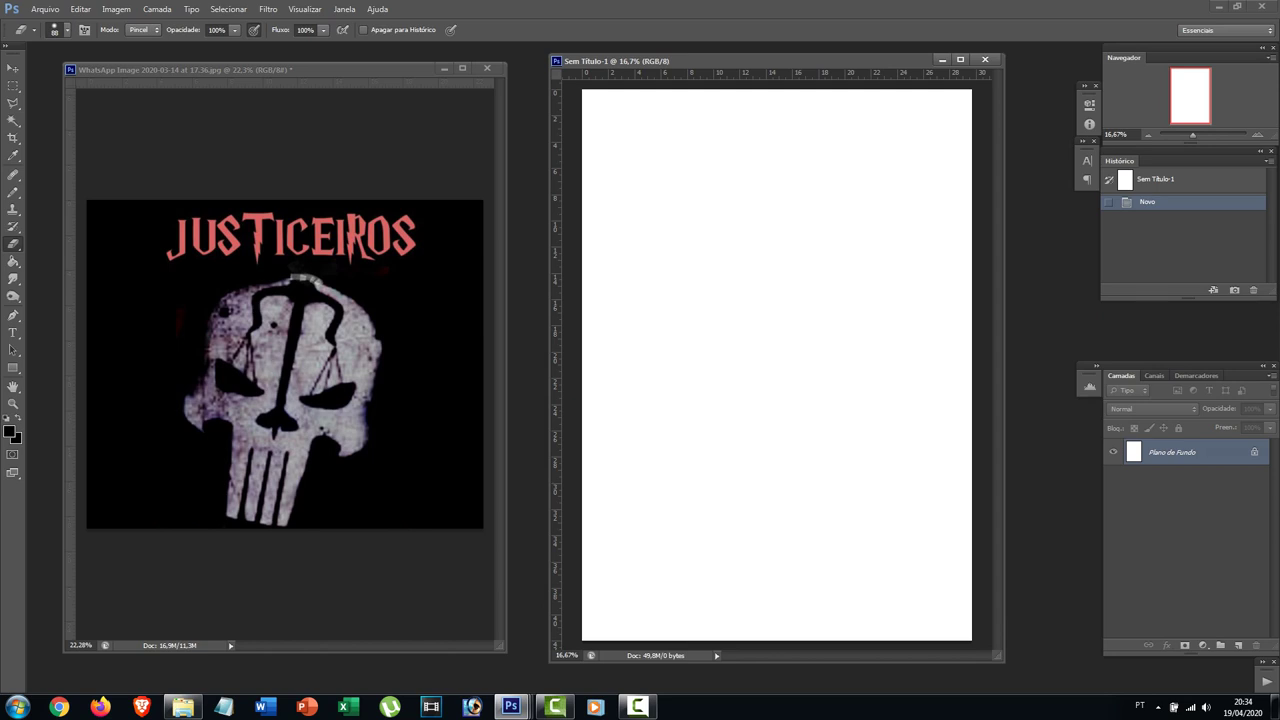
- Duplicate the Justiceiros logo image and detach the copy into its own floating window
drag(290, 70, 301, 69)
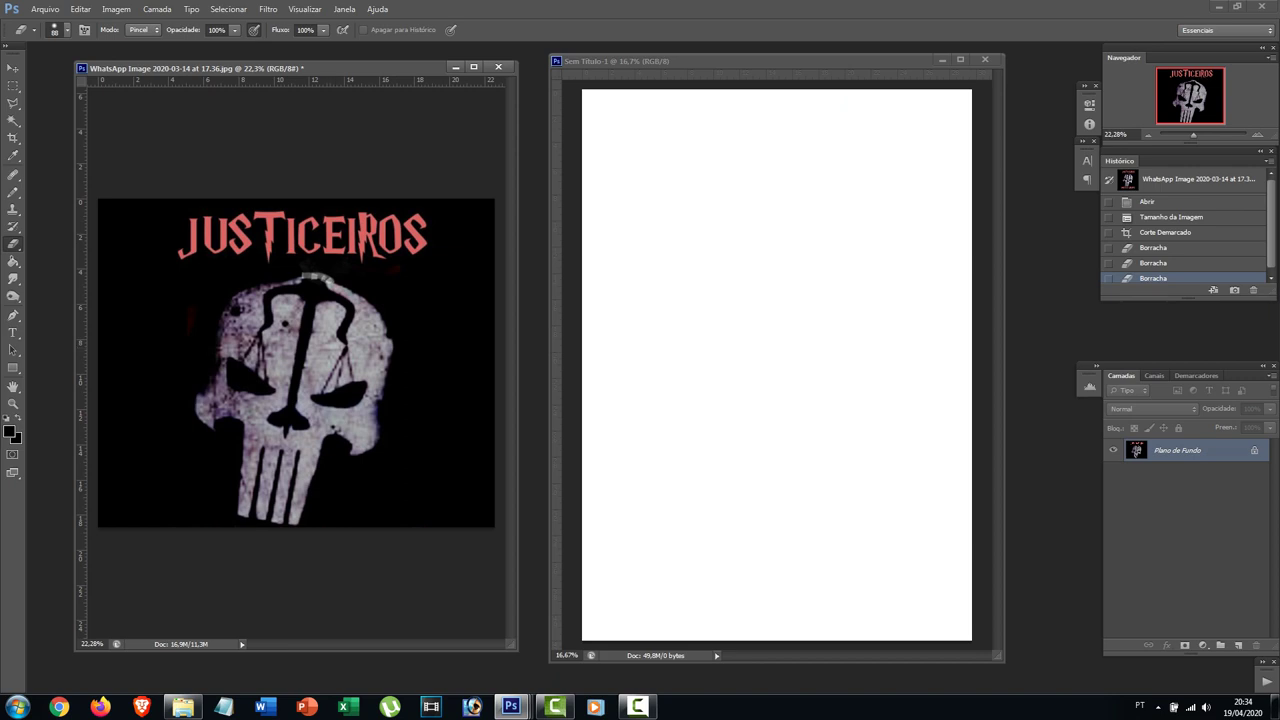
right_click(394, 67)
click(433, 74)
click(748, 236)
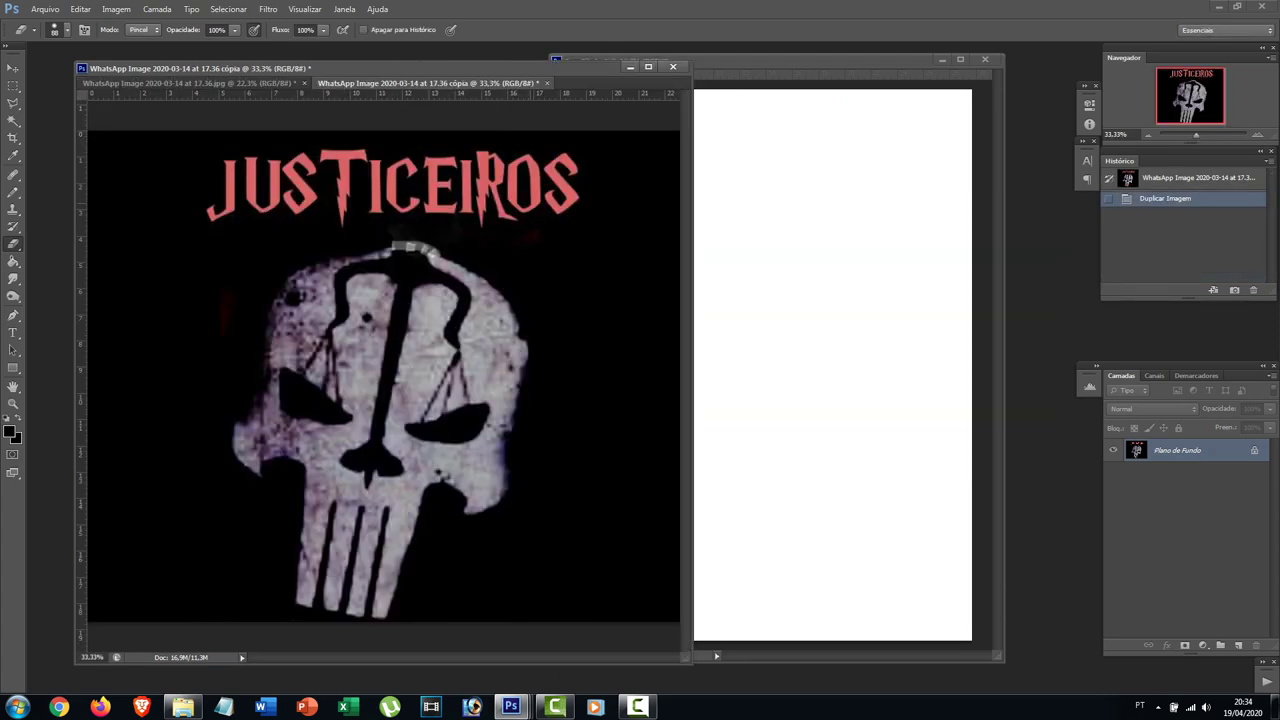
drag(430, 82, 447, 86)
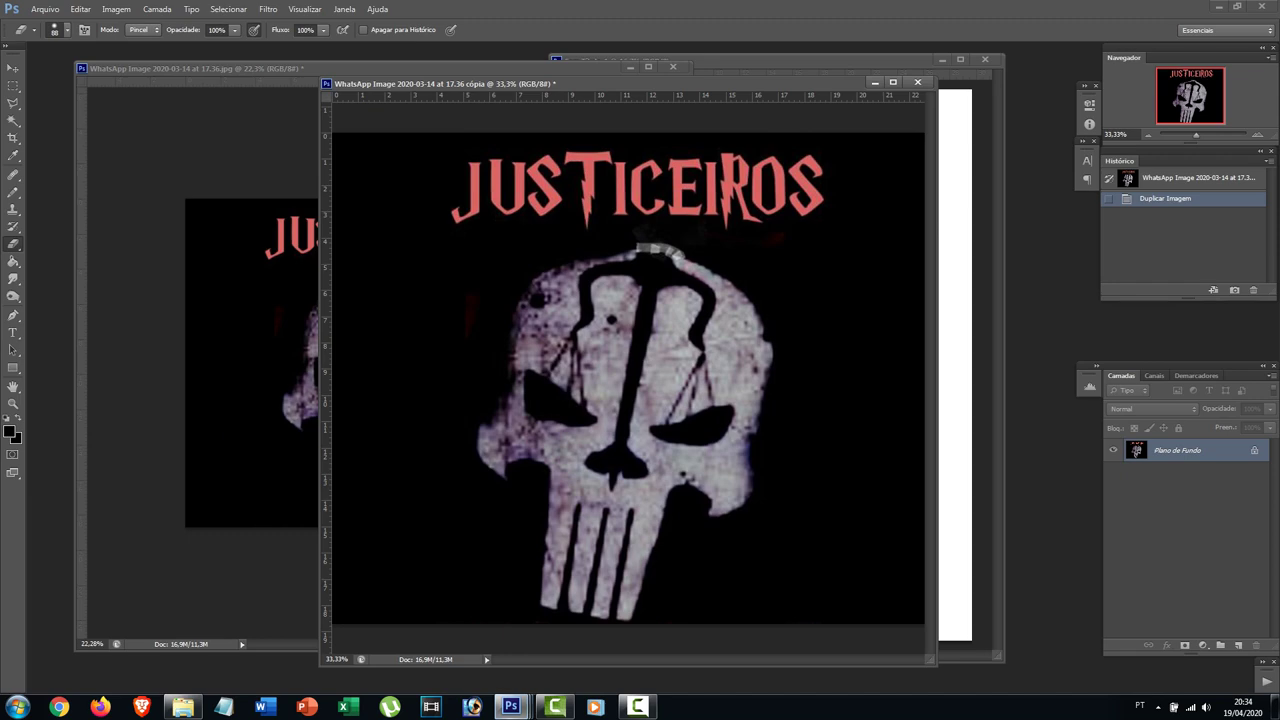
- Check the duplicate's image dimensions and resolution, accepting them without changes
right_click(487, 85)
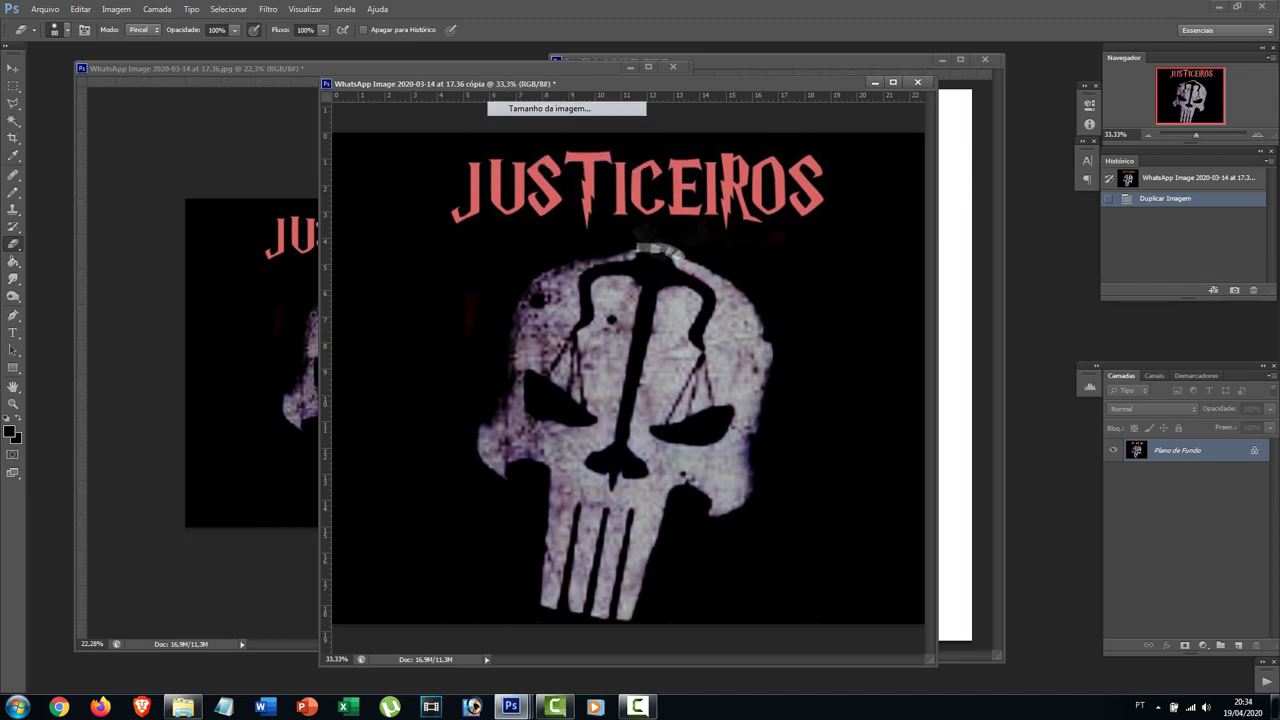
click(549, 108)
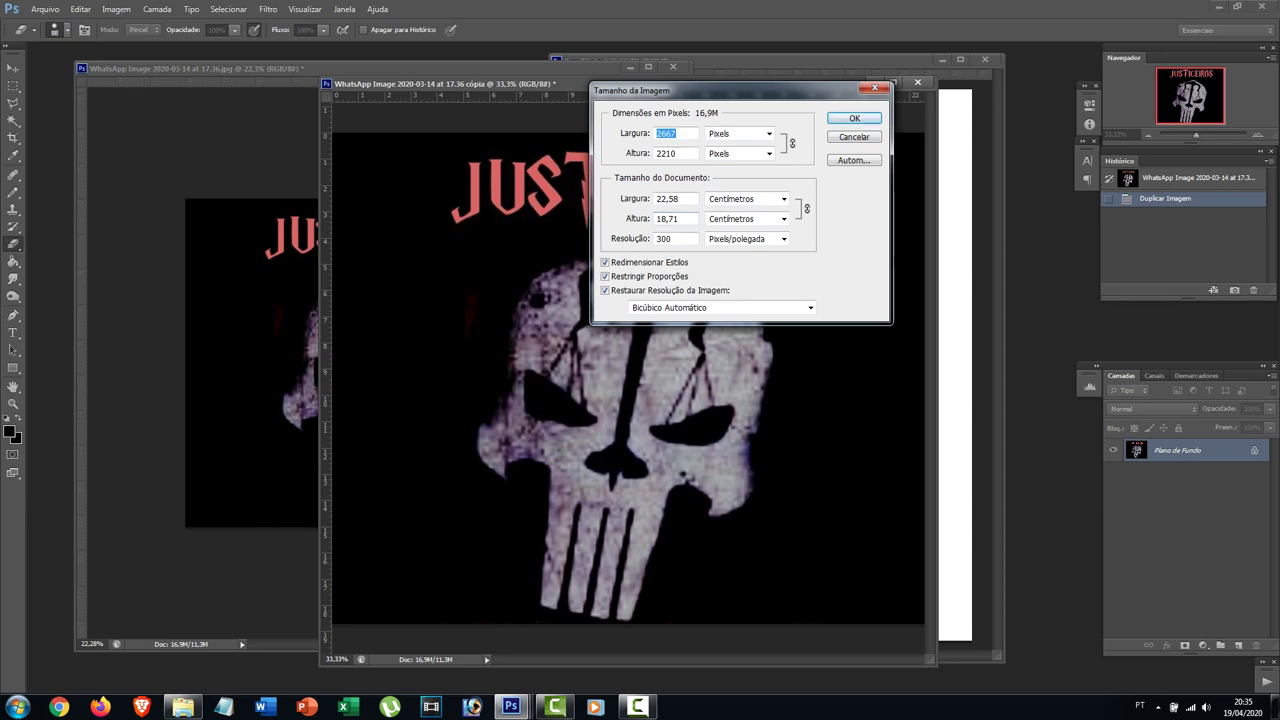
click(854, 118)
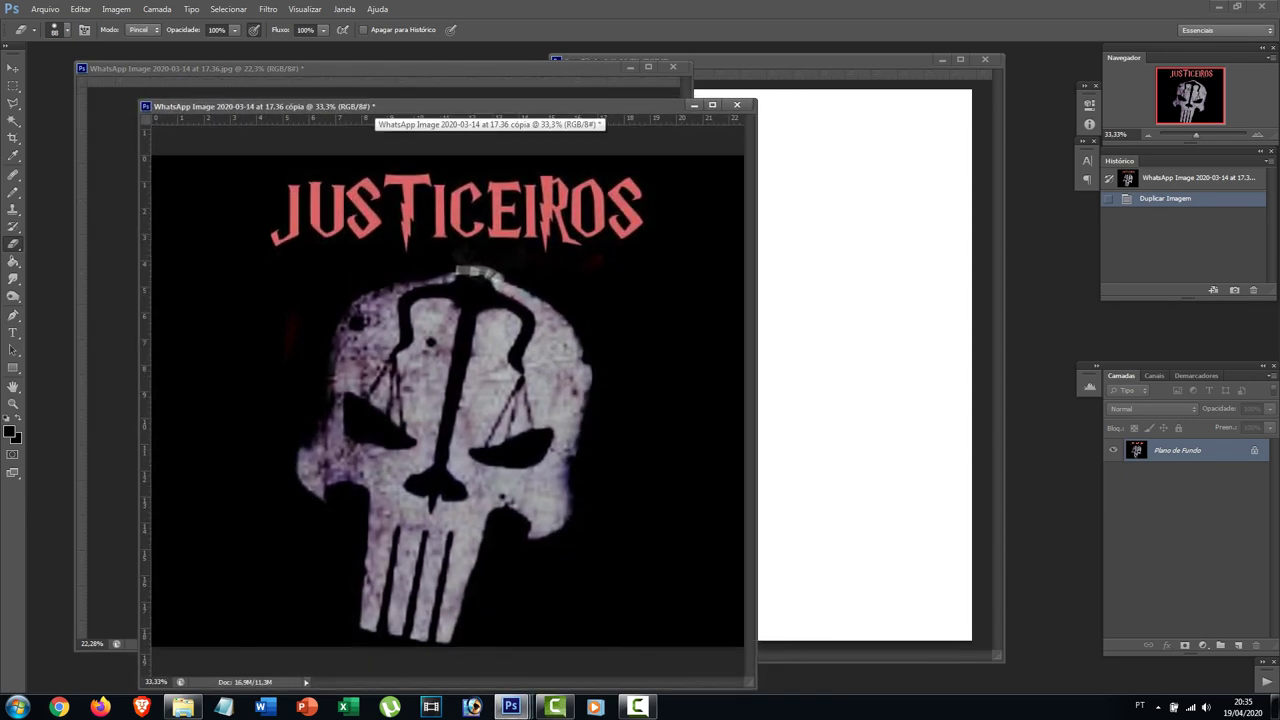
- Crop the duplicate to the strip with the JUSTICEIROS lettering, cutting off the skull
drag(375, 106, 337, 101)
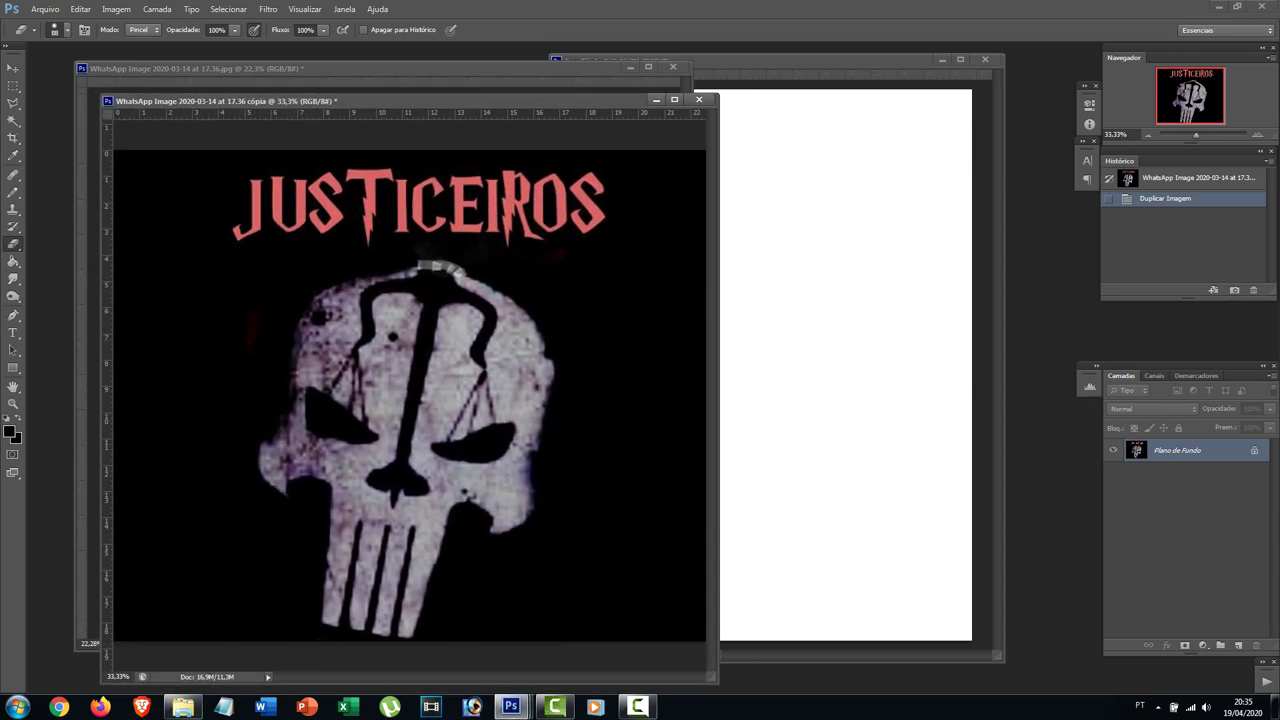
key(c)
drag(410, 640, 410, 449)
drag(410, 396, 410, 396)
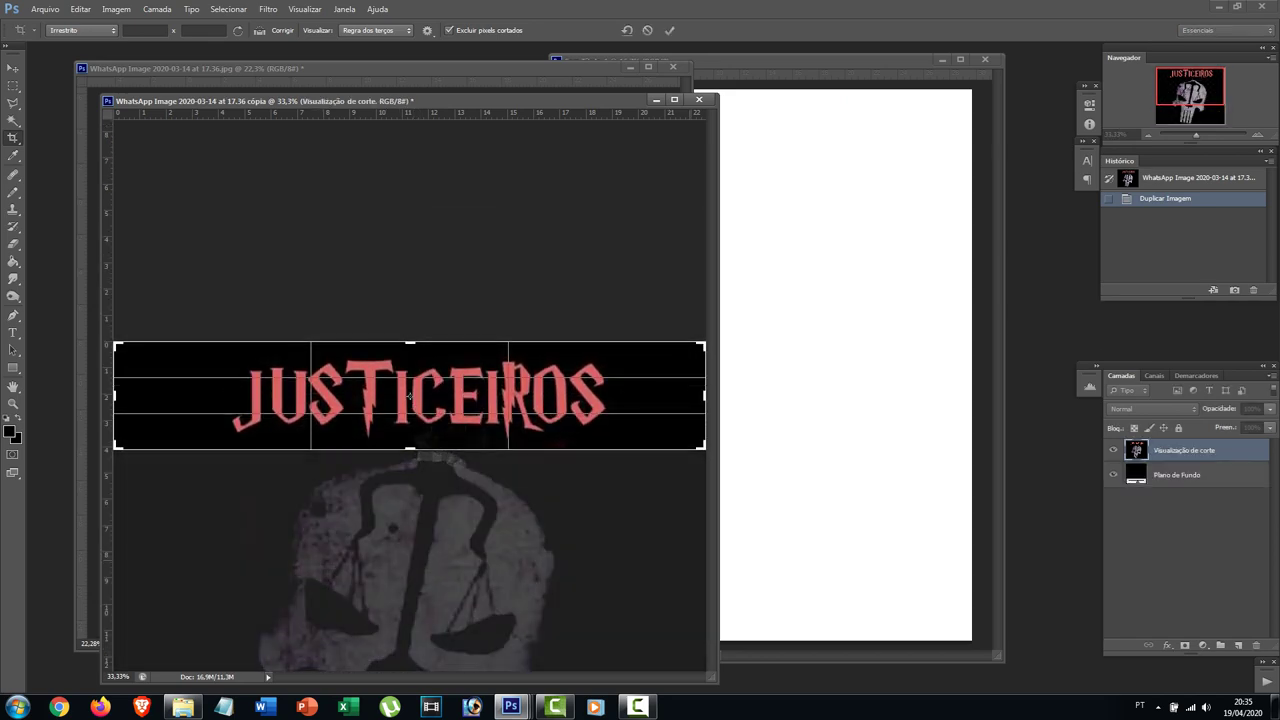
key(Return)
drag(400, 101, 424, 61)
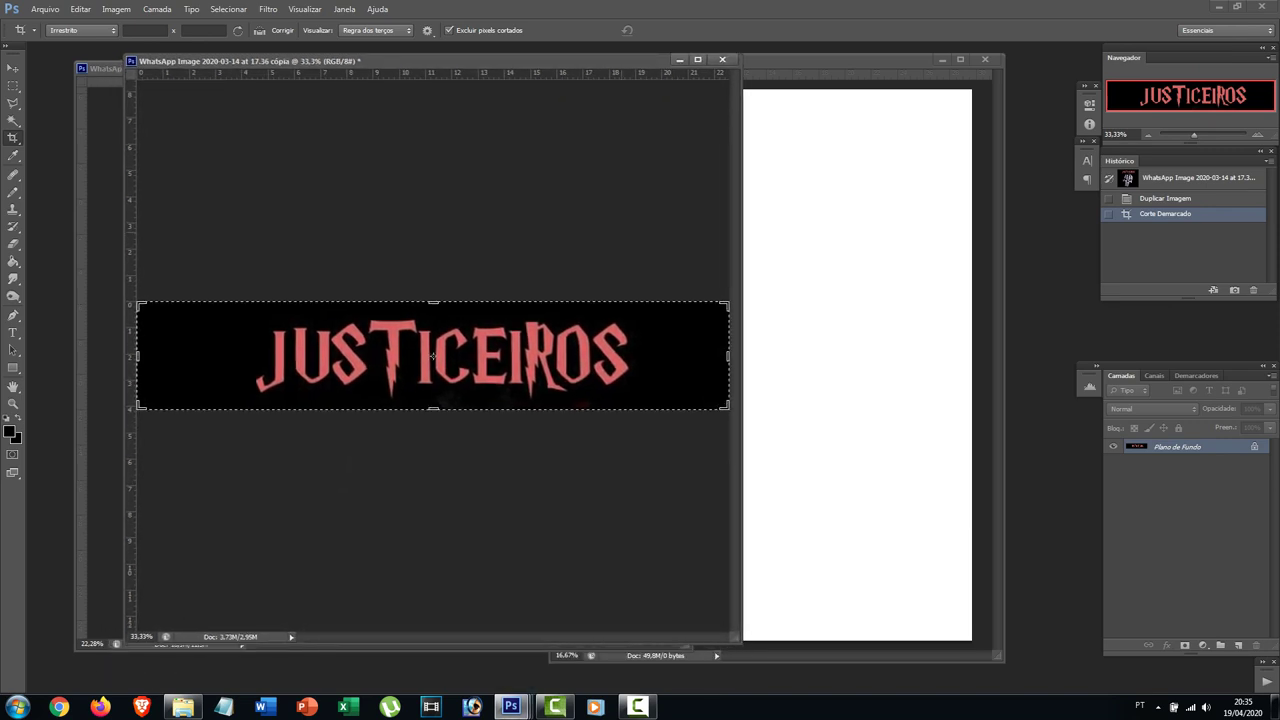
- Raise the black input level with Levels to deepen the lettering's red and make its background solid black
key(v)
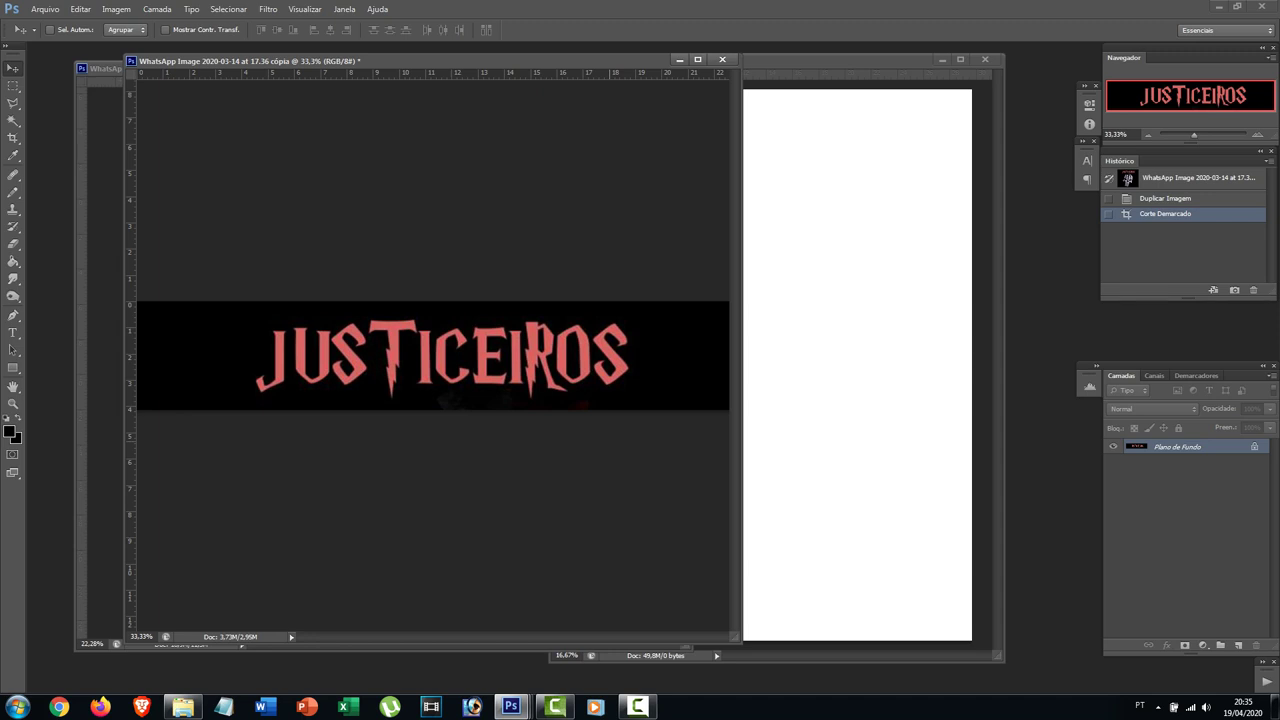
key(ctrl+l)
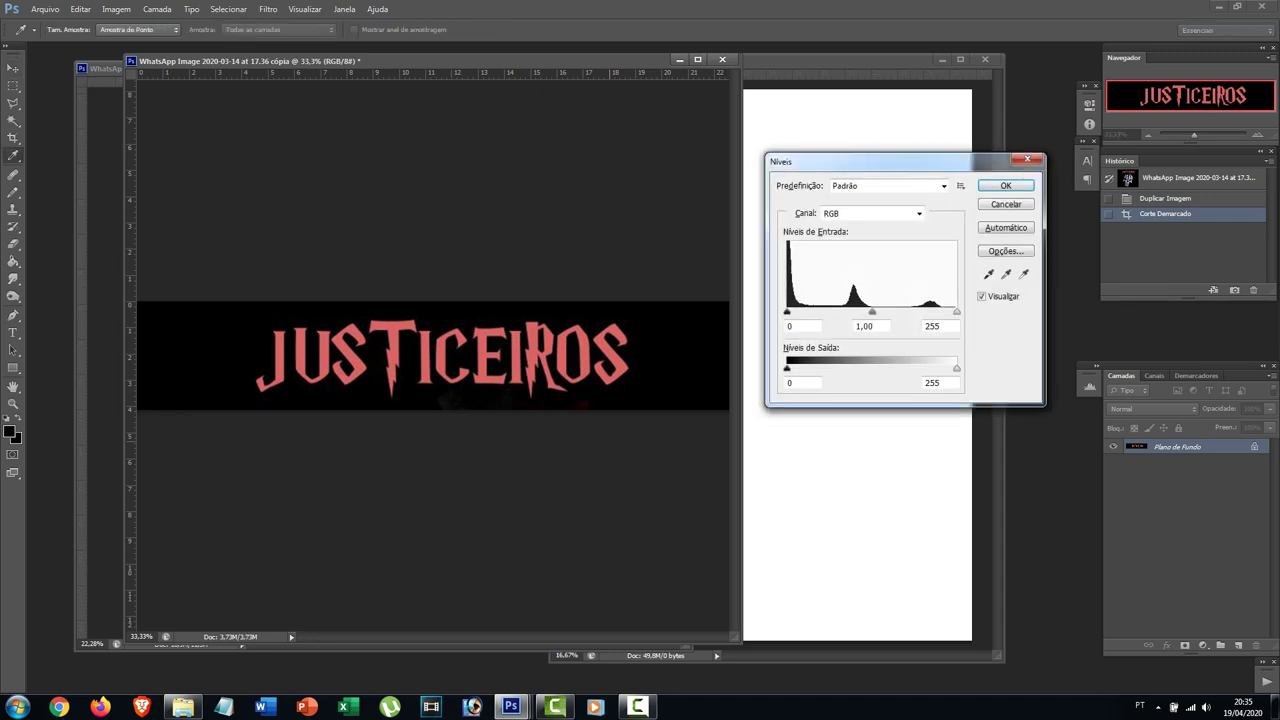
drag(880, 161, 874, 120)
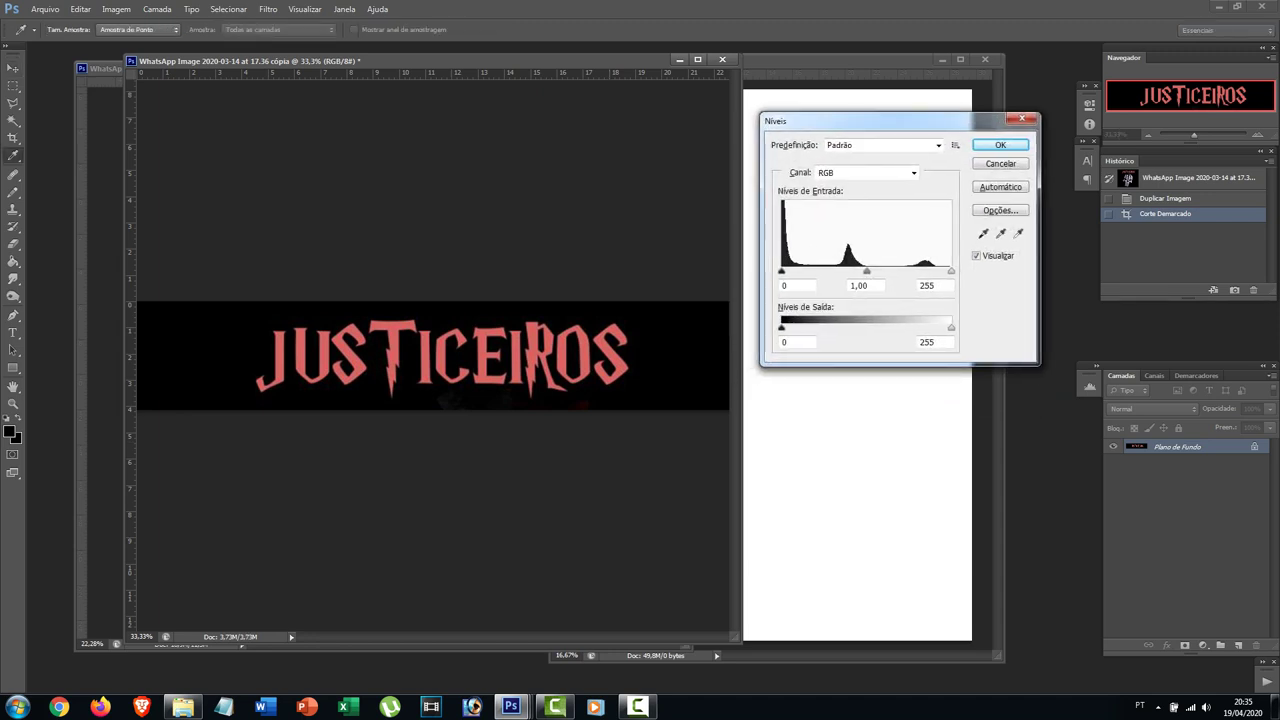
drag(782, 271, 812, 271)
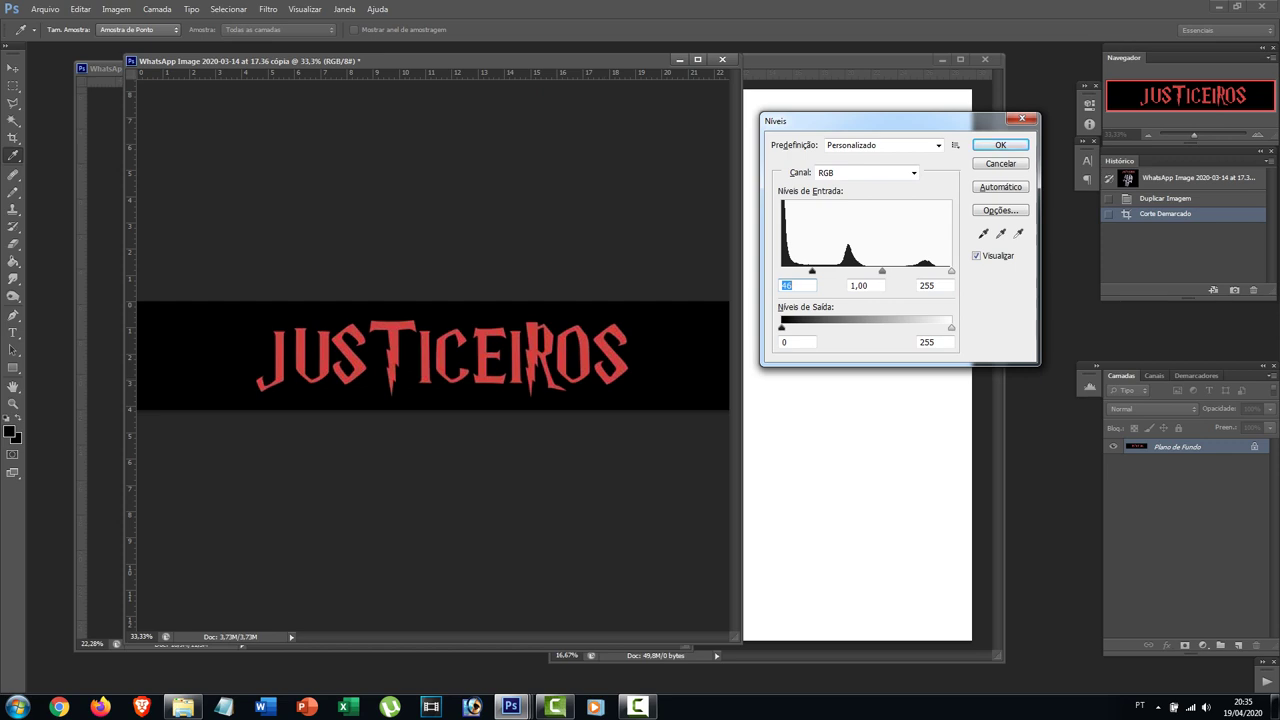
mouse_move(812, 271)
mouse_down()
mouse_move(909, 271)
mouse_move(832, 271)
mouse_up()
click(1000, 145)
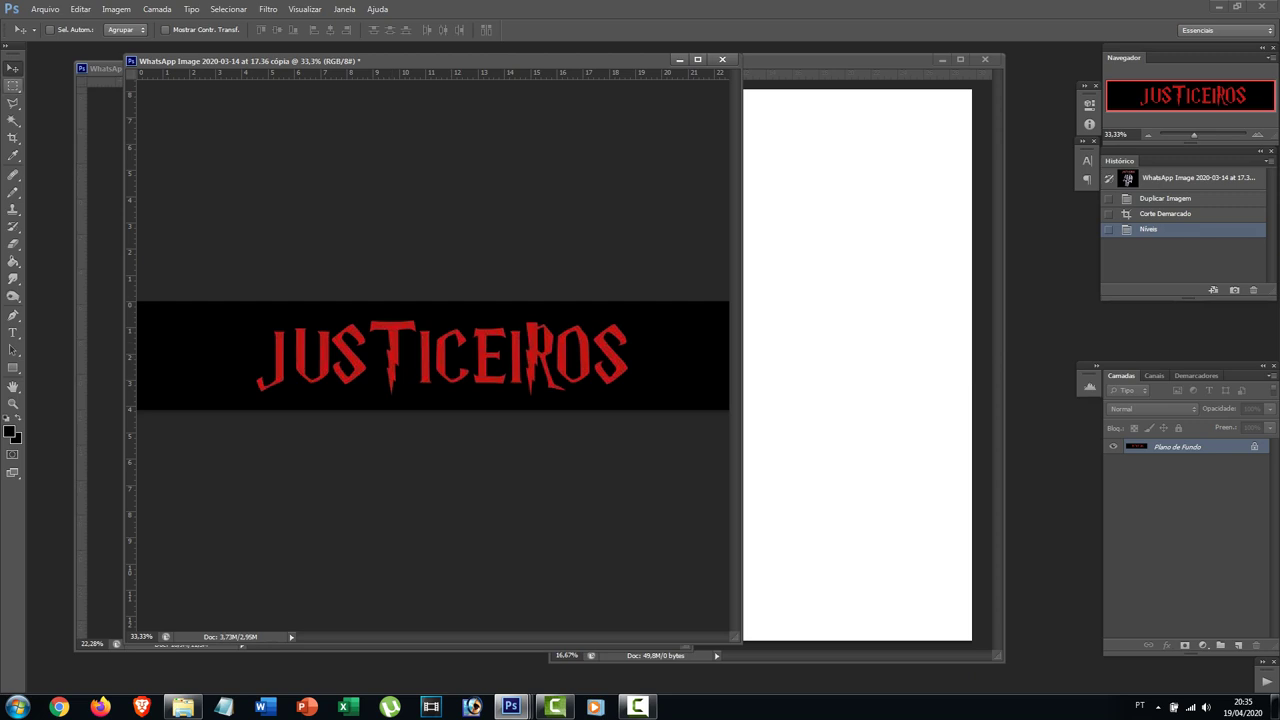
- Select the black background with the Magic Wand, including the gaps inside the O and R, and invert the selection to the letters
click(13, 120)
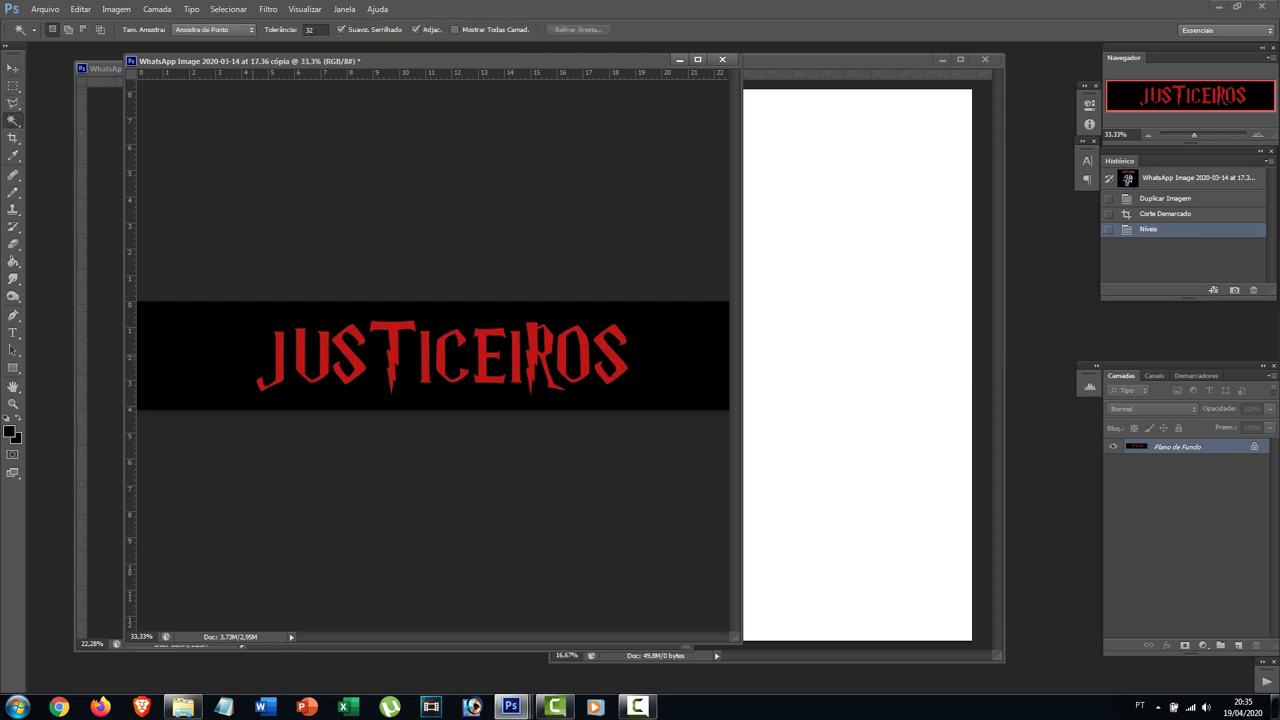
click(212, 346)
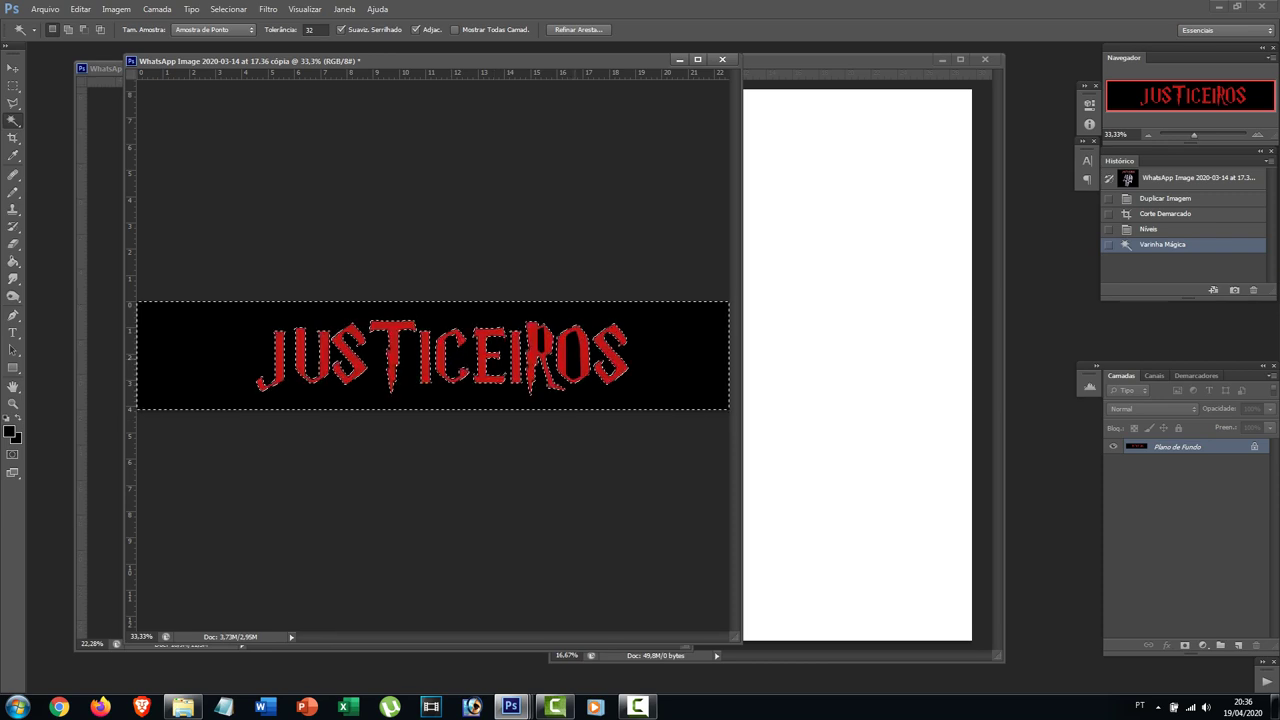
shift+click(574, 355)
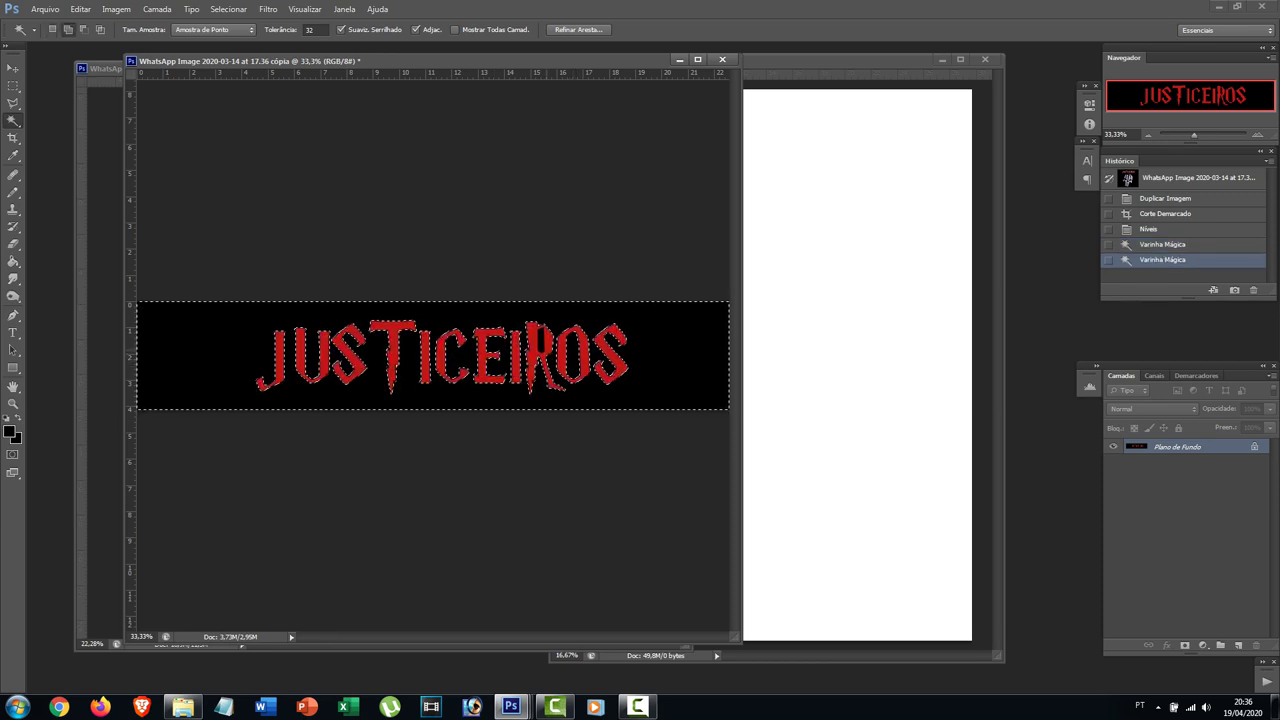
shift+click(541, 337)
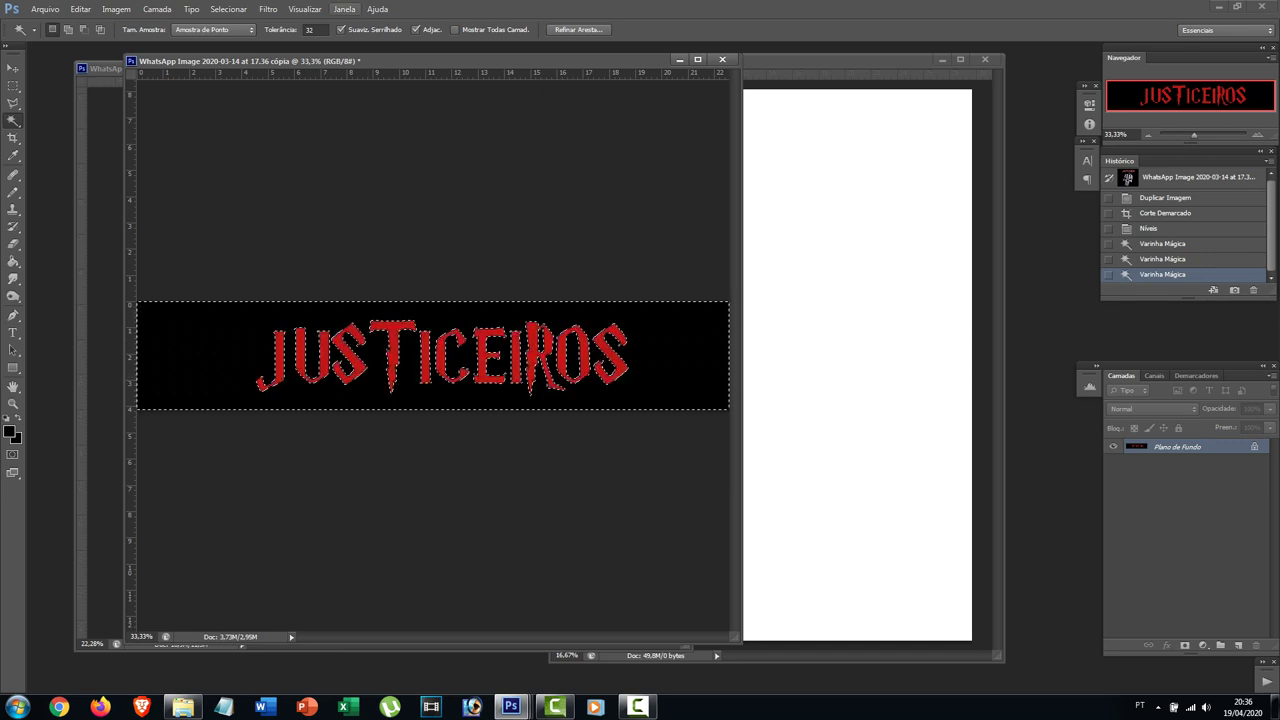
click(228, 9)
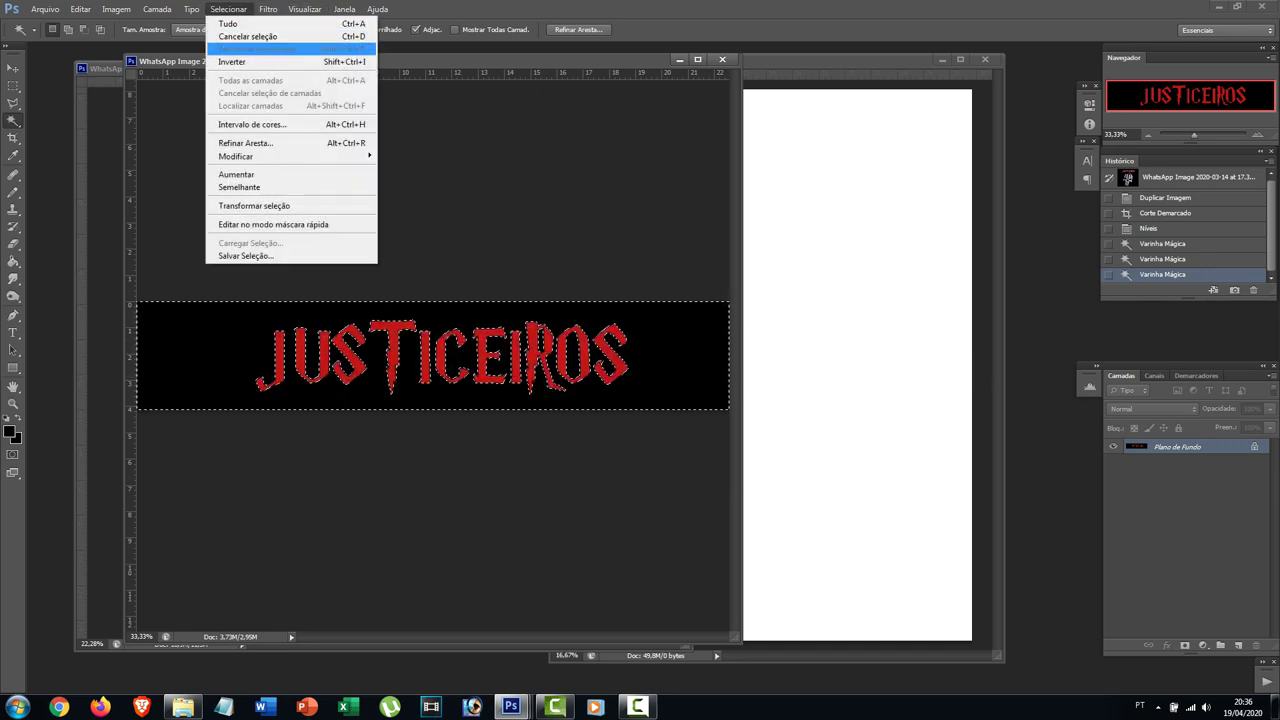
click(232, 61)
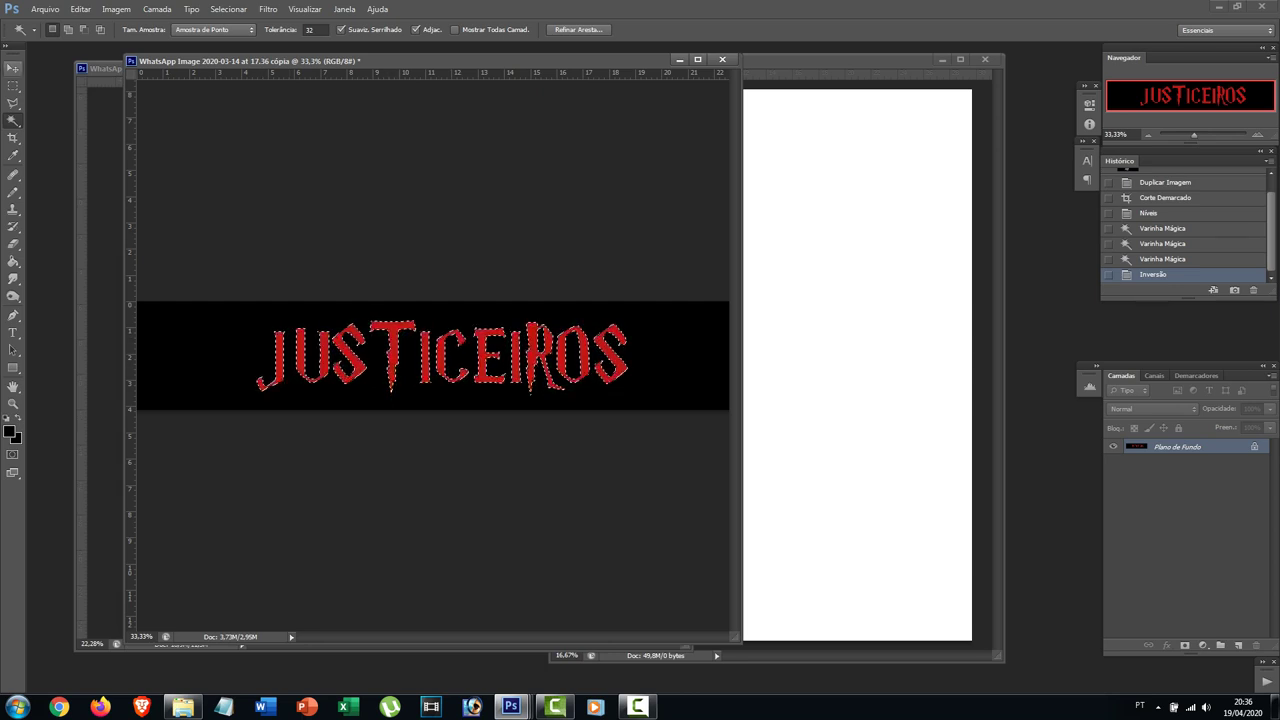
- Copy the selected JUSTICEIROS letters into the A3 document and place them near the top of the page
click(13, 67)
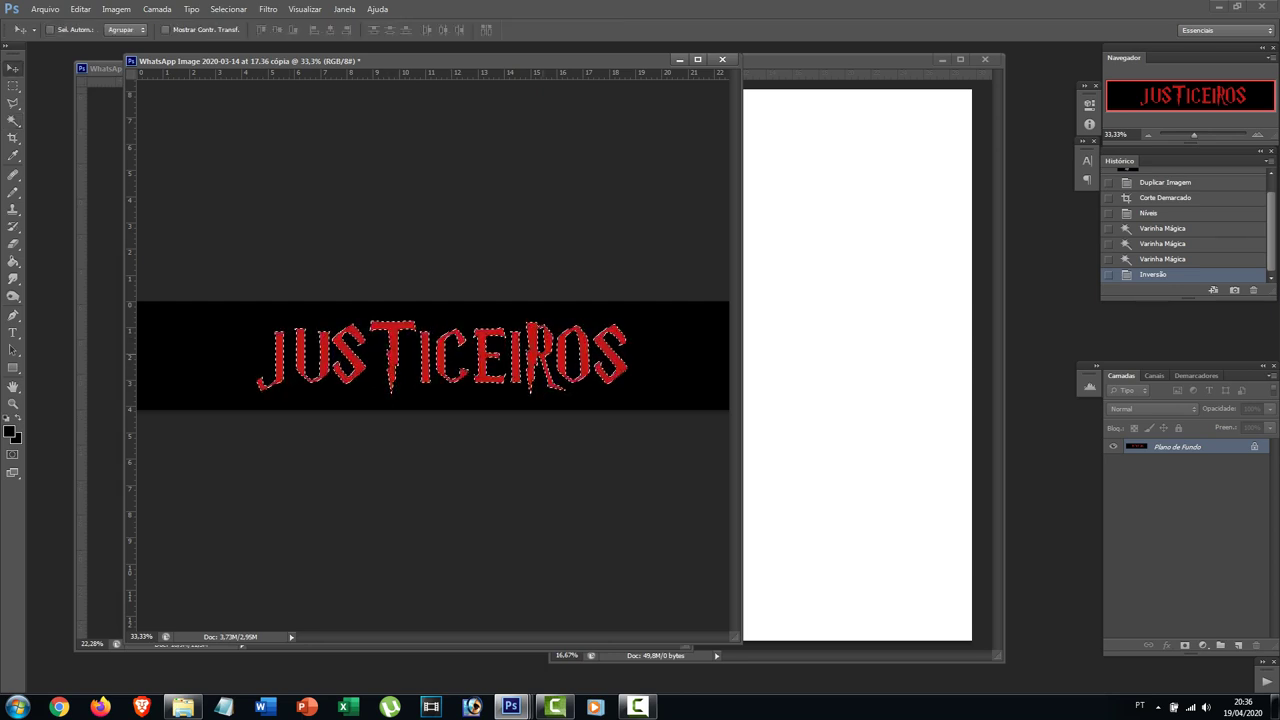
drag(625, 349, 840, 384)
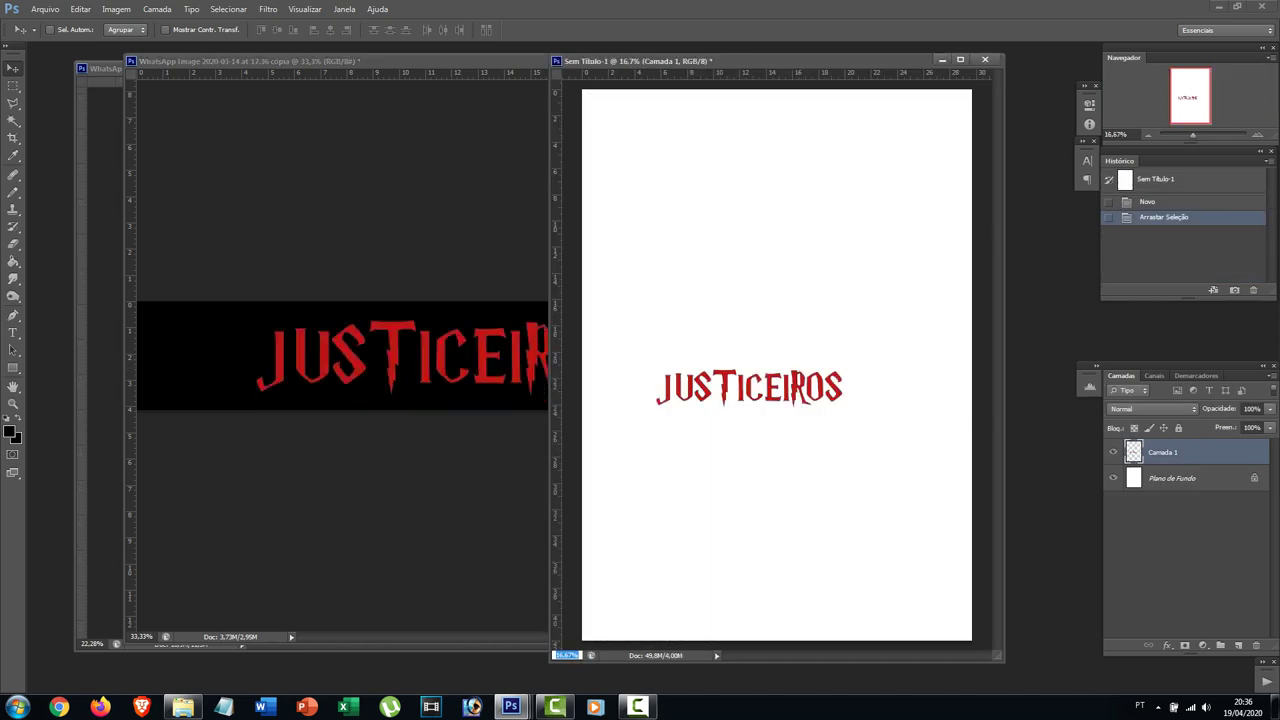
drag(790, 385, 783, 194)
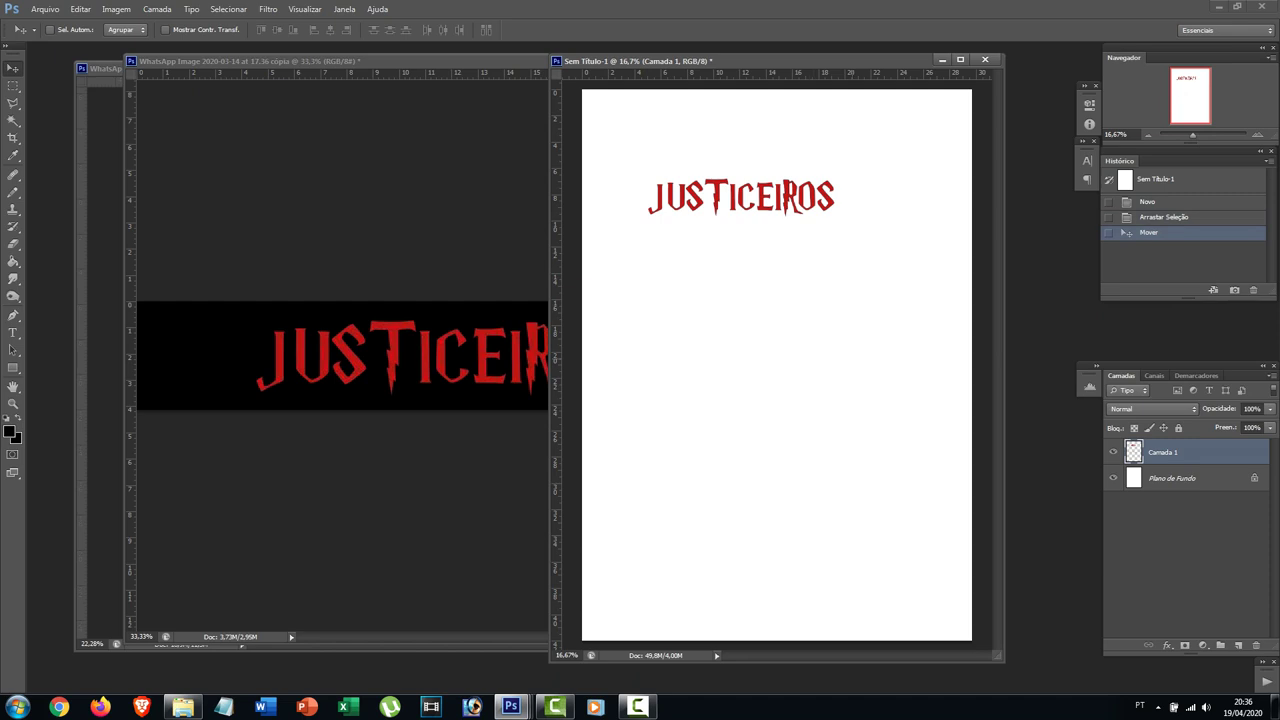
- Scale the lettering proportionally to 180.70% so it spans most of the page width, and centre it near the top
key(ctrl+t)
drag(835, 216, 957, 243)
drag(647, 211, 618, 214)
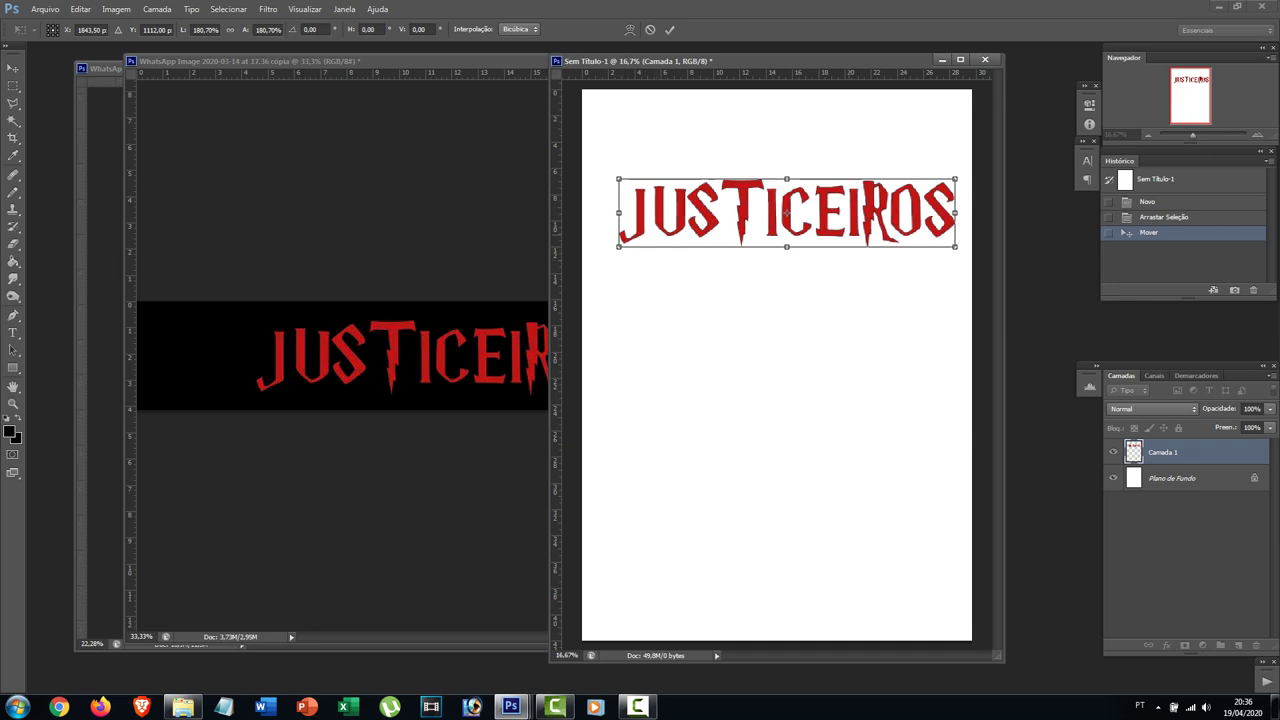
drag(838, 192, 828, 161)
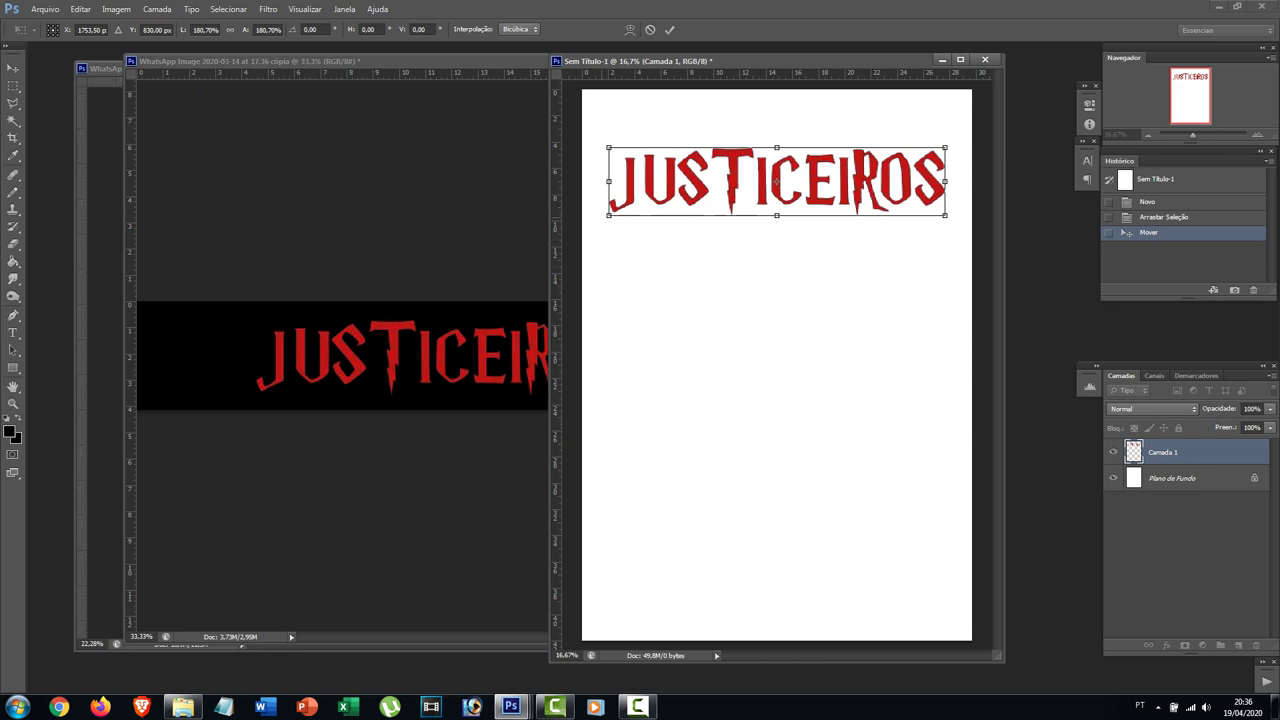
drag(609, 215, 615, 179)
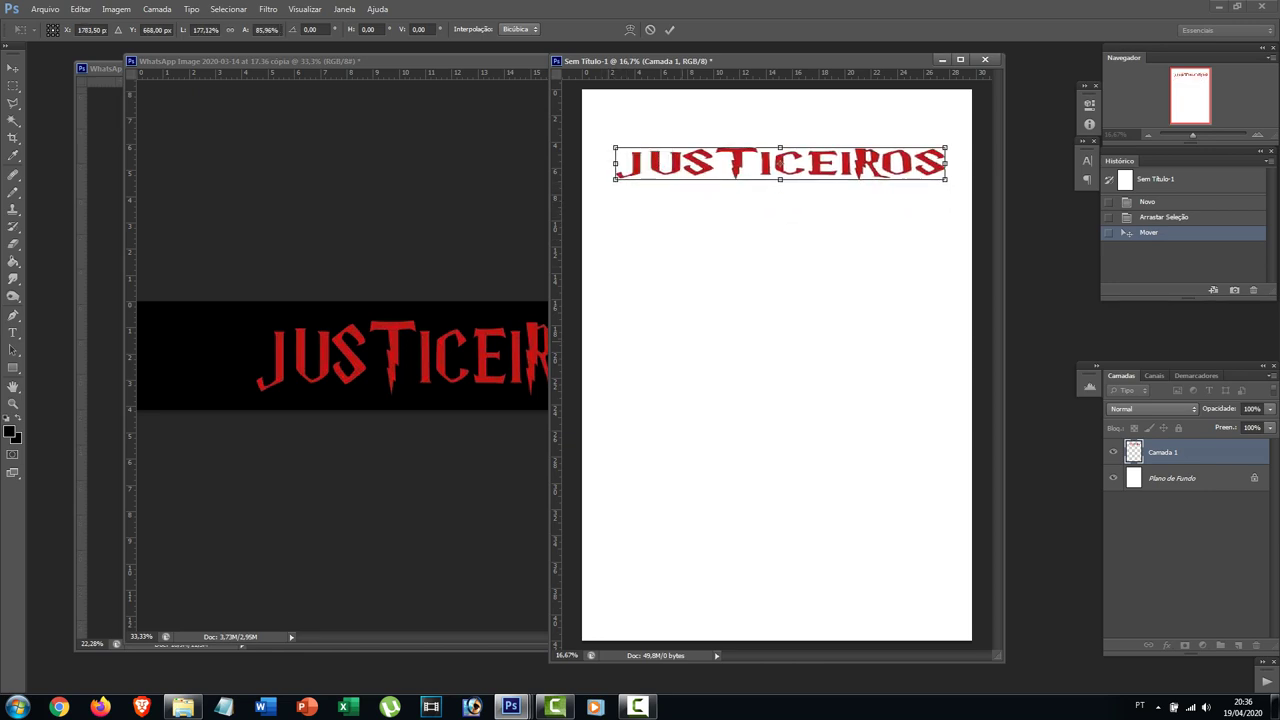
key(ctrl+z)
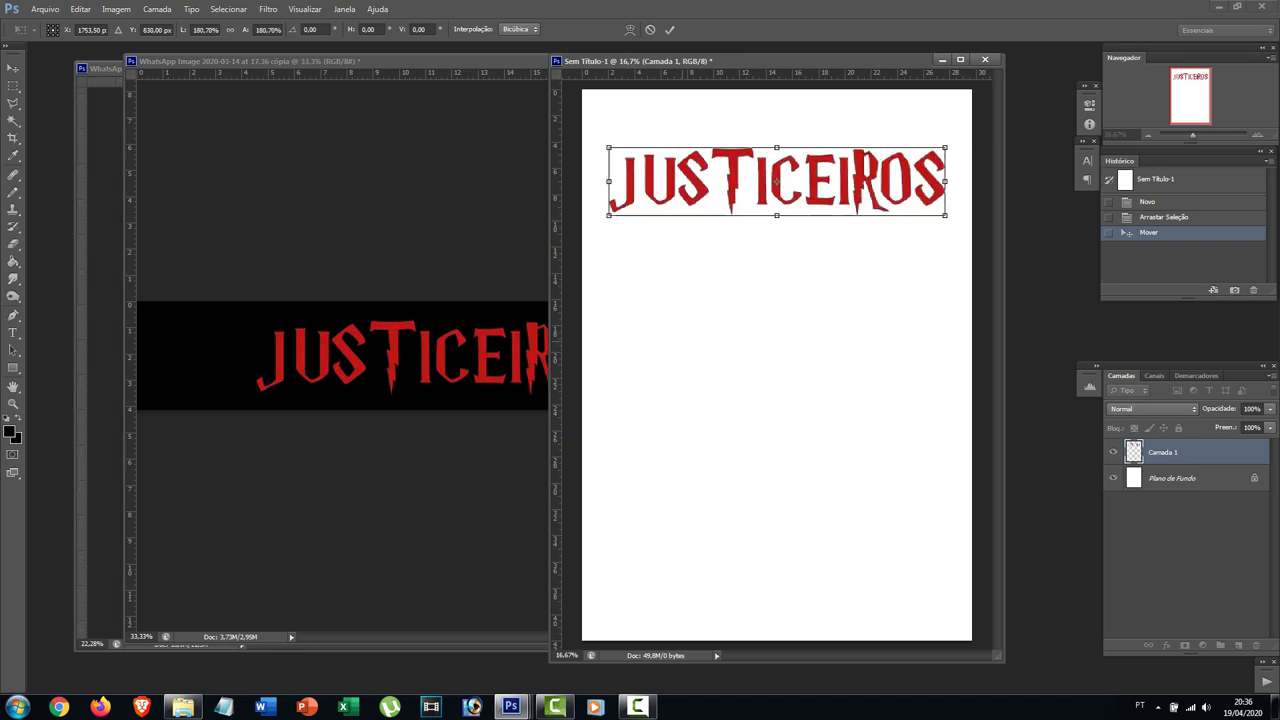
key(Return)
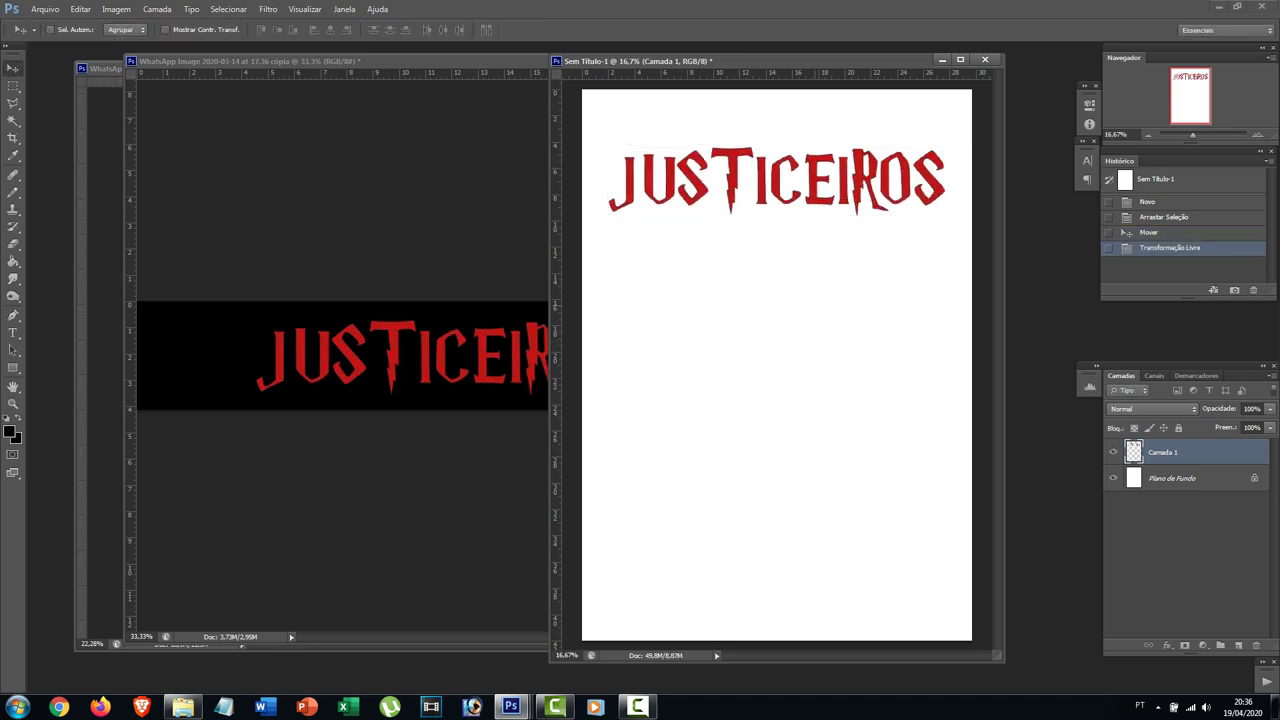
drag(820, 182, 822, 178)
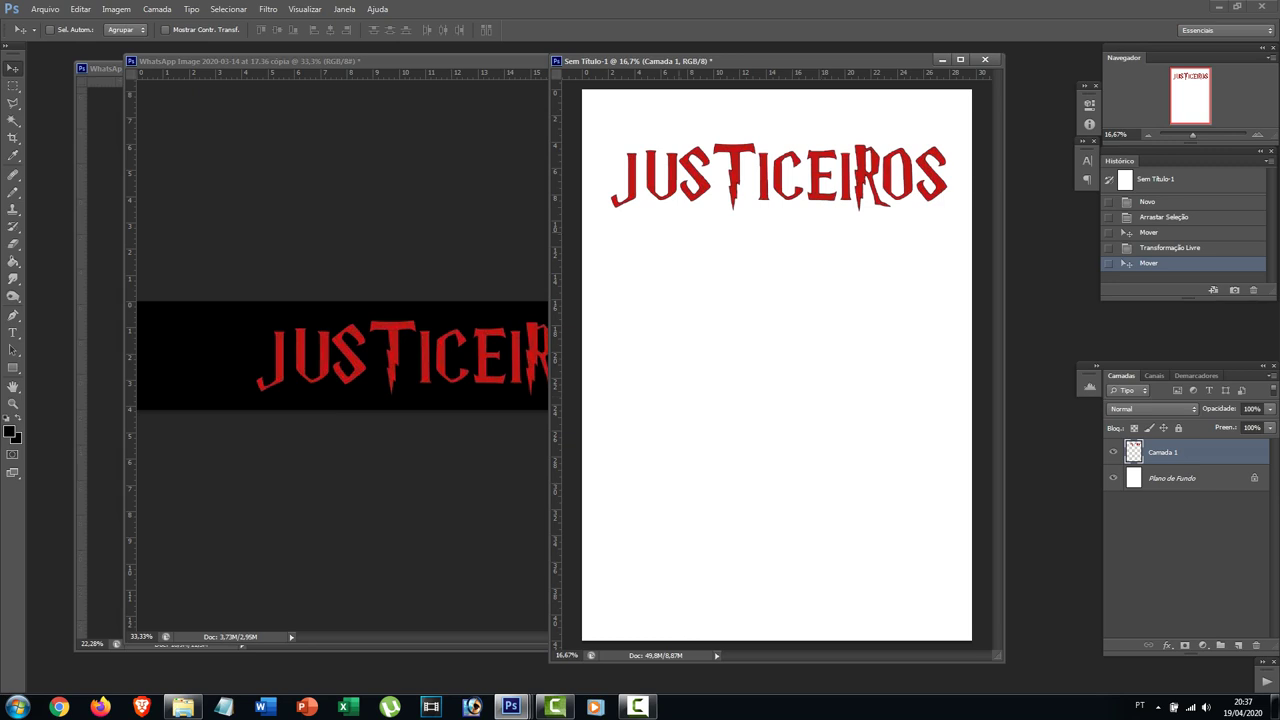
- Close the cropped duplicate without saving and bring the original skull logo image to the front
click(450, 61)
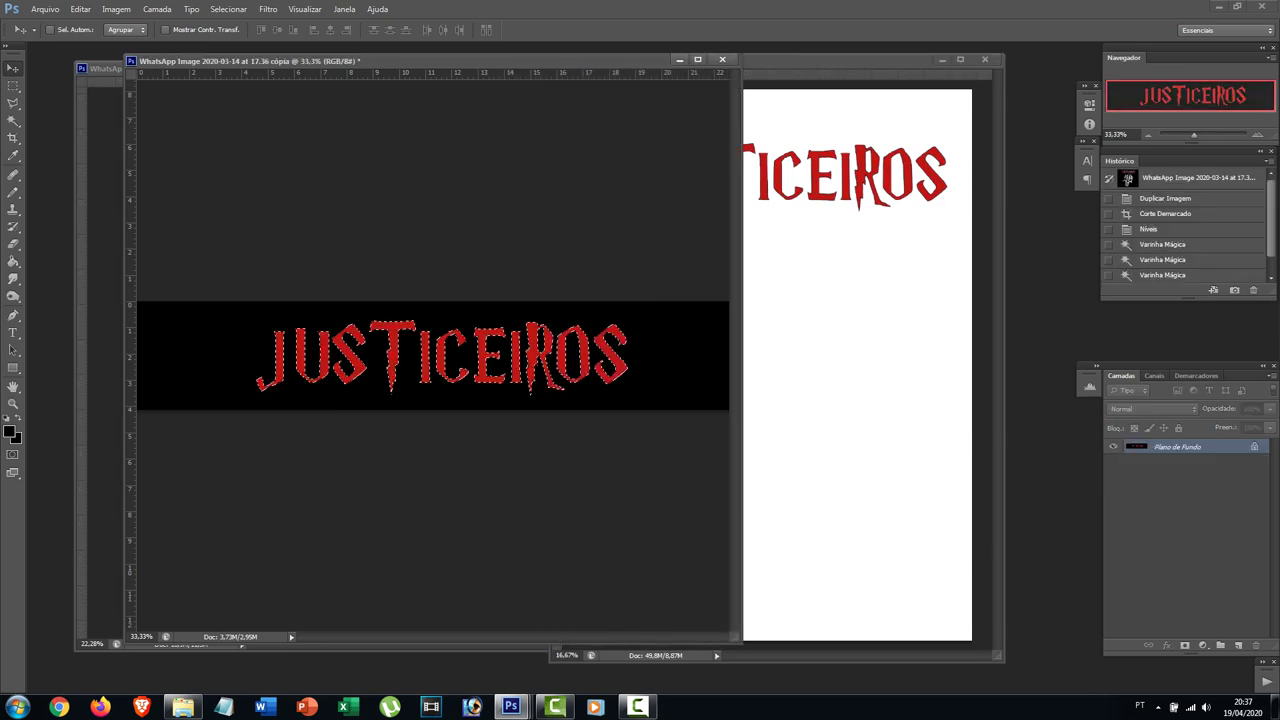
click(722, 60)
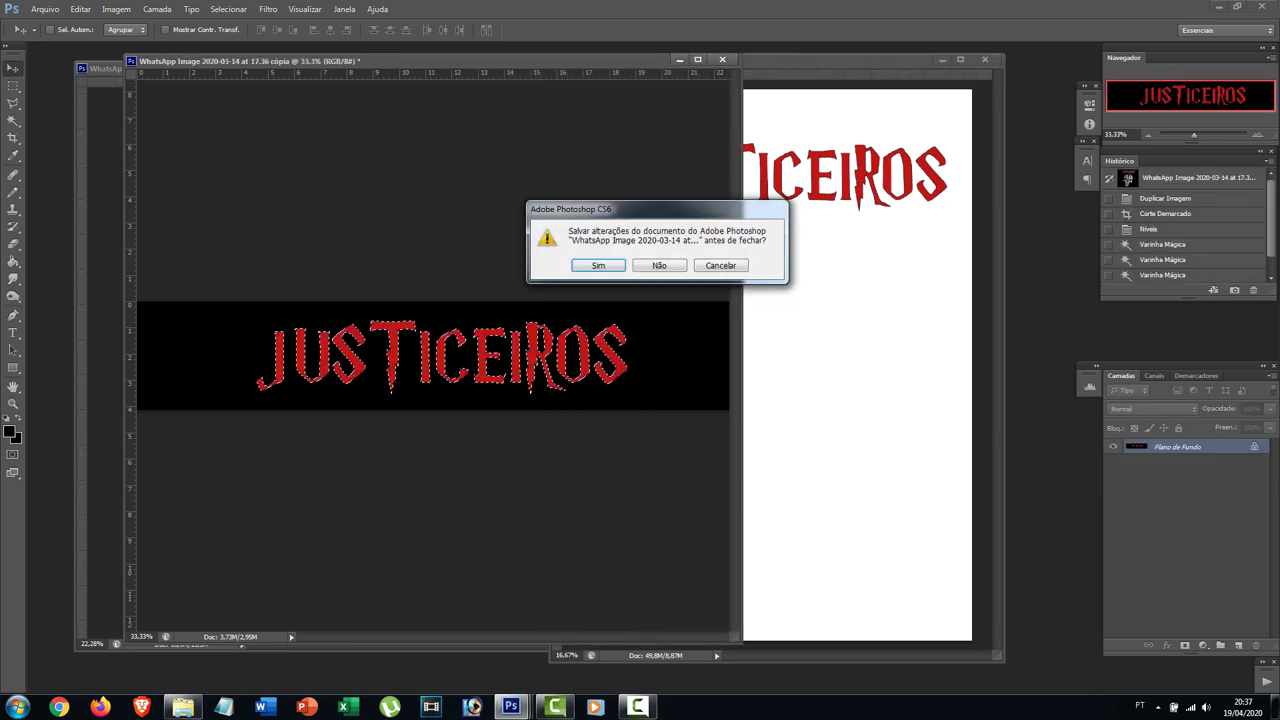
click(660, 265)
key(ctrl+Tab)
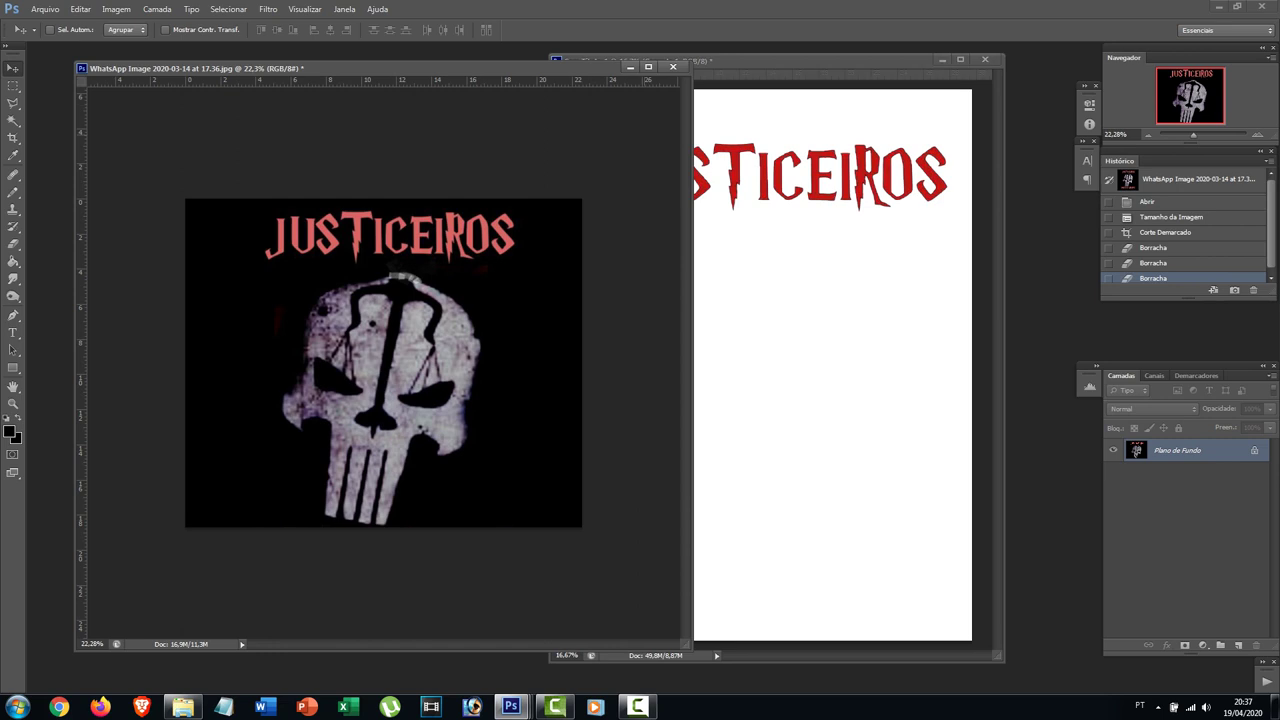
- Crop the original logo image tightly around the skull, excluding the JUSTICEIROS lettering and the empty sides
key(ctrl+Tab)
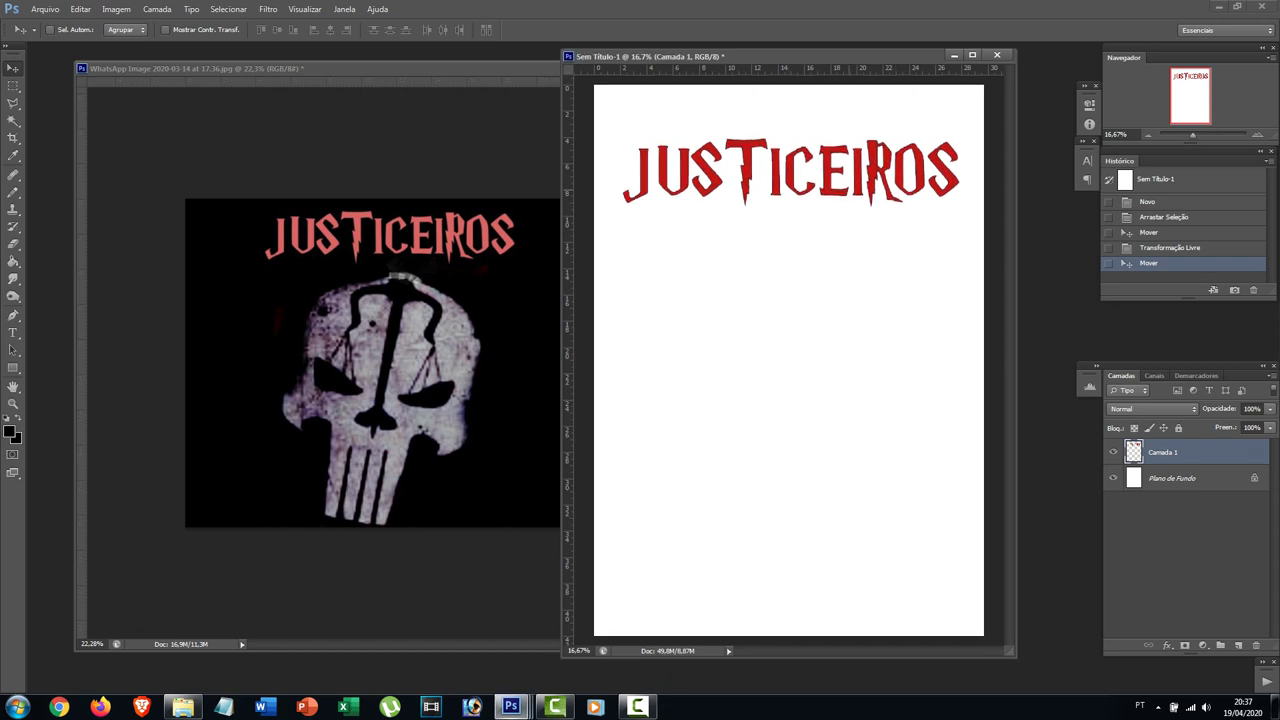
key(ctrl+Tab)
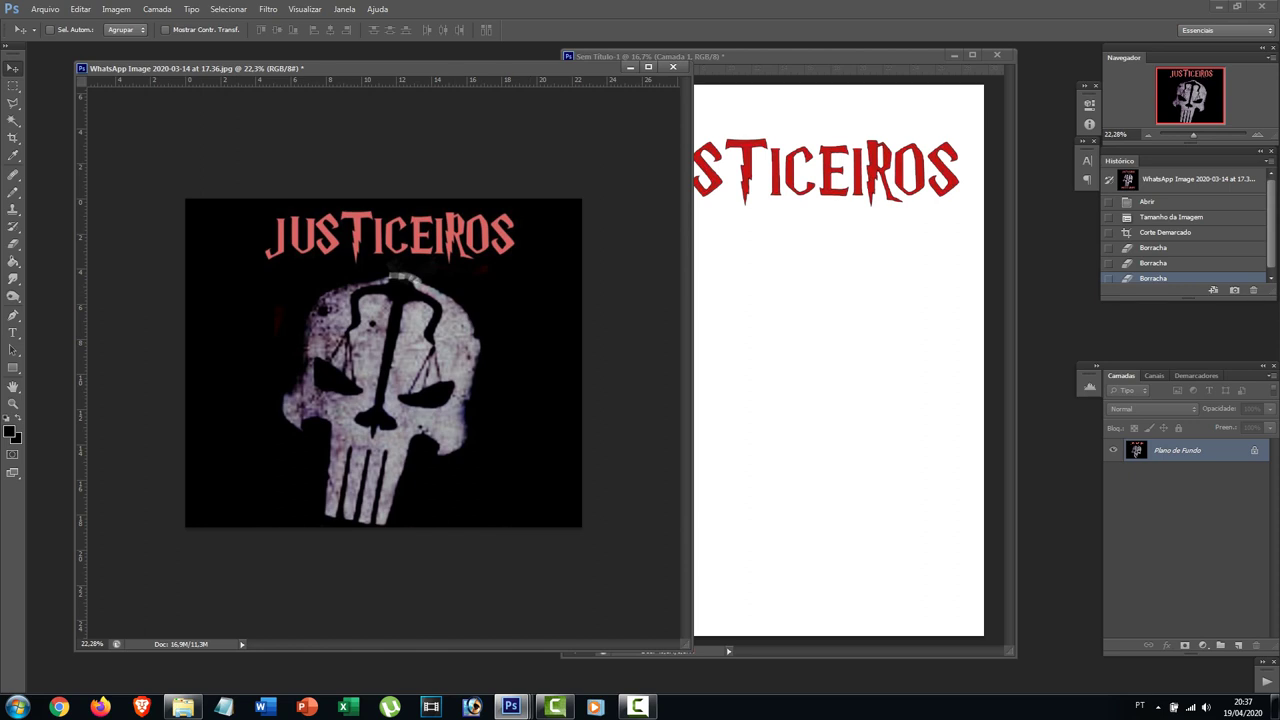
click(13, 137)
drag(384, 200, 384, 228)
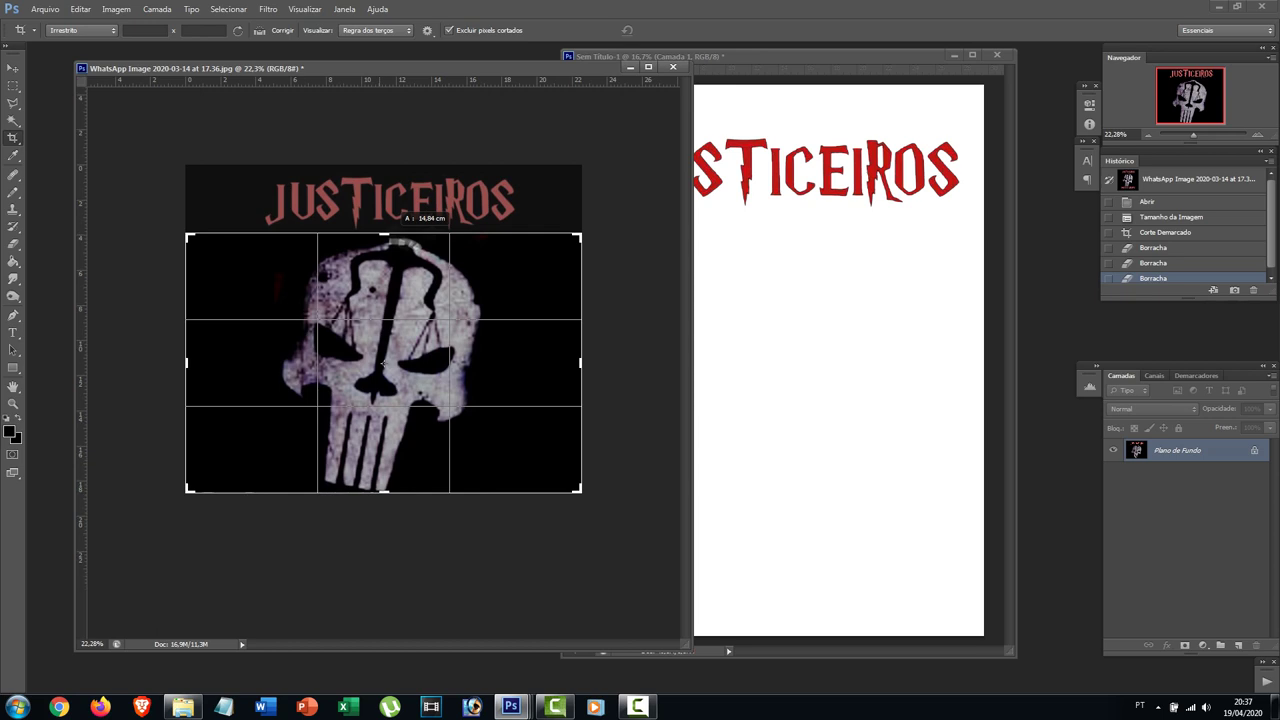
drag(395, 234, 395, 234)
drag(580, 363, 539, 340)
drag(229, 340, 271, 340)
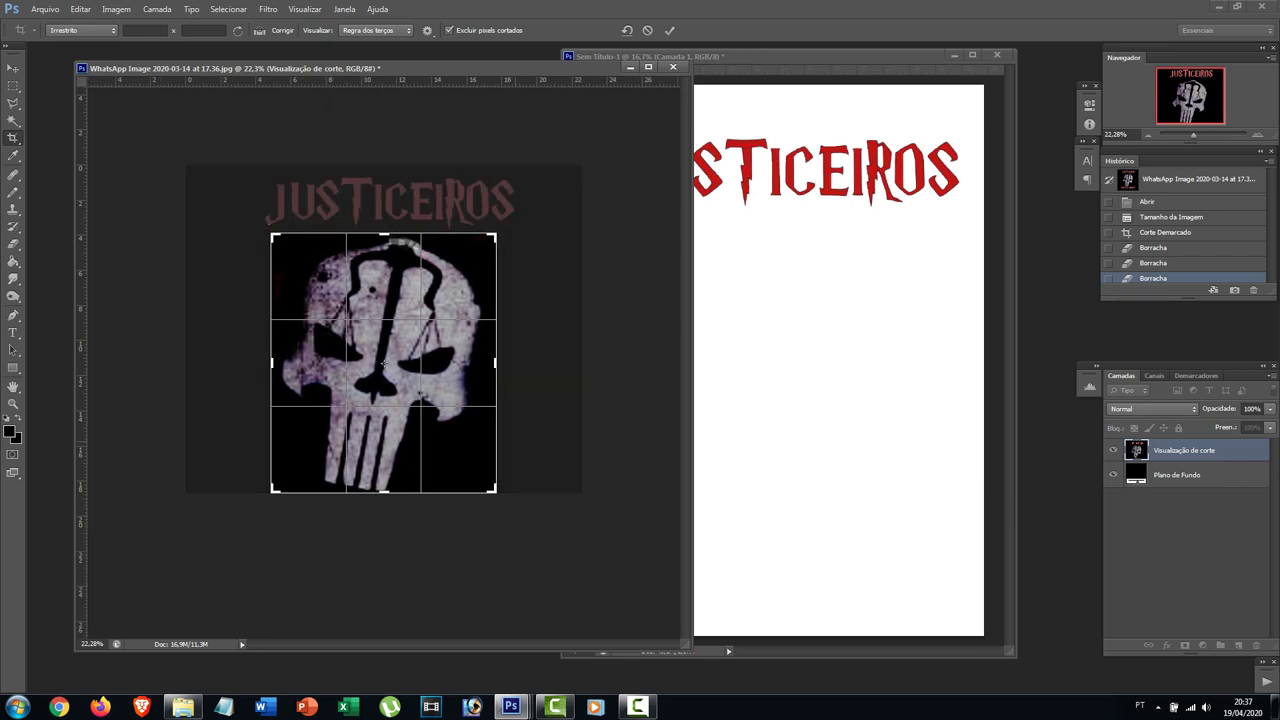
key(Return)
scroll(383, 363, up, 6)
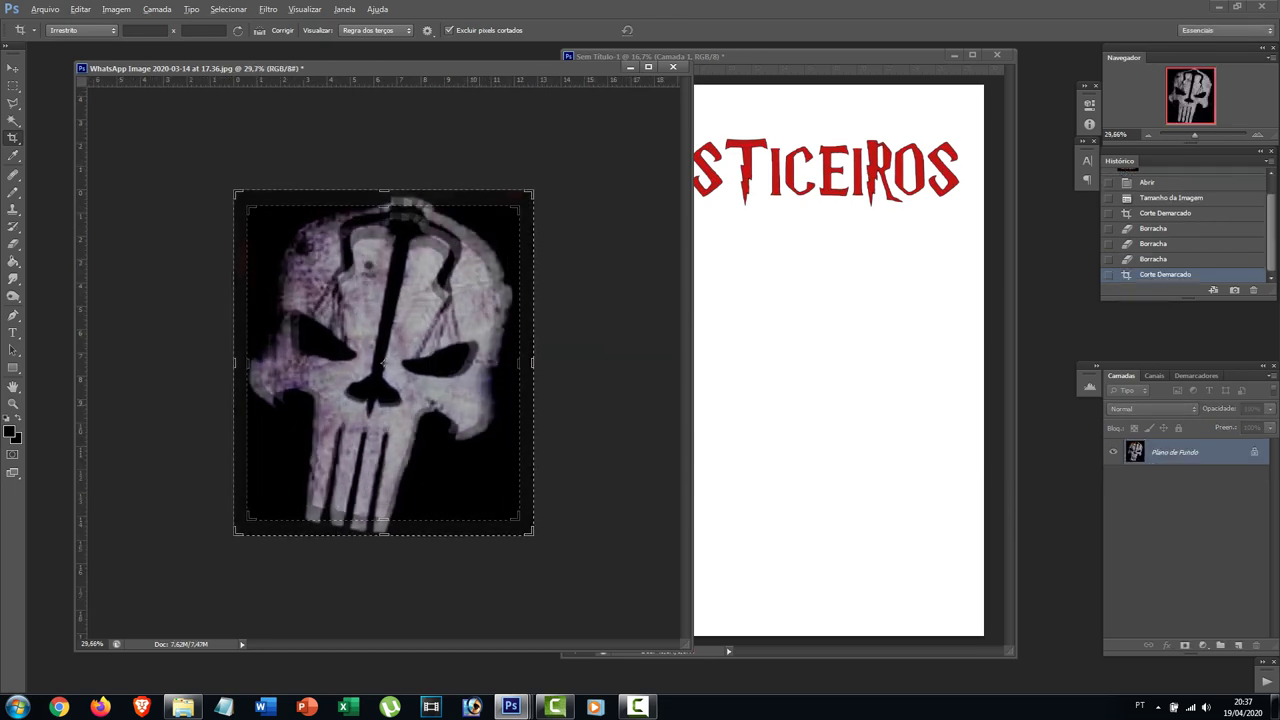
key(v)
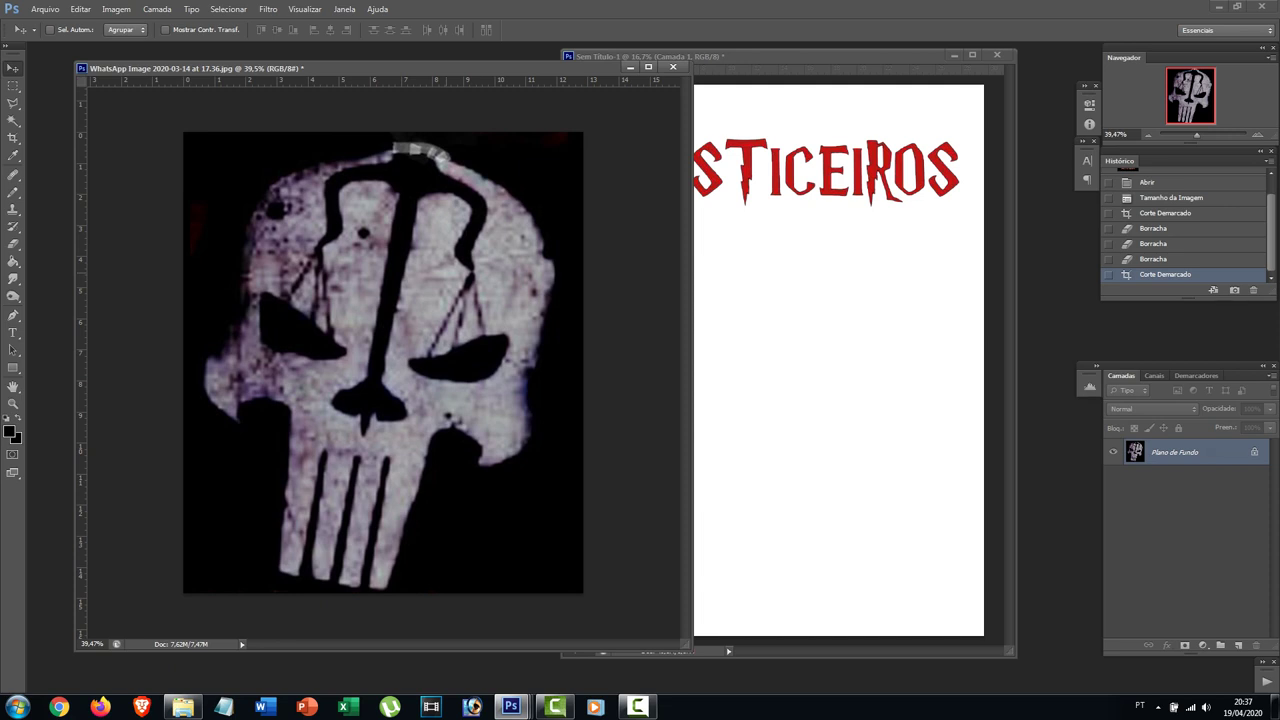
- Raise the skull image's contrast with Levels, setting the RGB input levels to 27, 1.07 and 191
key(ctrl+l)
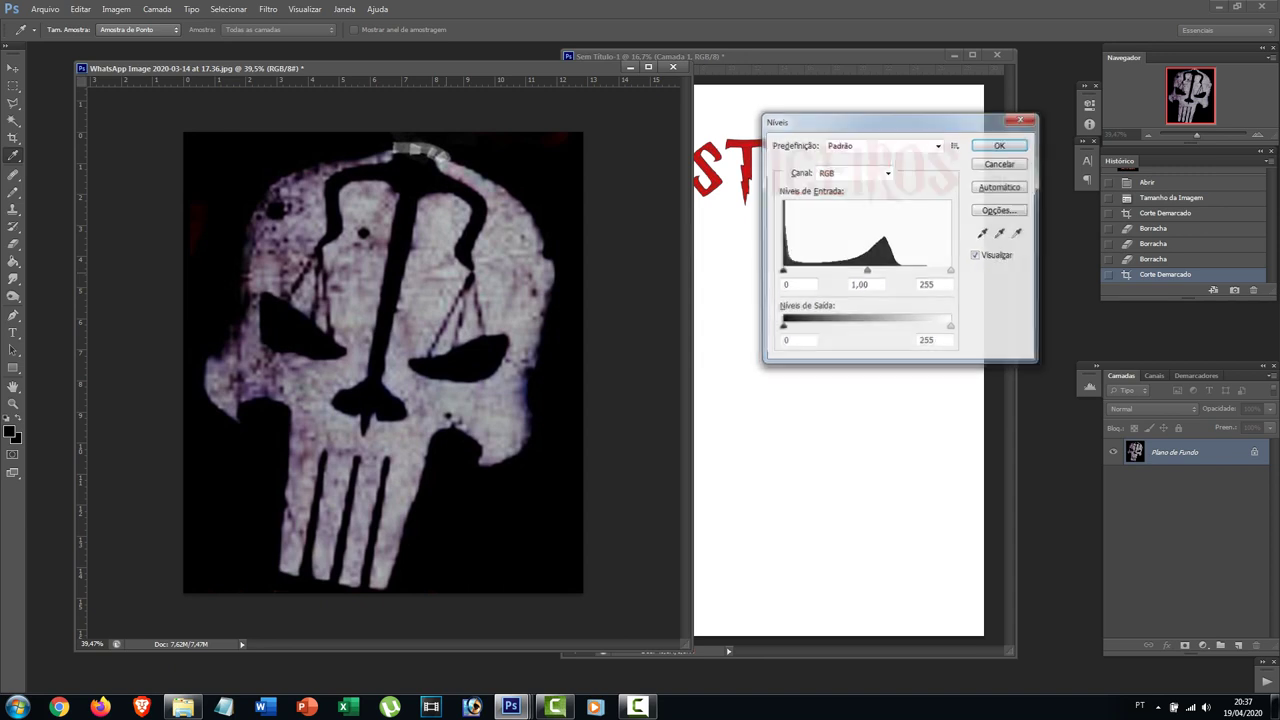
drag(782, 271, 799, 271)
drag(951, 271, 851, 271)
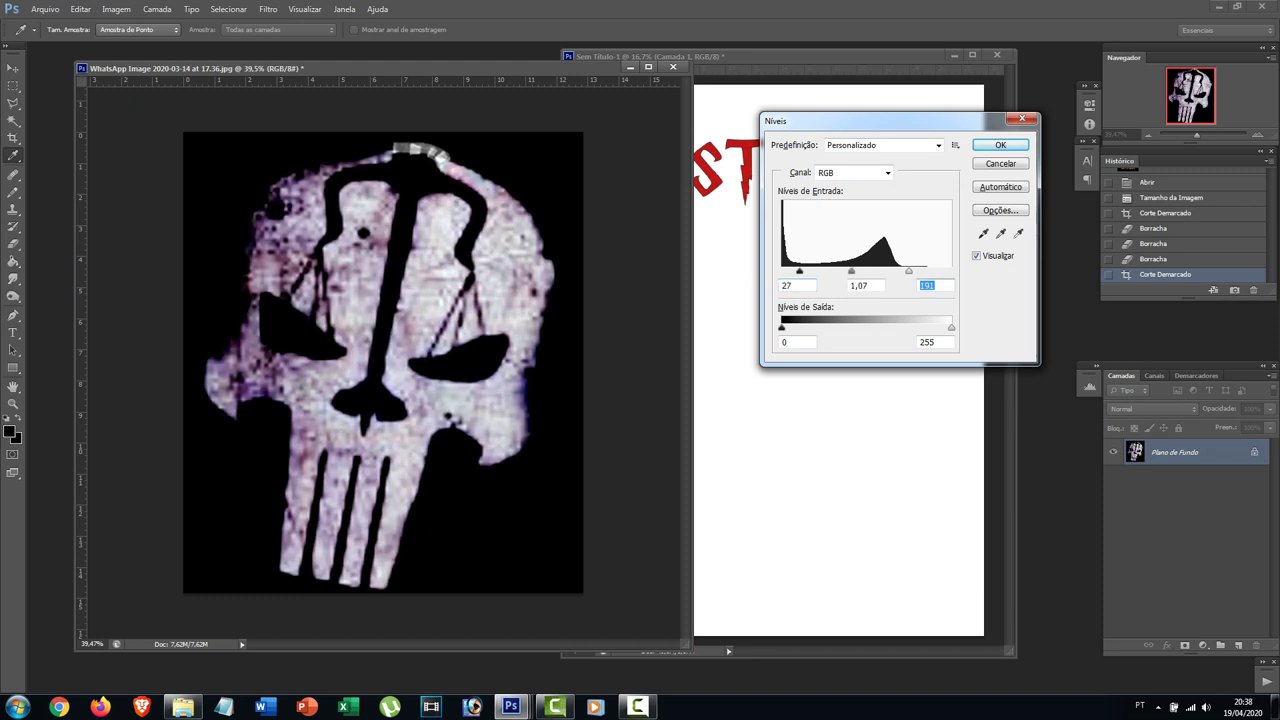
click(1000, 145)
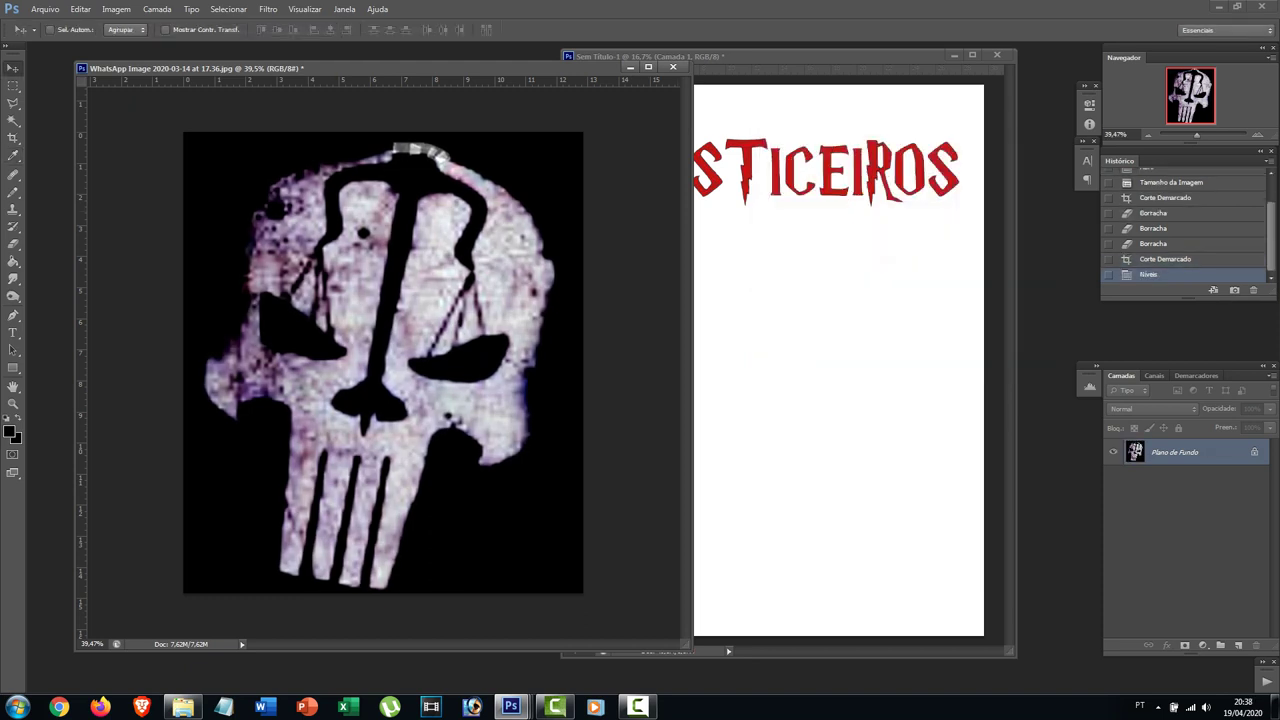
drag(542, 69, 552, 66)
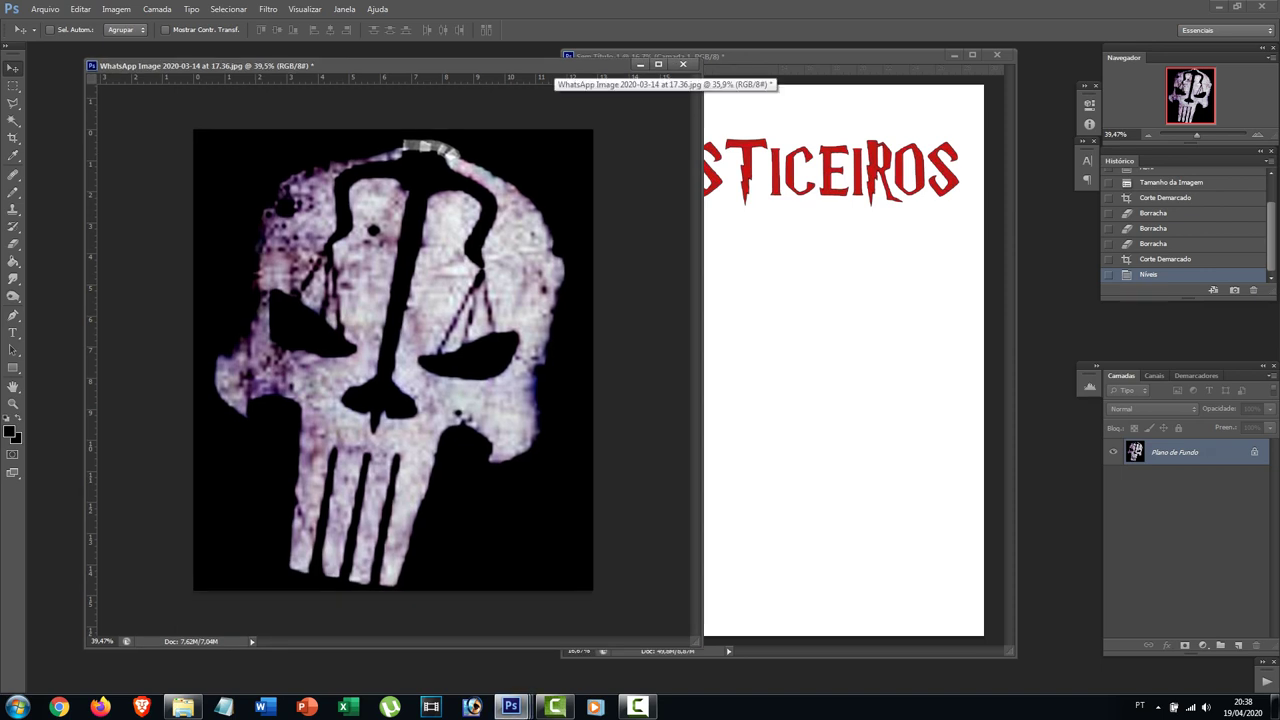
- Invert the skull image's colours and apply Levels with RGB input values of 167, 1.14 and 223
key(ctrl+i)
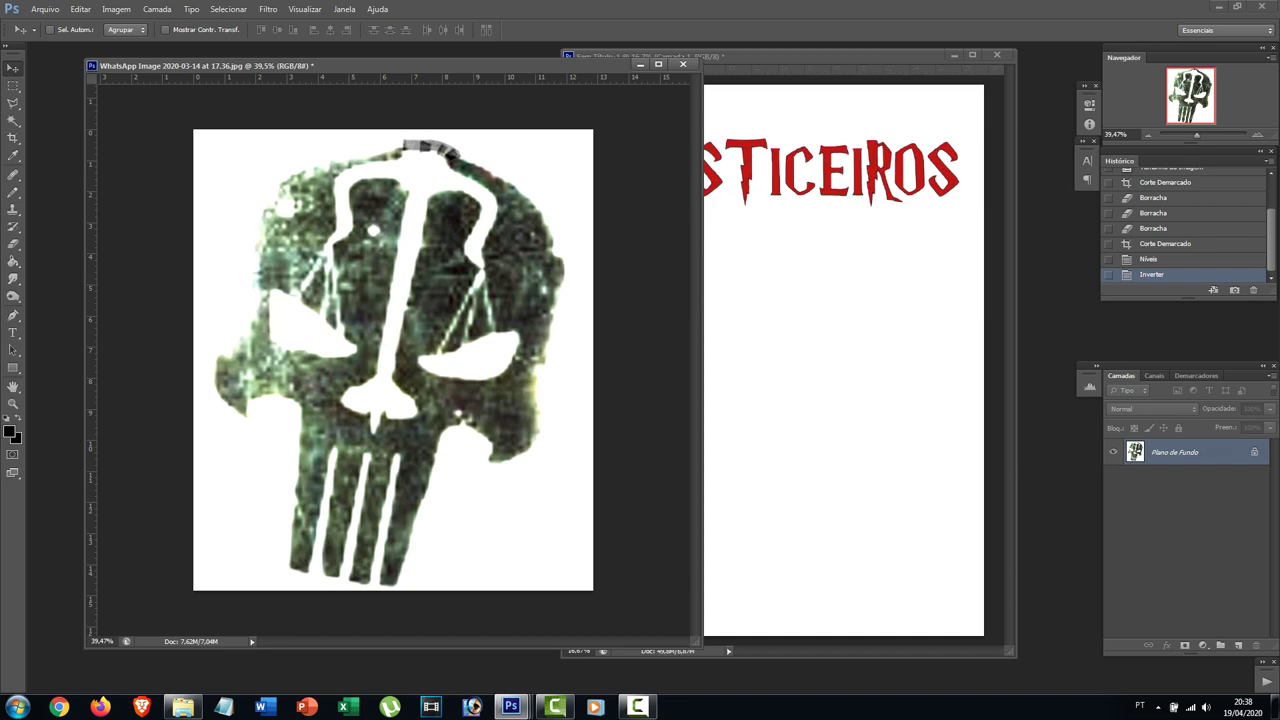
key(ctrl+l)
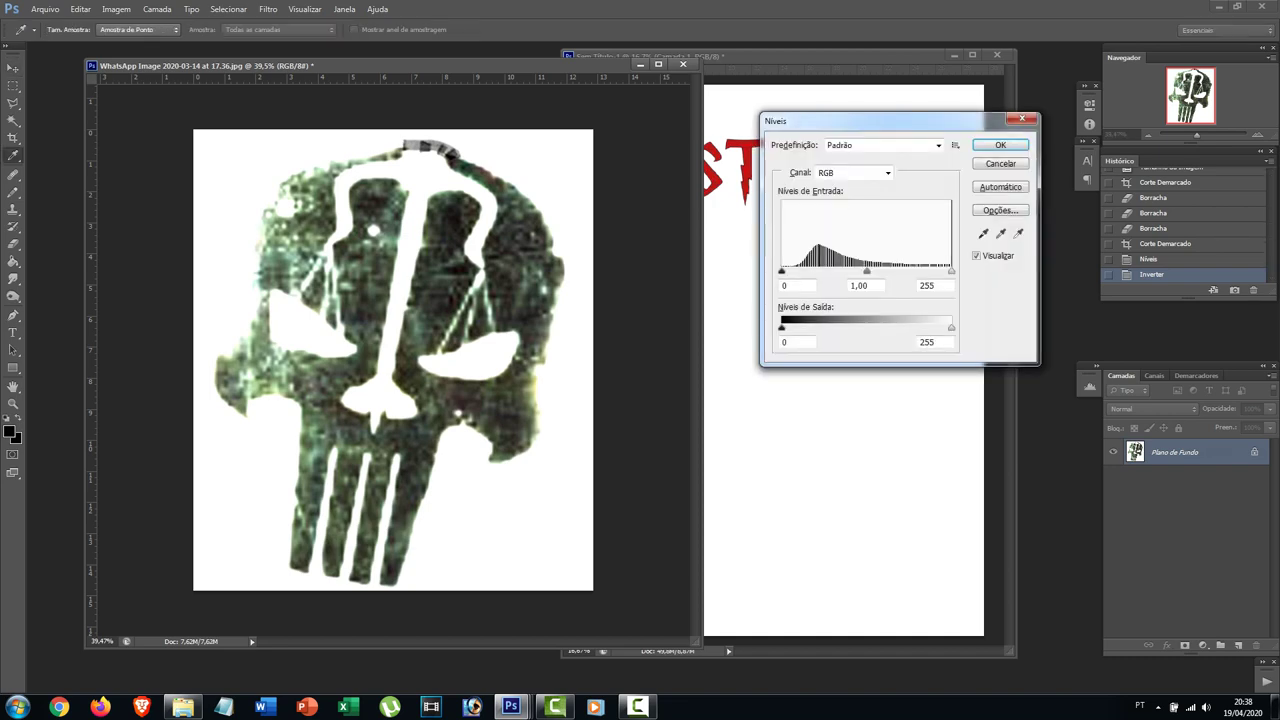
drag(782, 271, 855, 271)
mouse_move(951, 271)
mouse_down()
mouse_move(871, 271)
mouse_move(930, 271)
mouse_move(893, 271)
mouse_up()
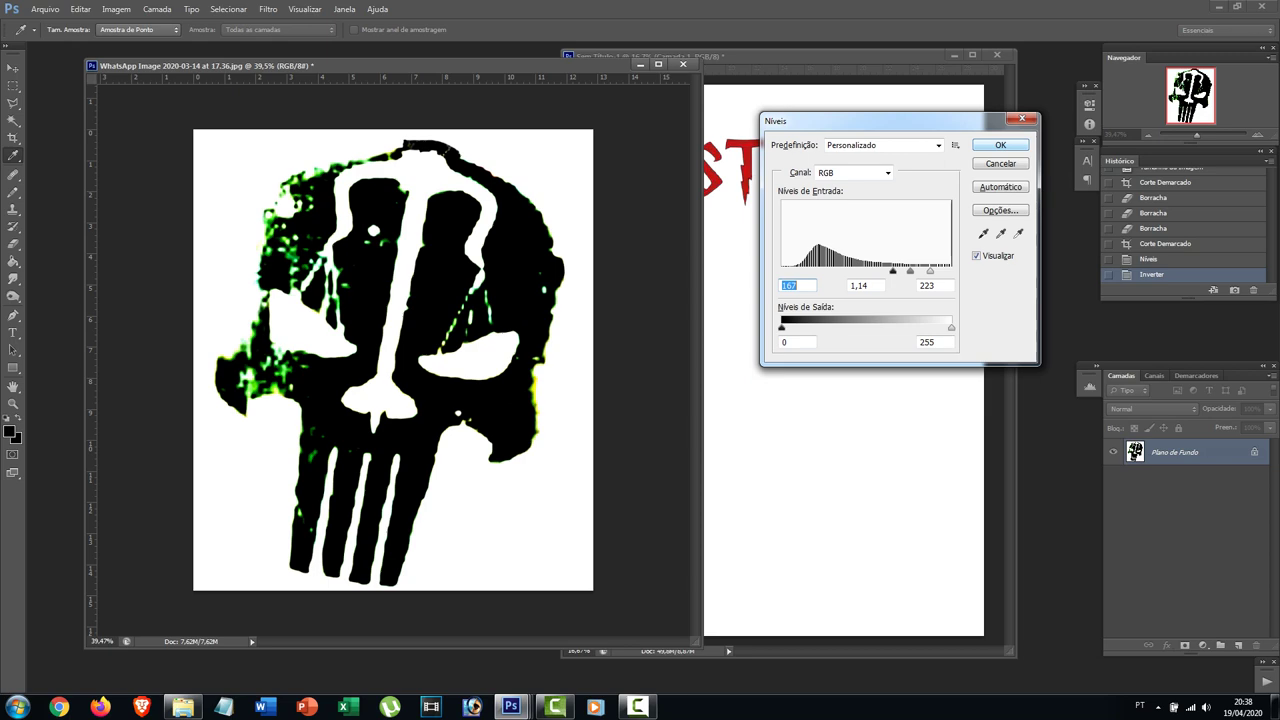
key(Return)
key(v)
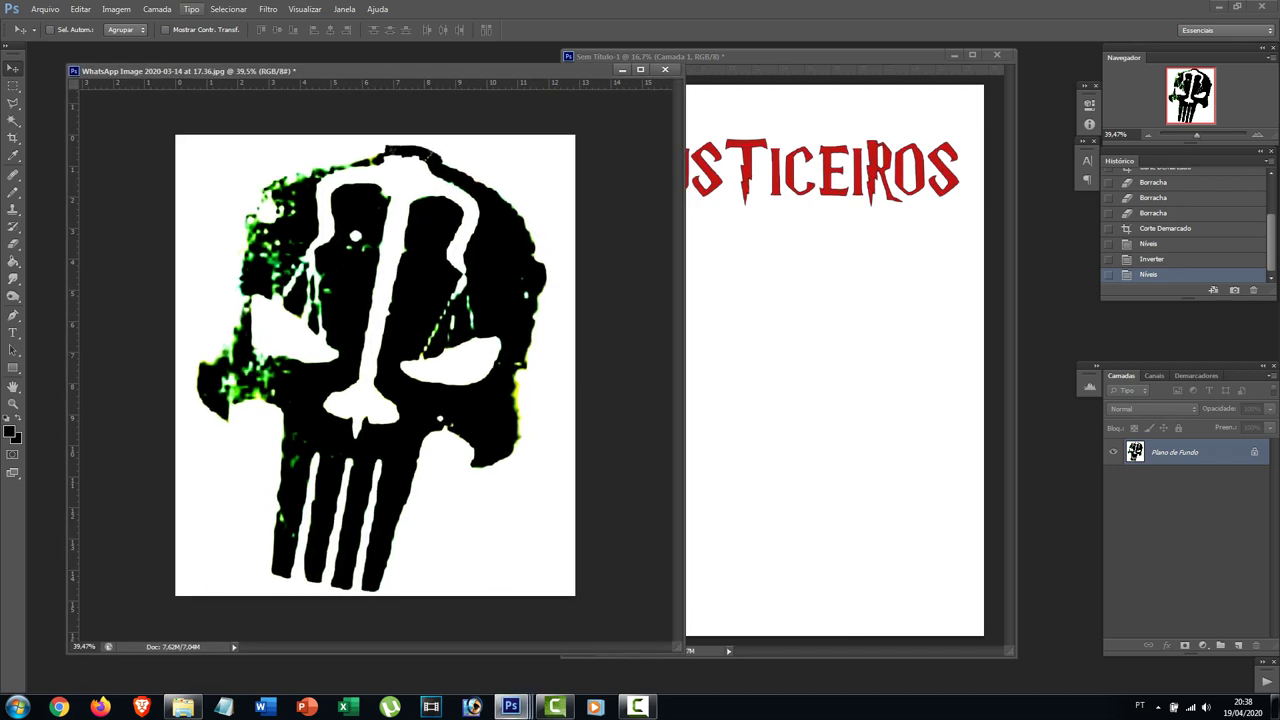
- Convert the skull image to grayscale, discarding its colour information
click(116, 9)
mouse_move(121, 23)
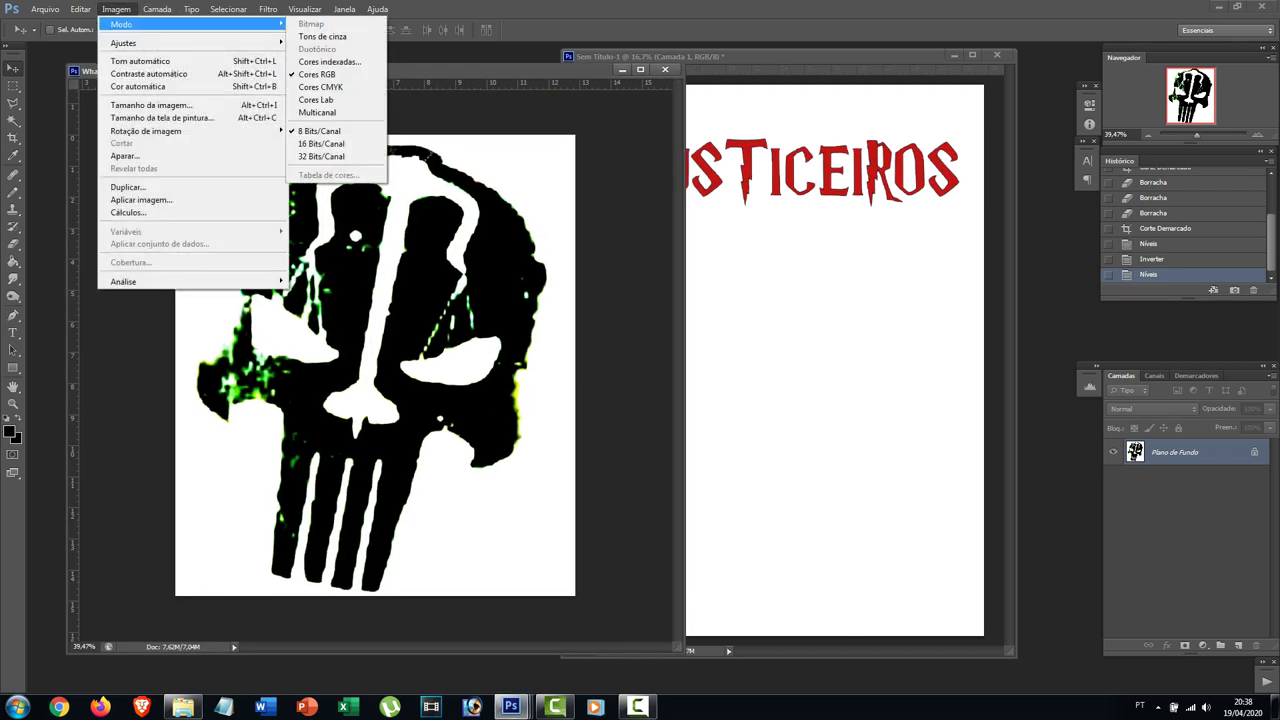
click(322, 36)
click(116, 9)
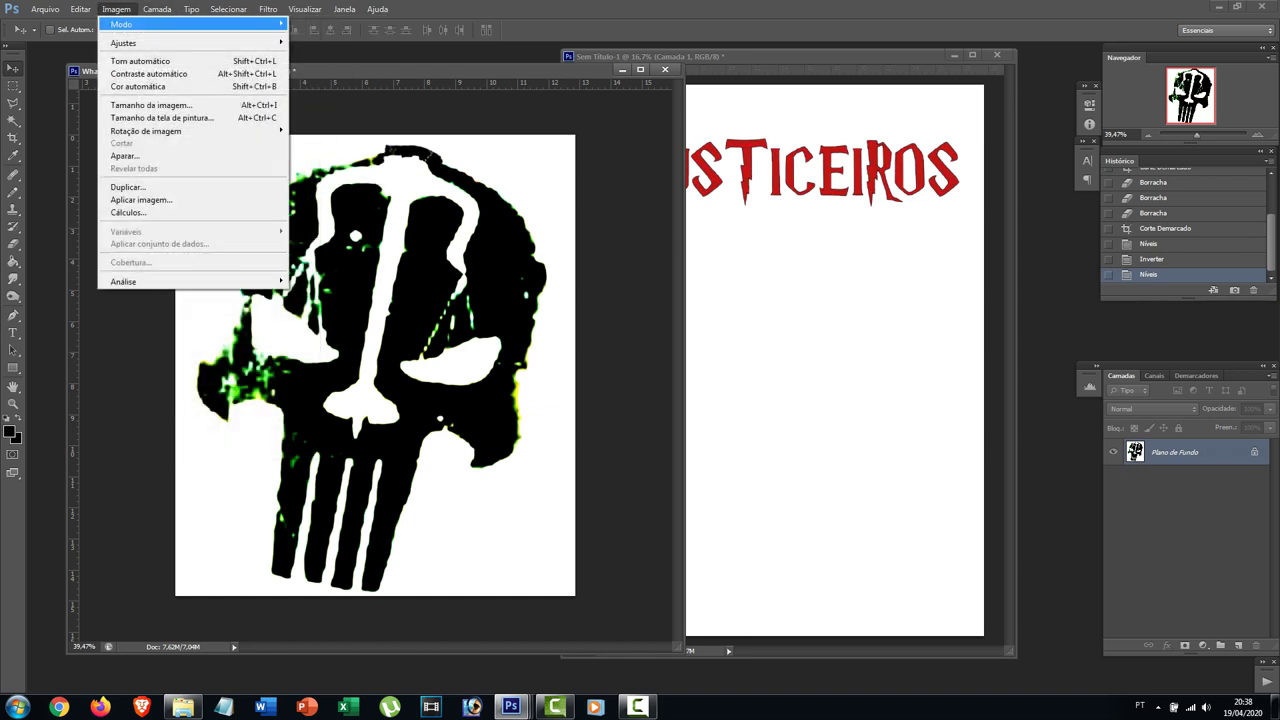
mouse_move(121, 23)
click(322, 36)
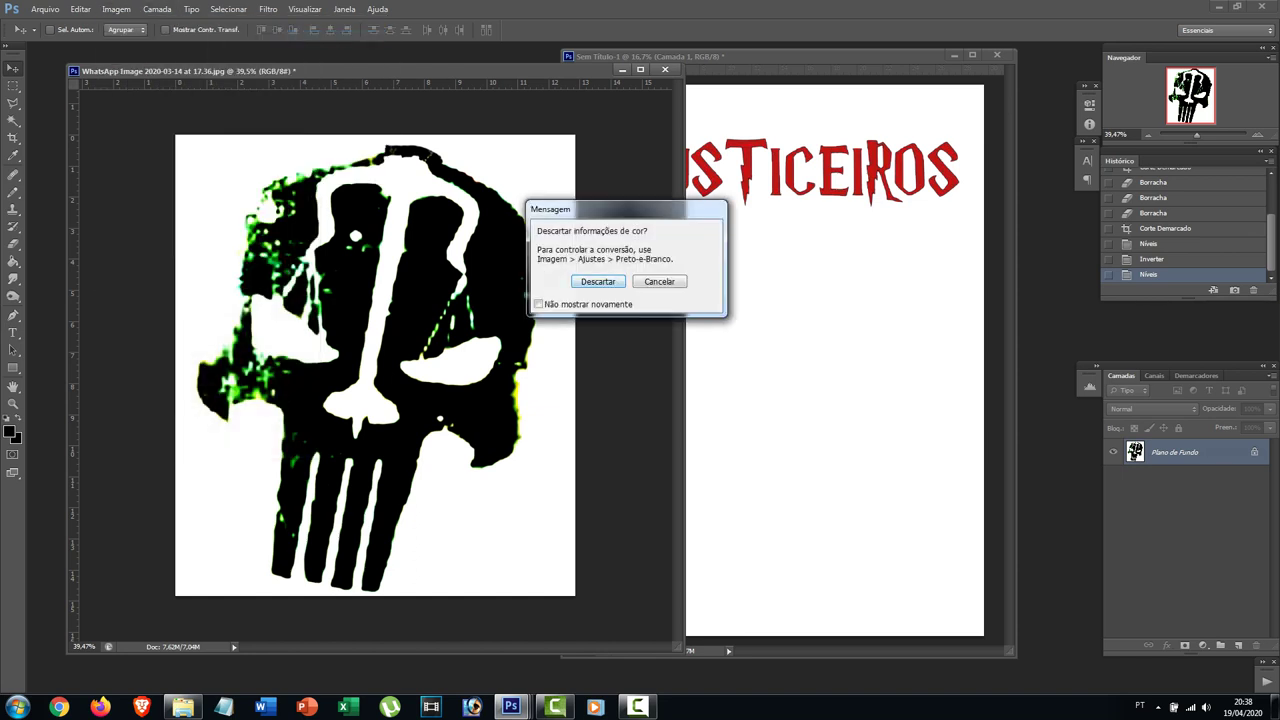
key(Return)
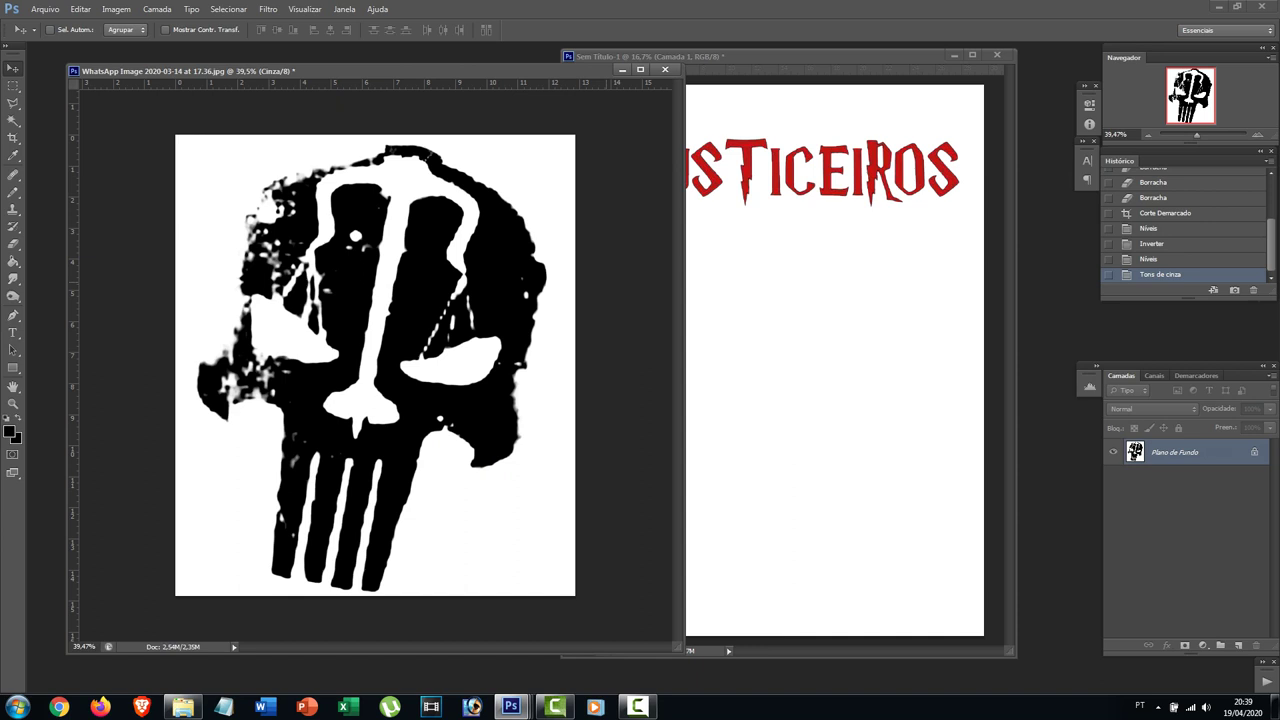
- Harden the grayscale skull's edges with Levels, setting the input values to 30, 0.37 and 216
key(ctrl+l)
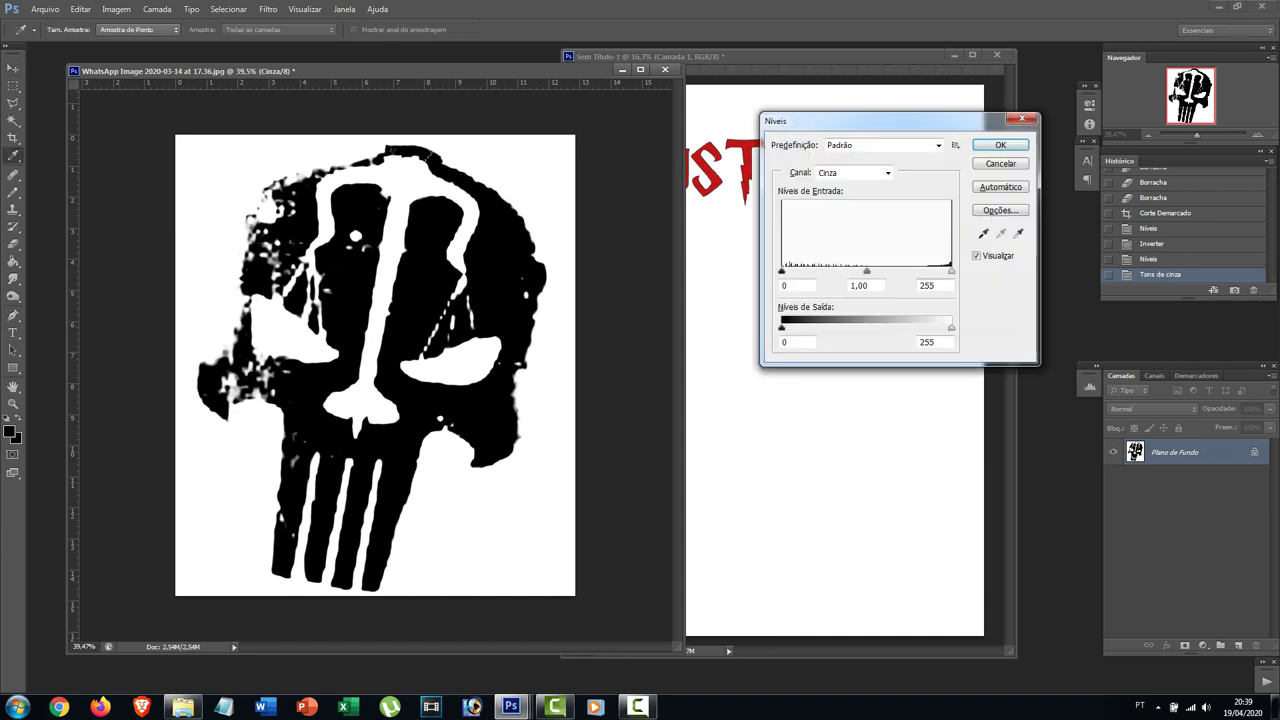
drag(951, 271, 925, 271)
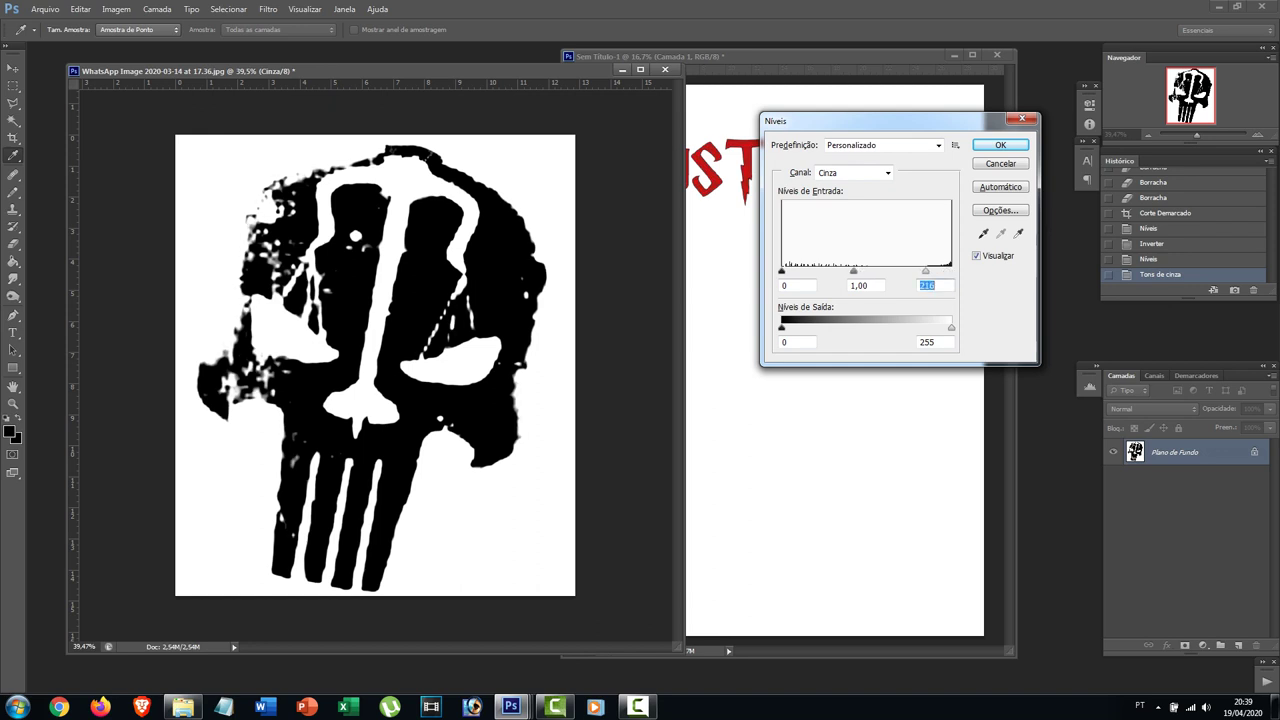
drag(782, 271, 897, 271)
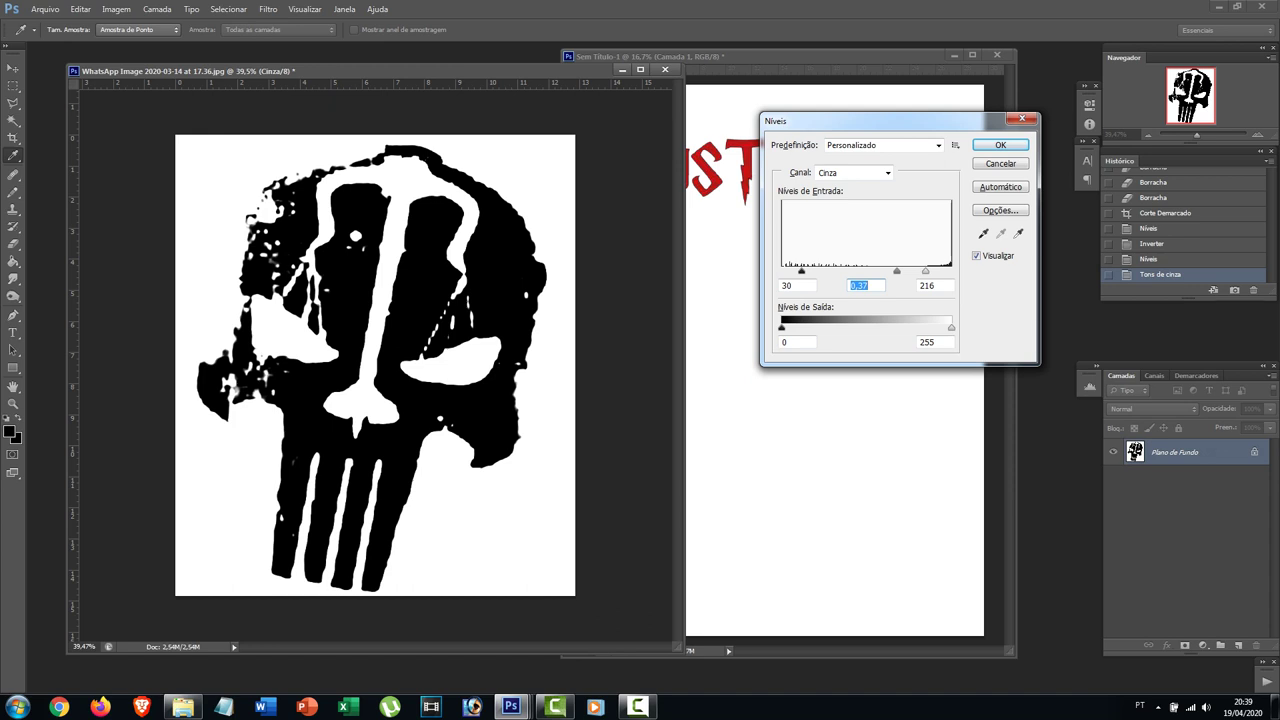
drag(880, 121, 722, 127)
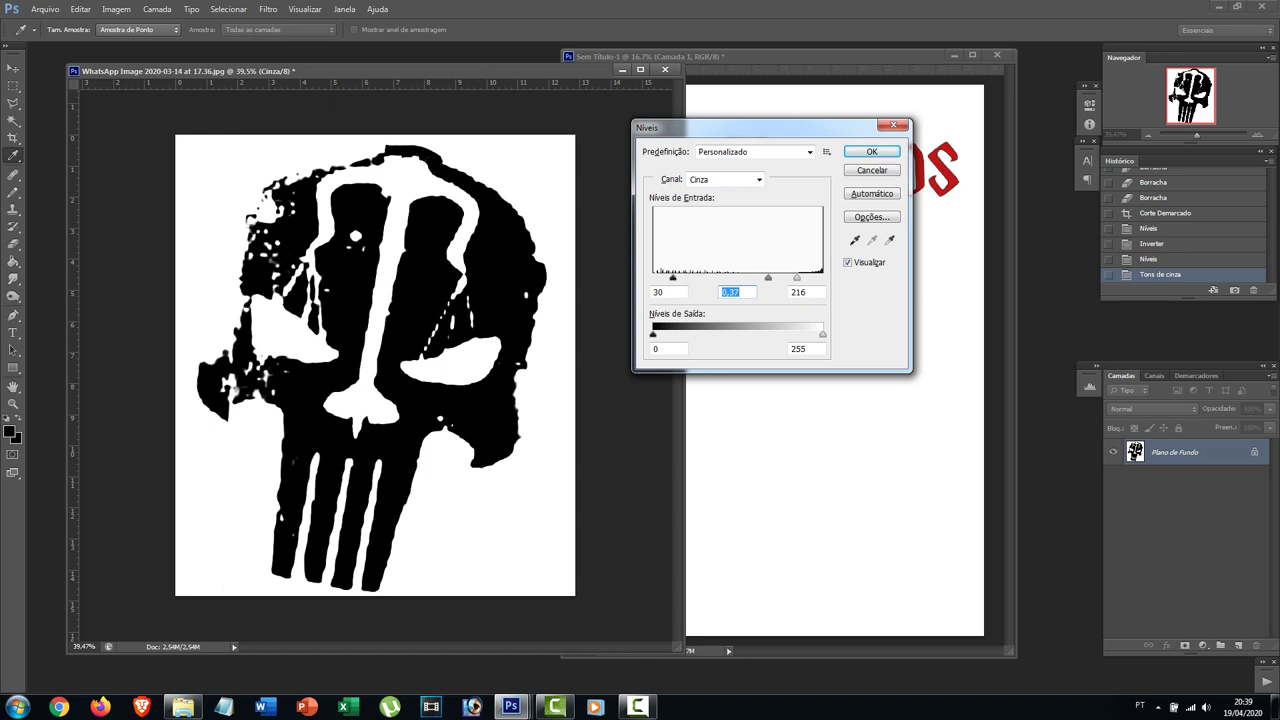
click(872, 152)
drag(450, 71, 481, 64)
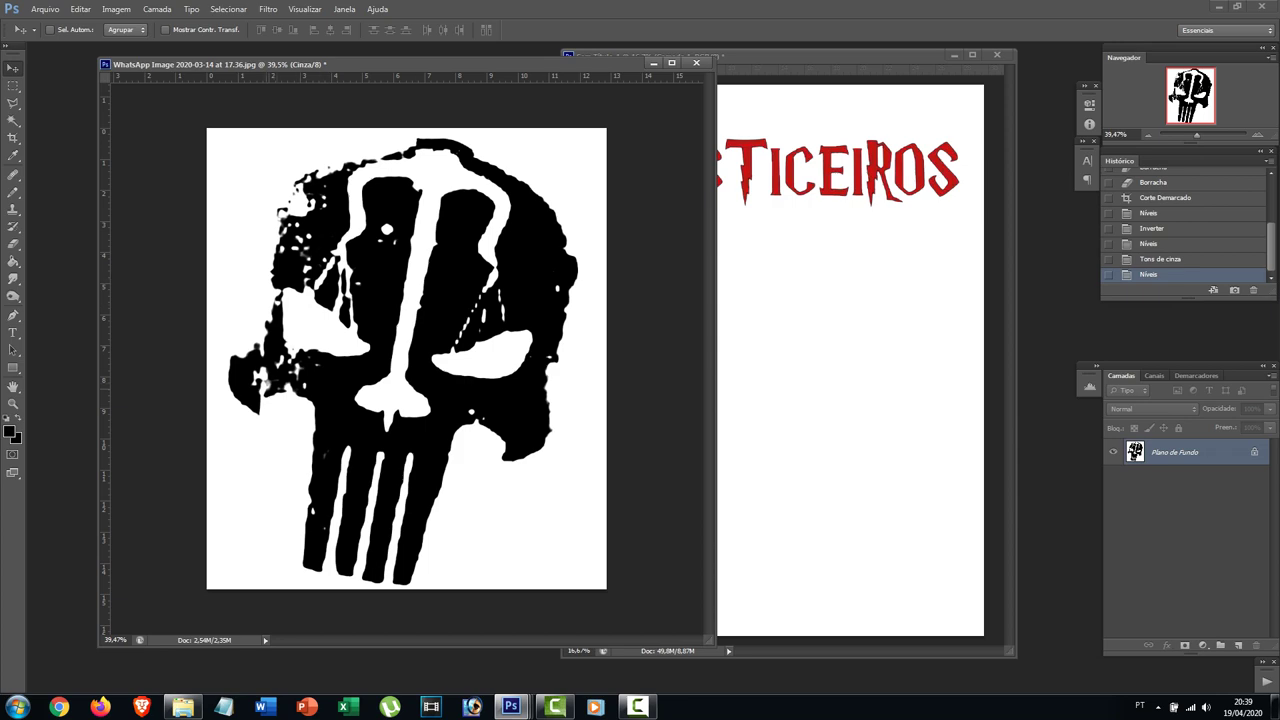
- Examine the black-and-white skull up close, checking its edges, speckles and scale details, and view it whole again
scroll(340, 385, up, 10)
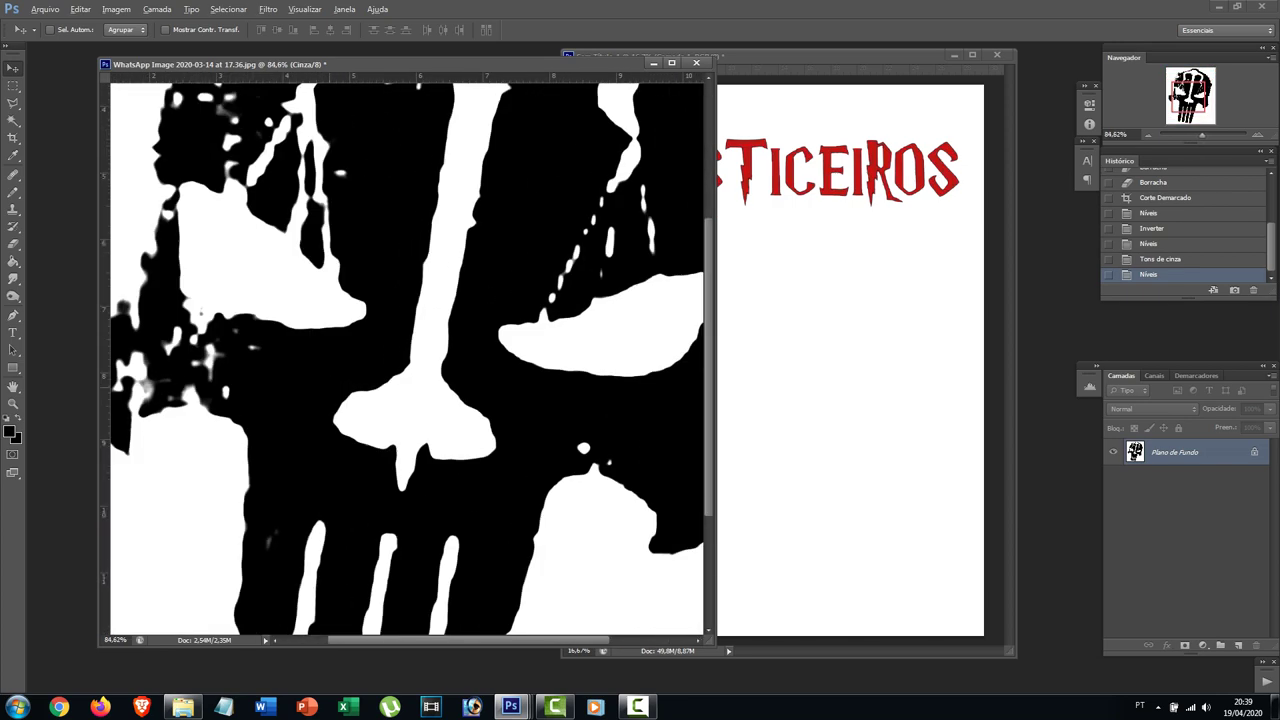
click(405, 320)
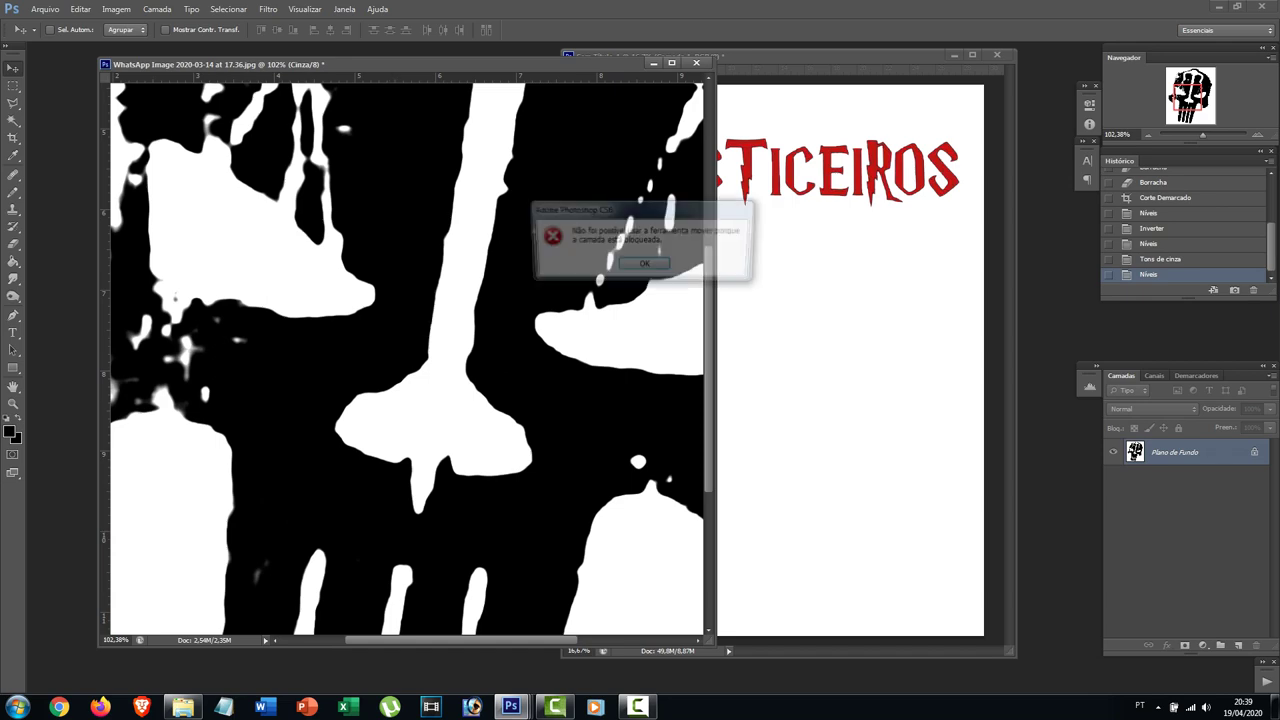
key(Return)
drag(405, 320, 430, 588)
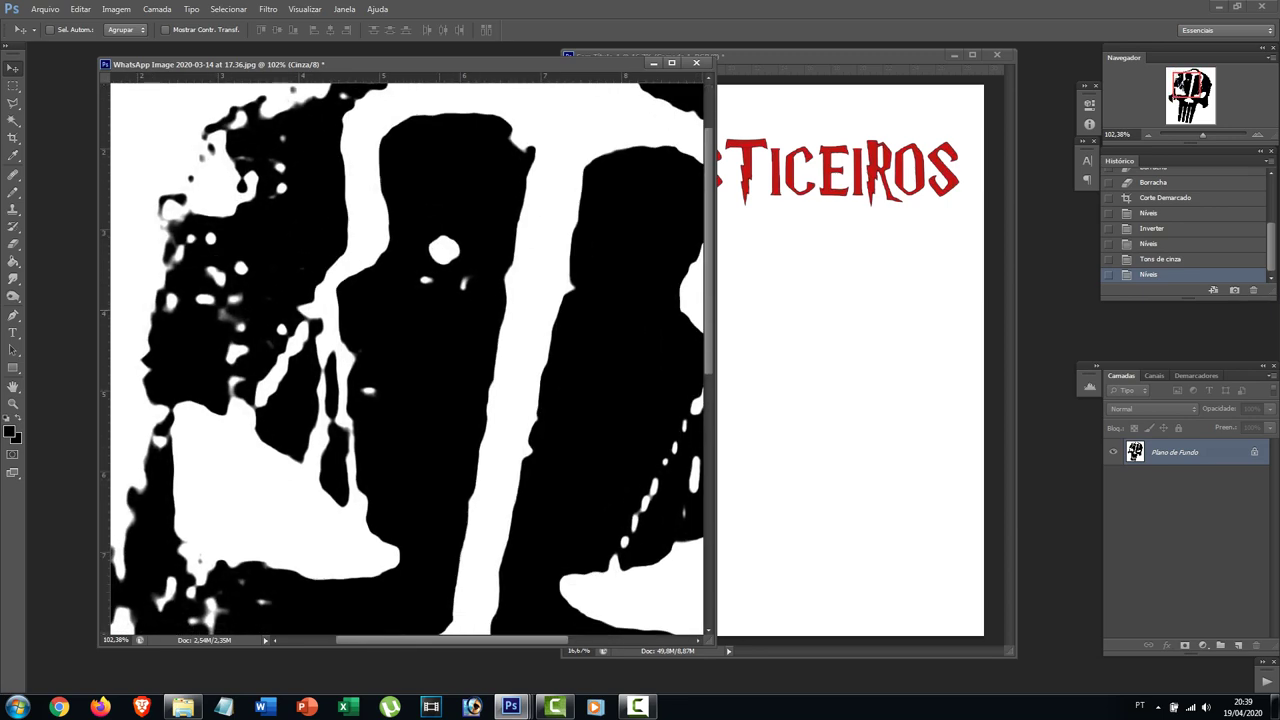
drag(450, 380, 474, 351)
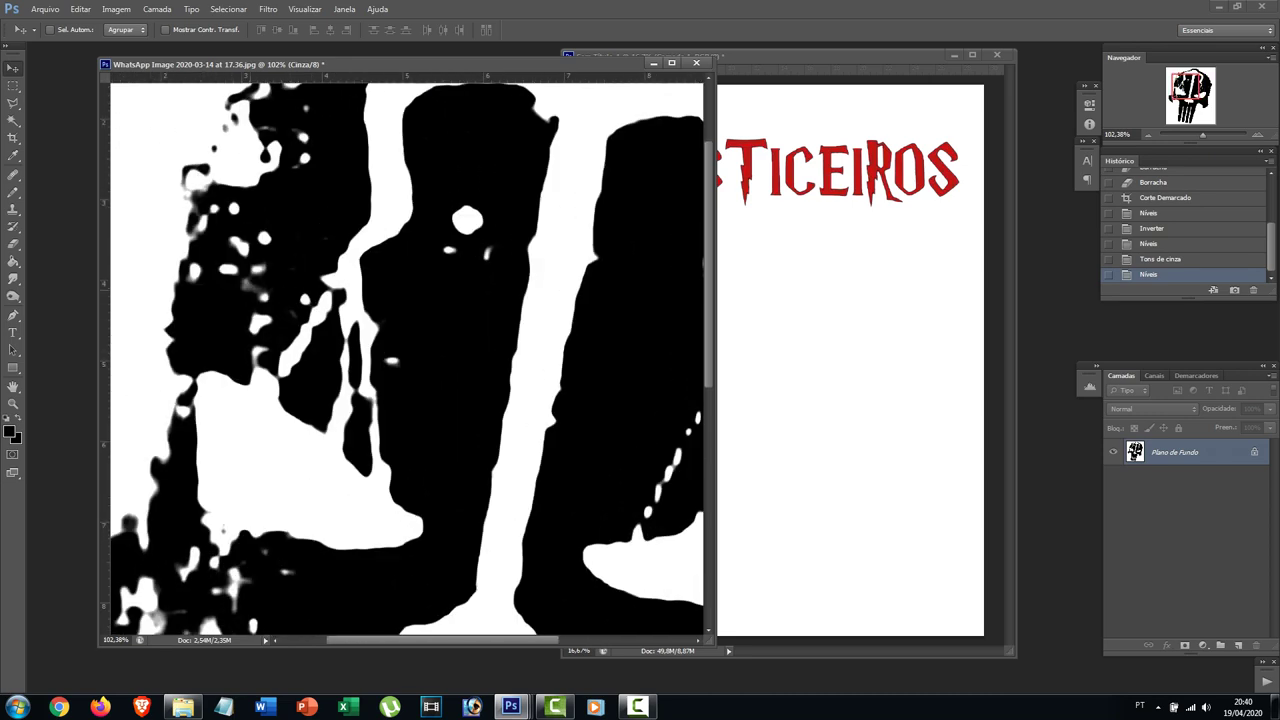
key(ctrl+0)
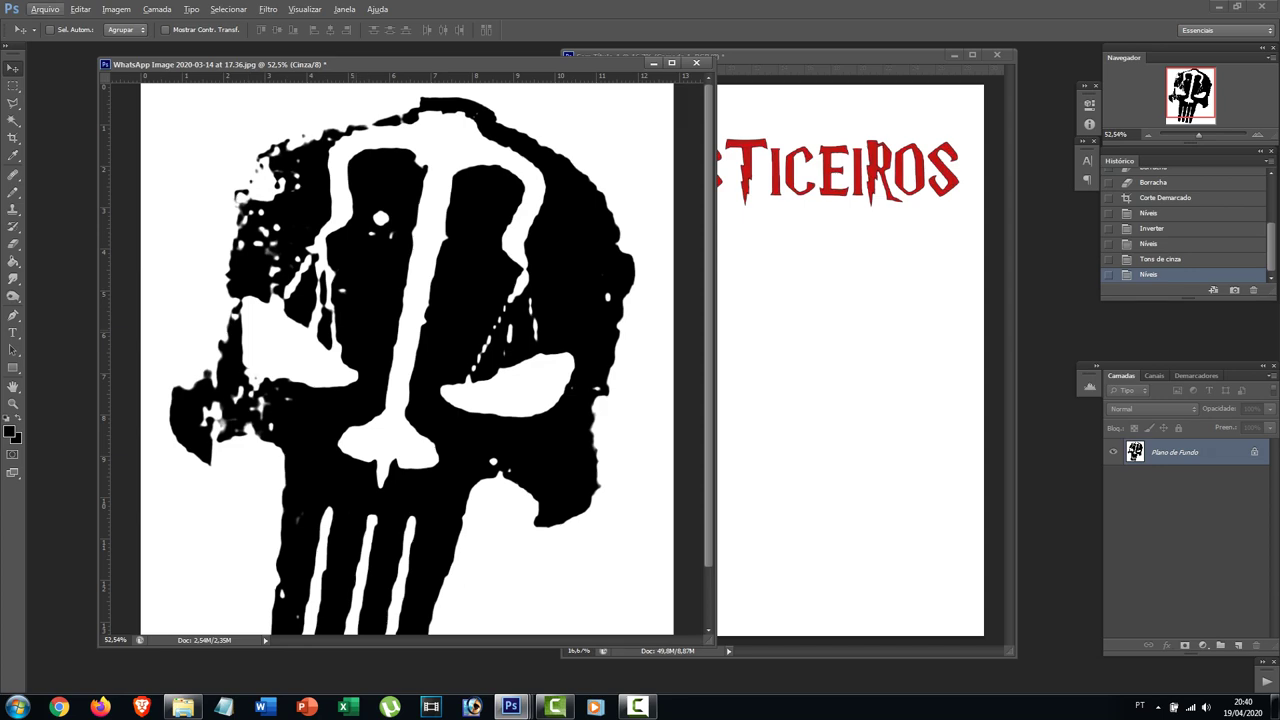
scroll(407, 359, down, 3)
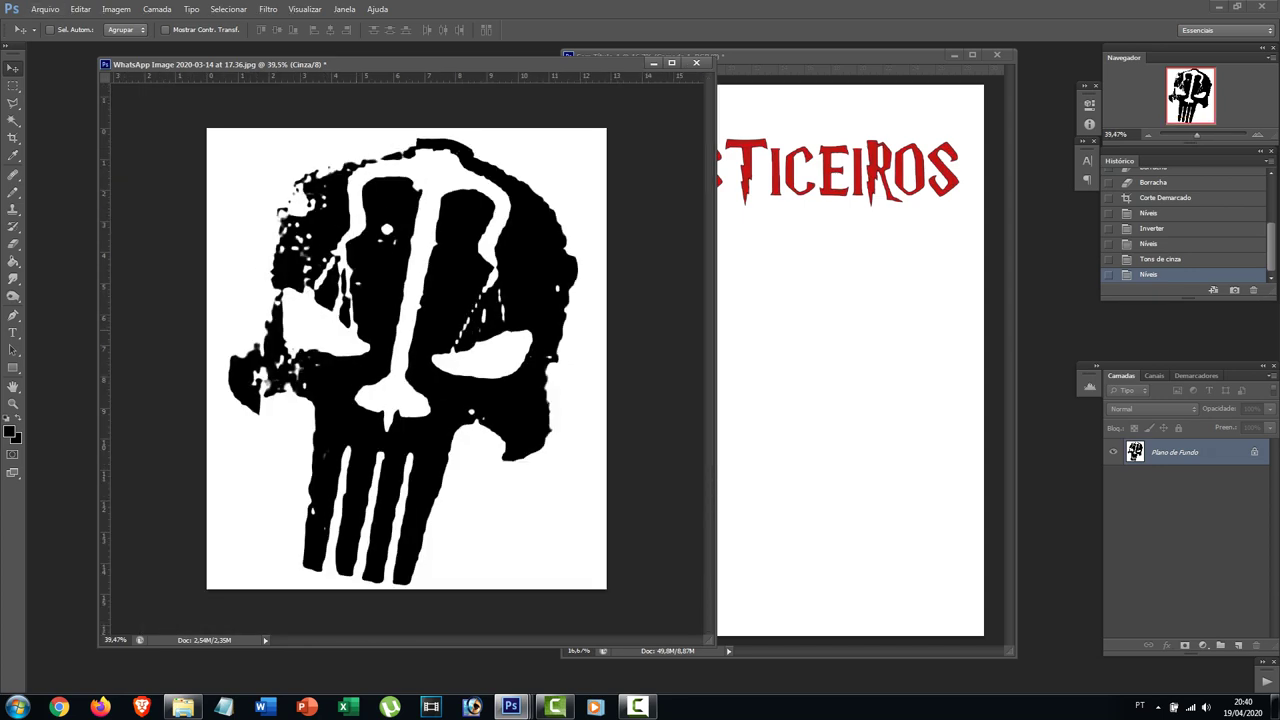
scroll(407, 359, up, 1)
drag(465, 65, 430, 72)
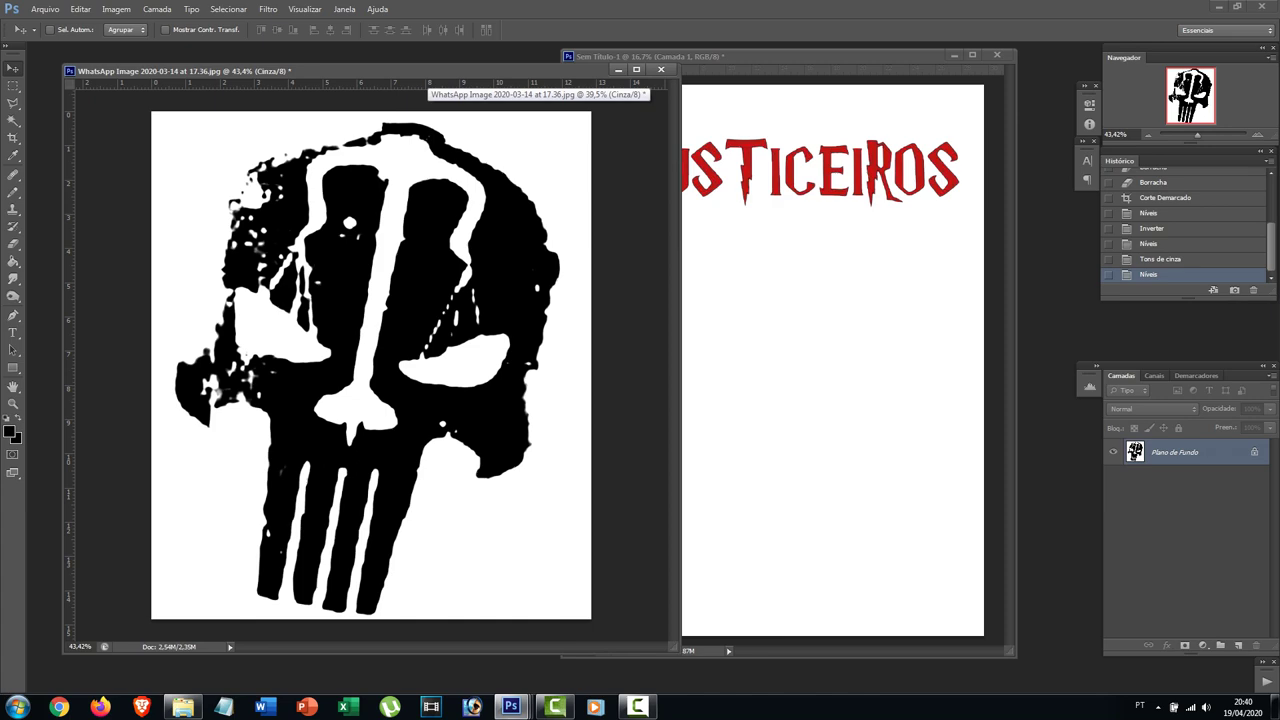
drag(430, 72, 406, 71)
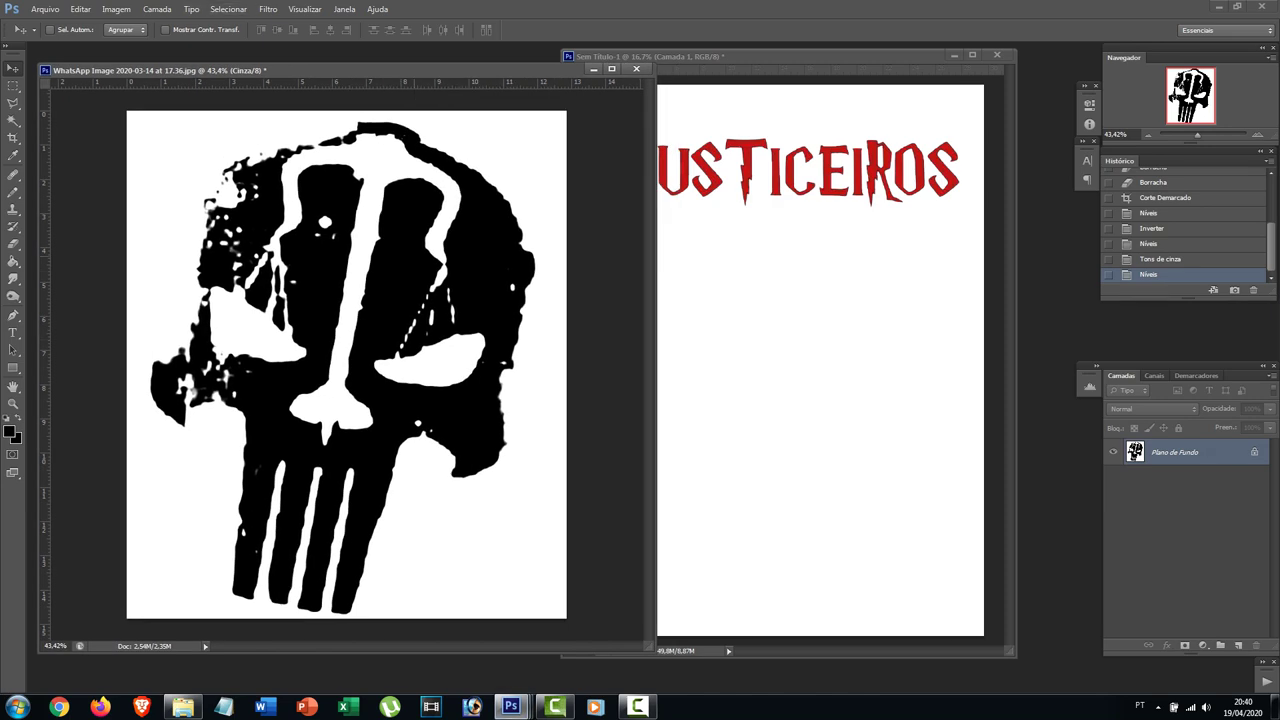
- Convert the skull to a 300 pixels/inch bitmap using a halftone screen at 45 lines/inch, 25 degrees, with an ellipse shape
click(116, 9)
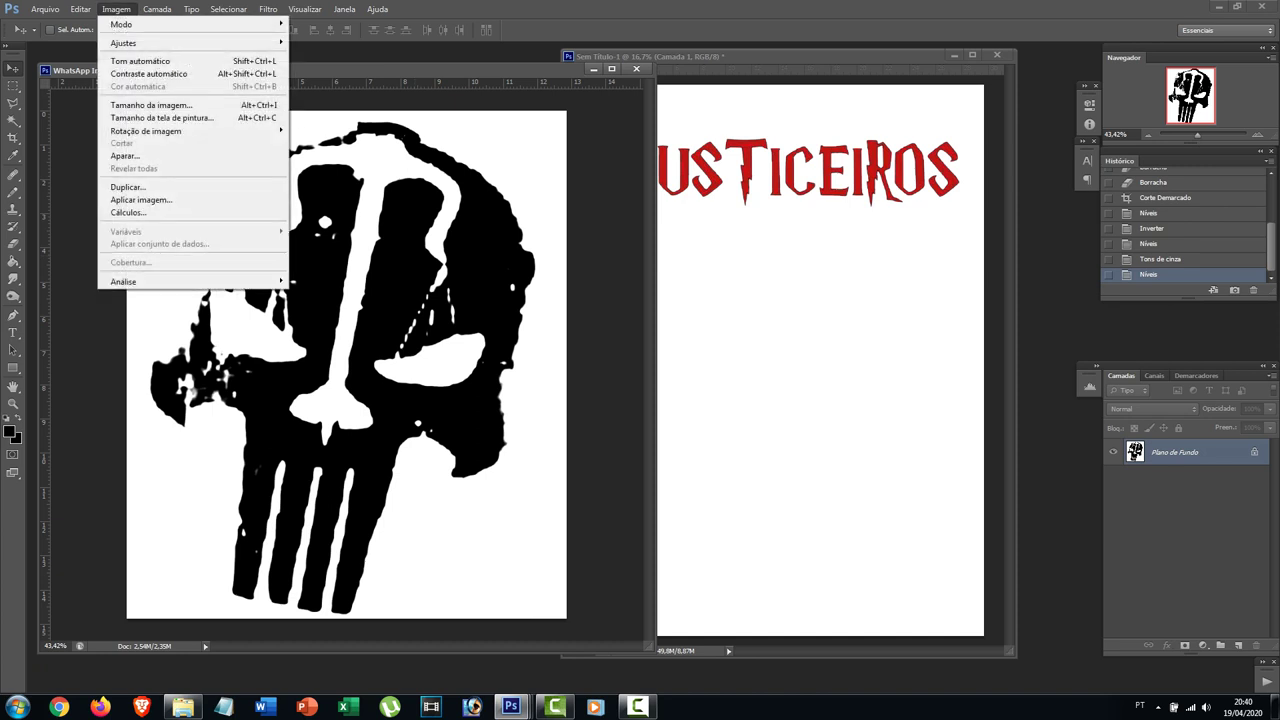
mouse_move(125, 24)
click(315, 24)
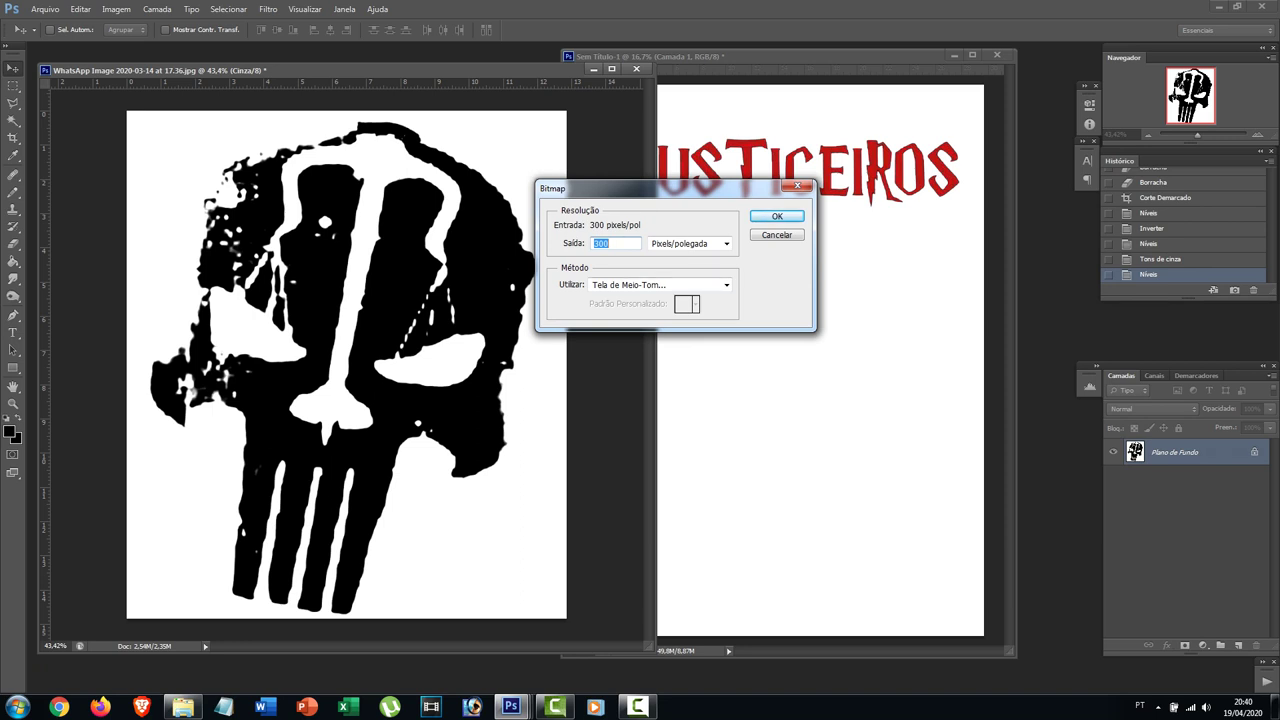
key(Return)
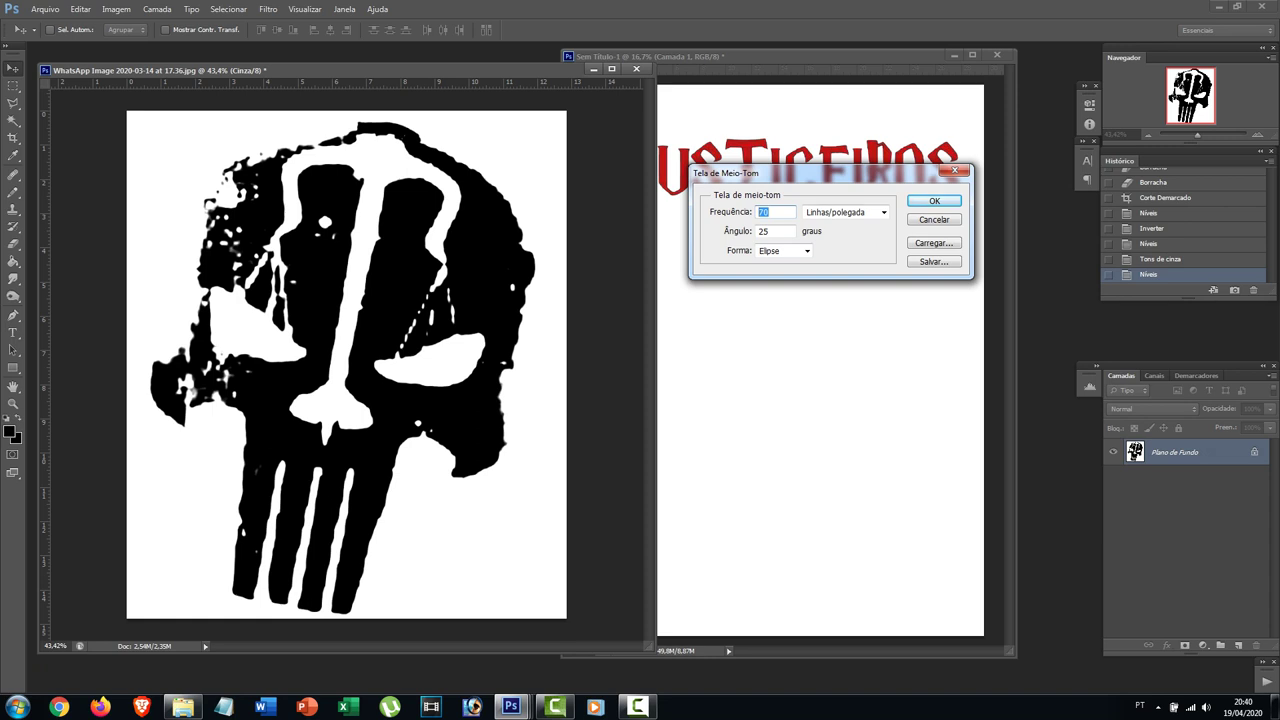
text(45)
key(Return)
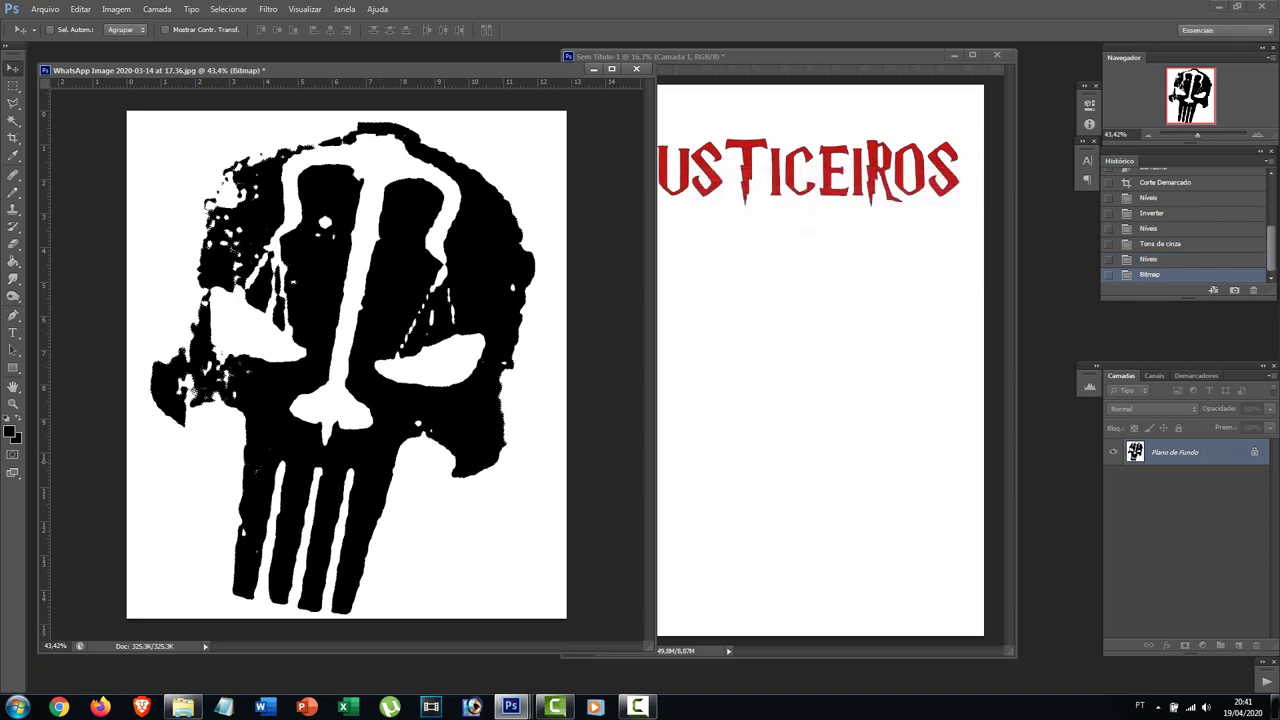
- Inspect the halftone skull bitmap up close along its edges, speckled forehead, eye and jaw, and return to the whole image
scroll(432, 488, up, 7)
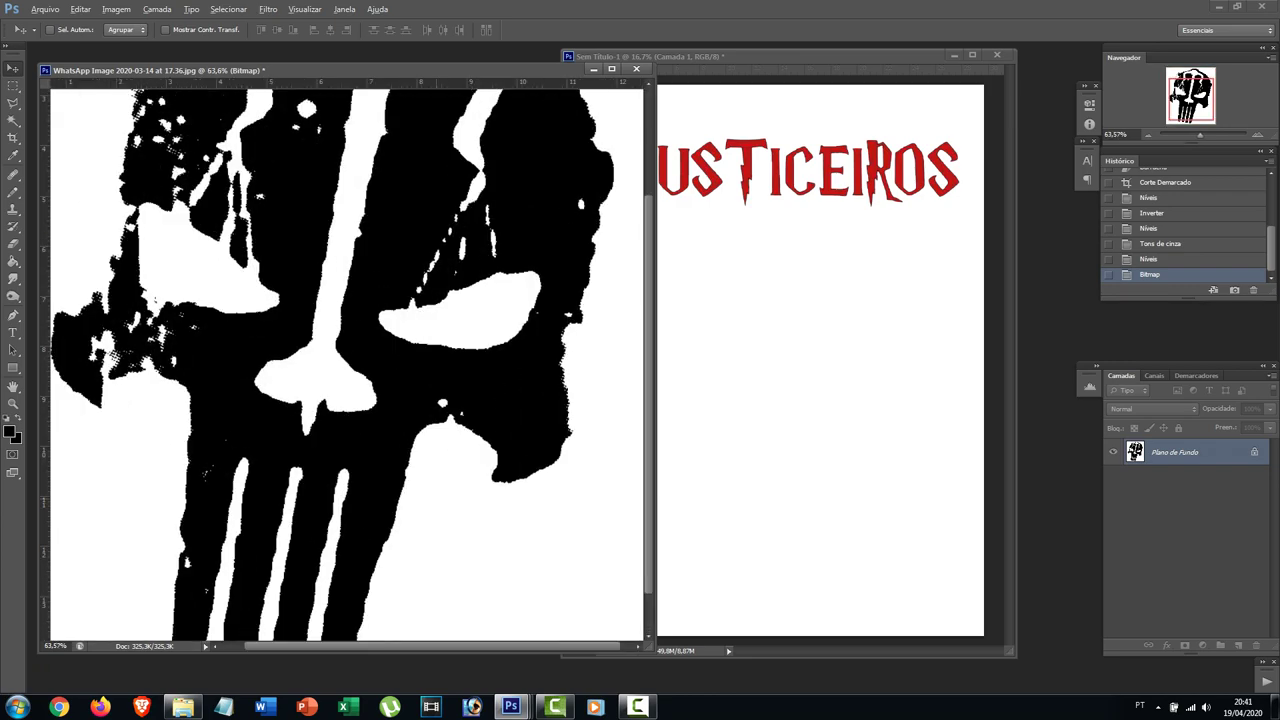
drag(432, 488, 153, 636)
drag(150, 220, 756, 567)
drag(266, 365, 443, 419)
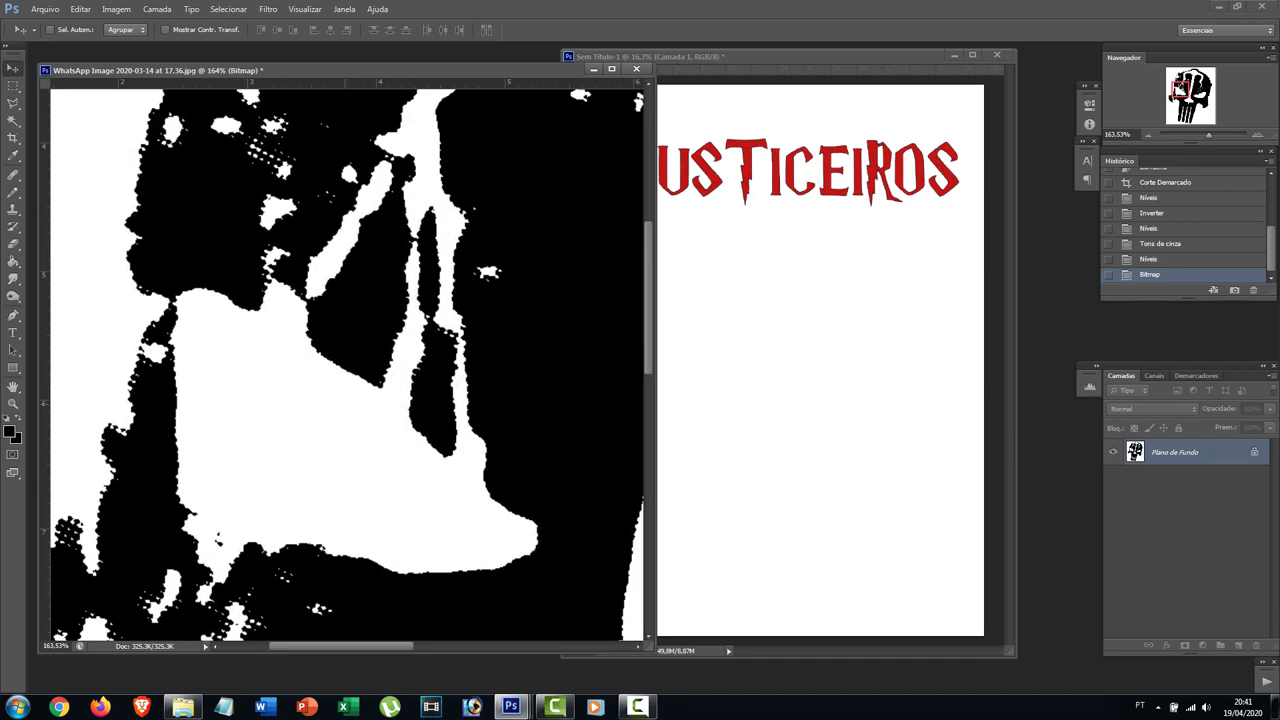
drag(296, 303, 376, 409)
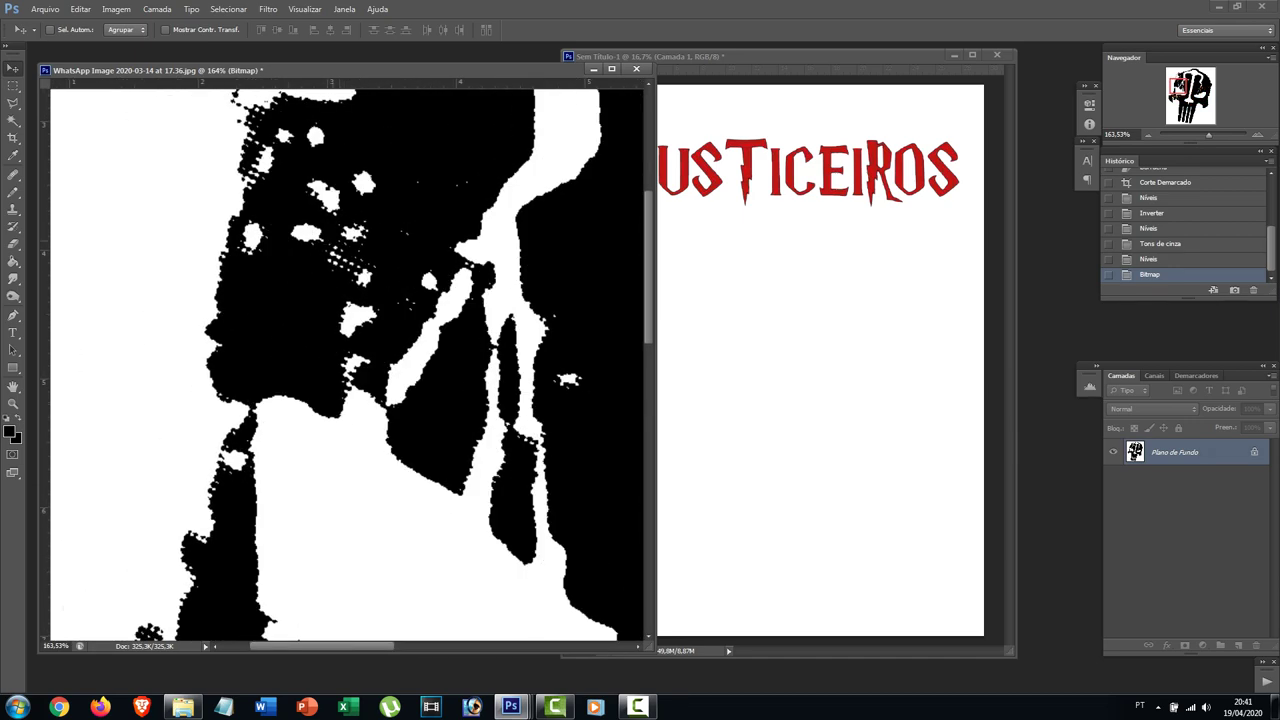
drag(310, 320, 382, 459)
drag(462, 224, 417, 410)
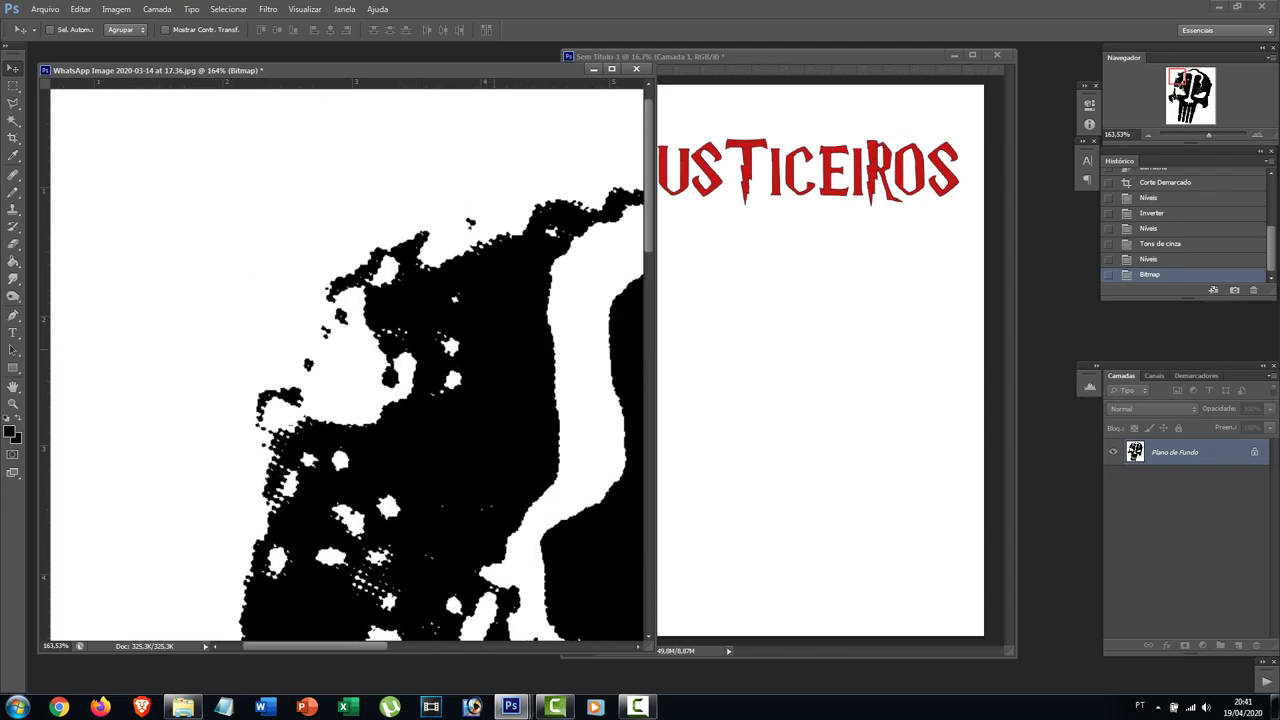
drag(494, 349, 375, 250)
drag(350, 450, 327, 305)
drag(300, 520, 446, 170)
drag(364, 427, 306, 301)
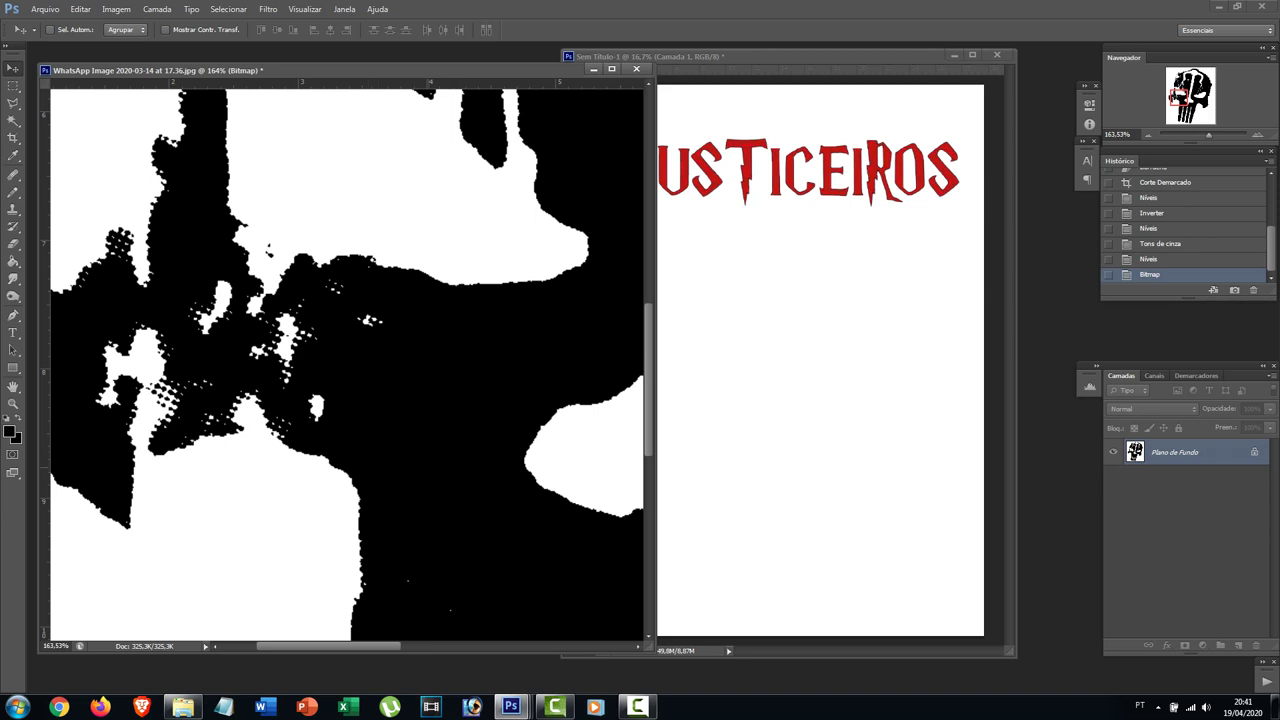
drag(452, 478, 367, 368)
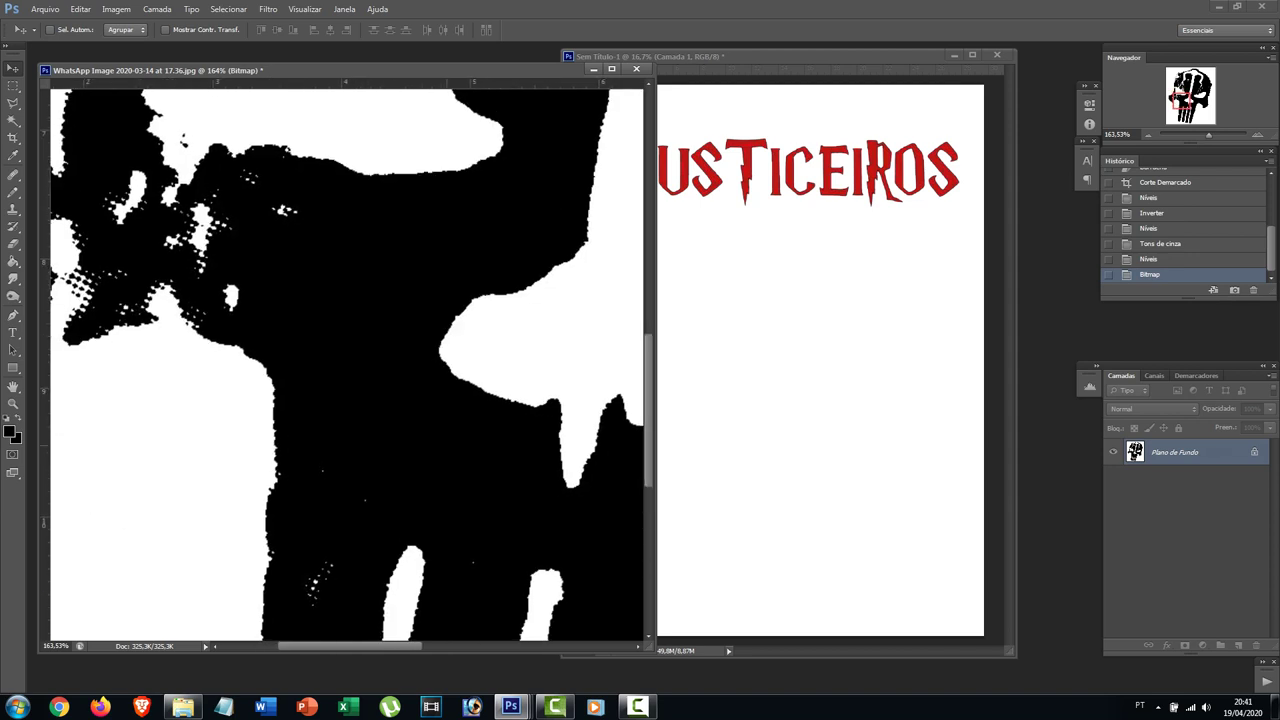
key(alt)
scroll(380, 400, down, 12)
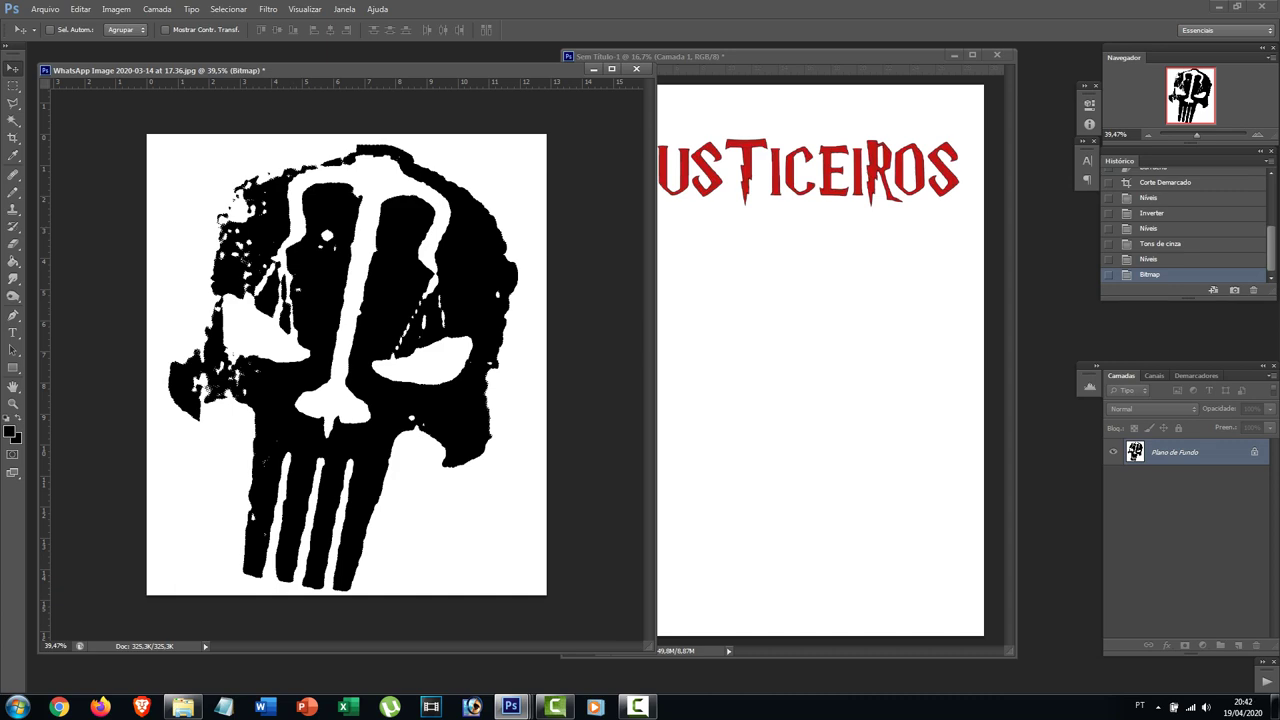
- Try to bring the bitmap skull into the A3 document with the lettering
drag(350, 70, 347, 67)
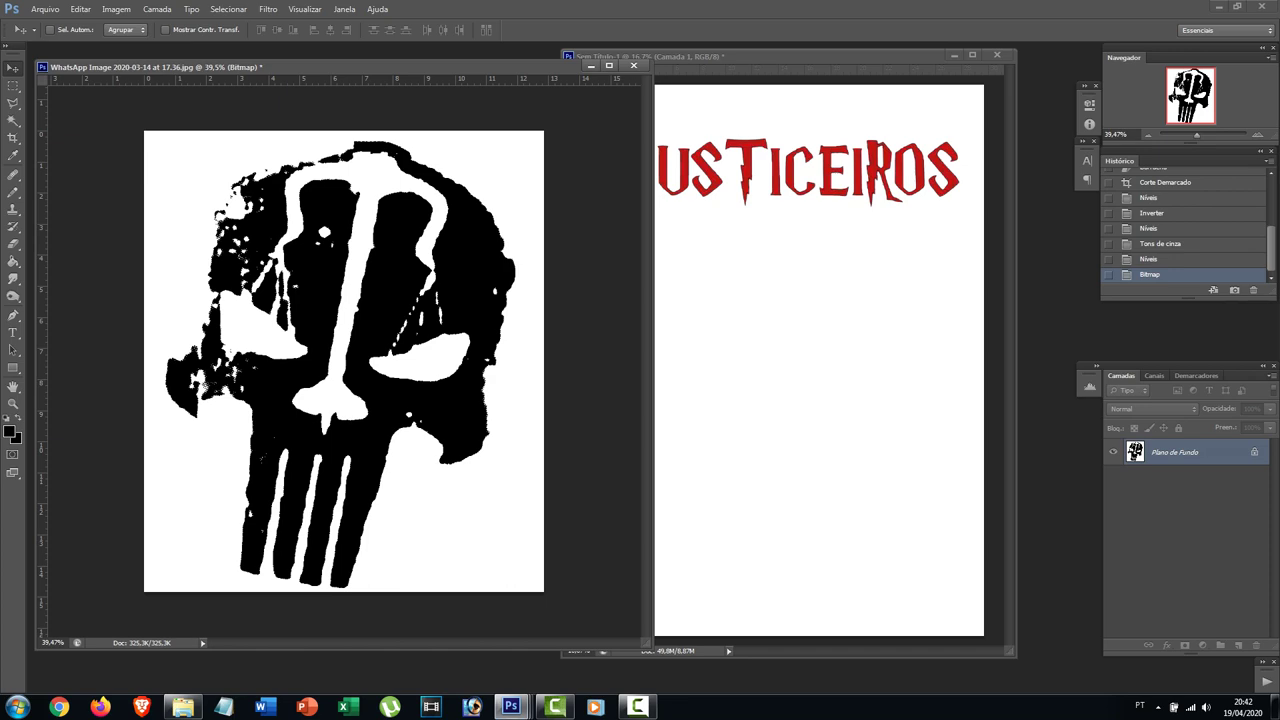
drag(345, 320, 800, 390)
drag(347, 67, 396, 77)
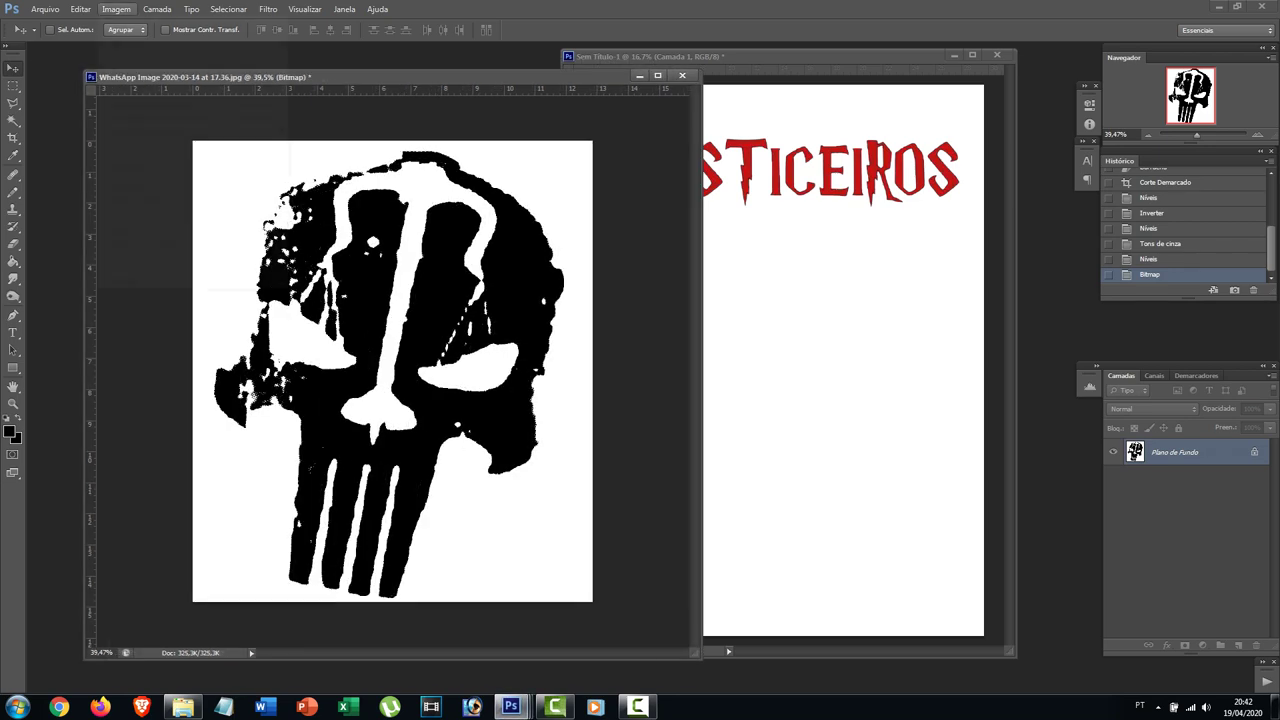
- Convert the skull bitmap back to grayscale, keeping the offered size ratio
click(116, 9)
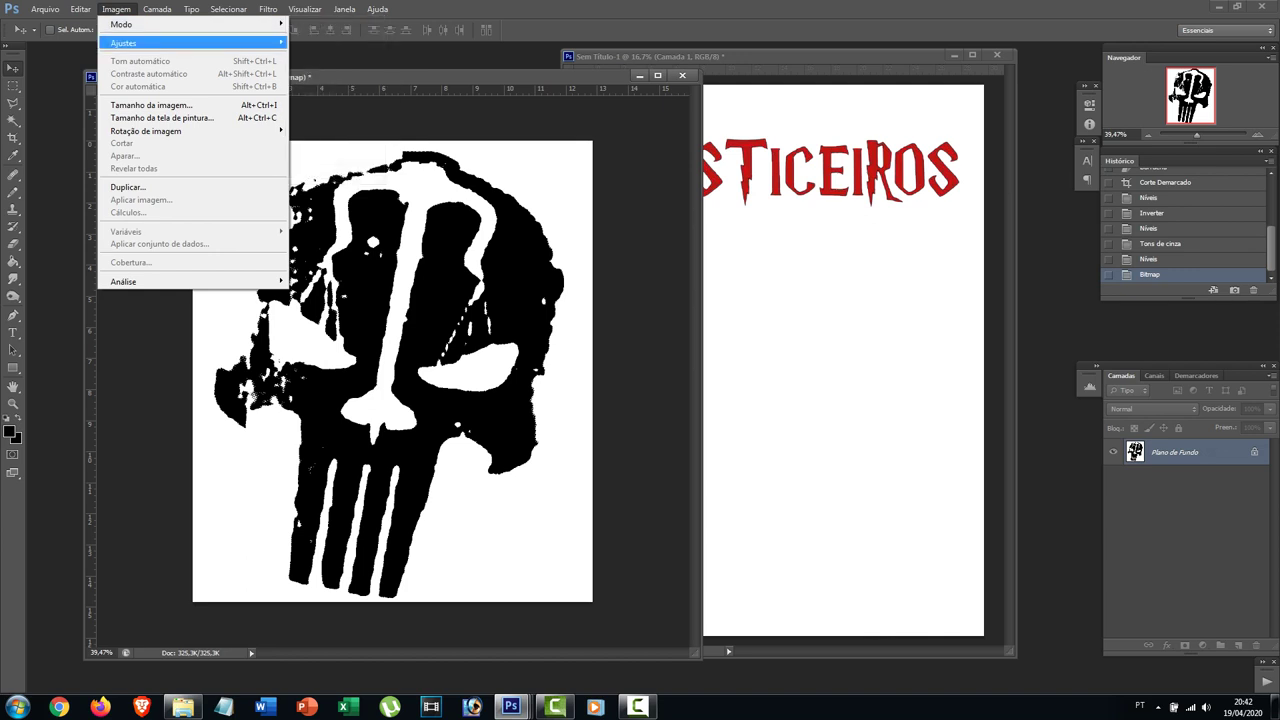
mouse_move(160, 24)
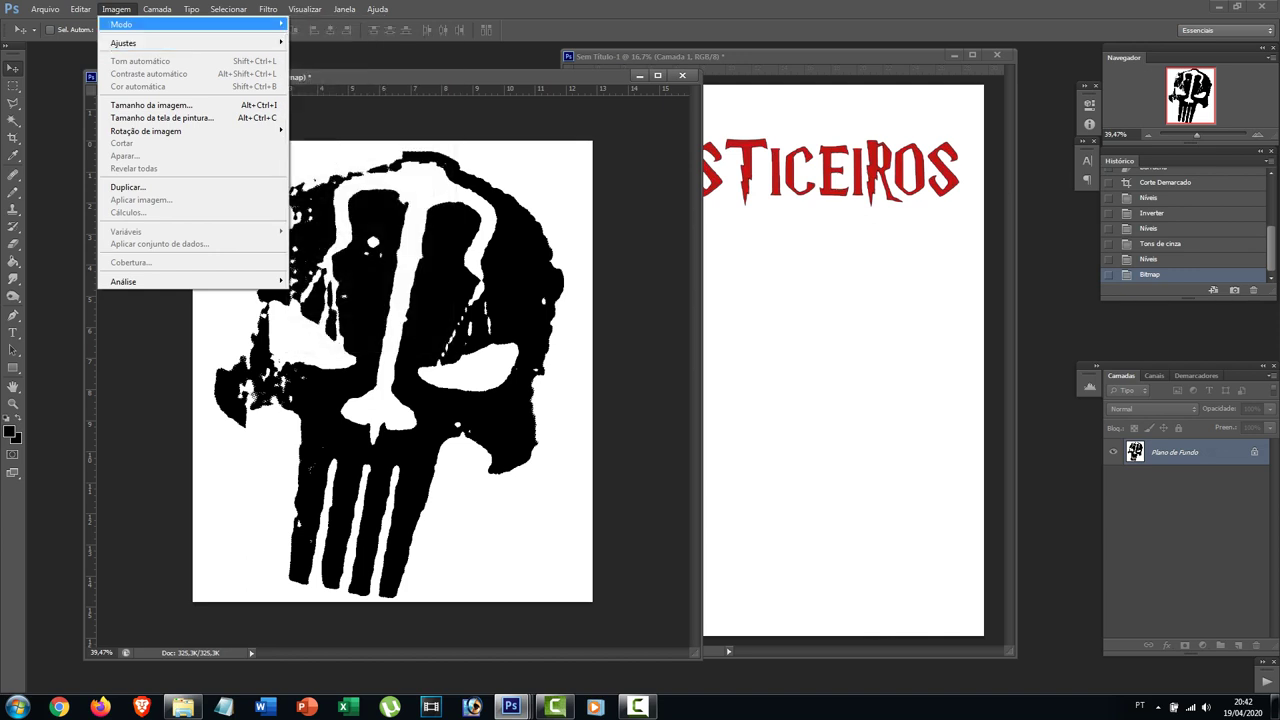
click(326, 37)
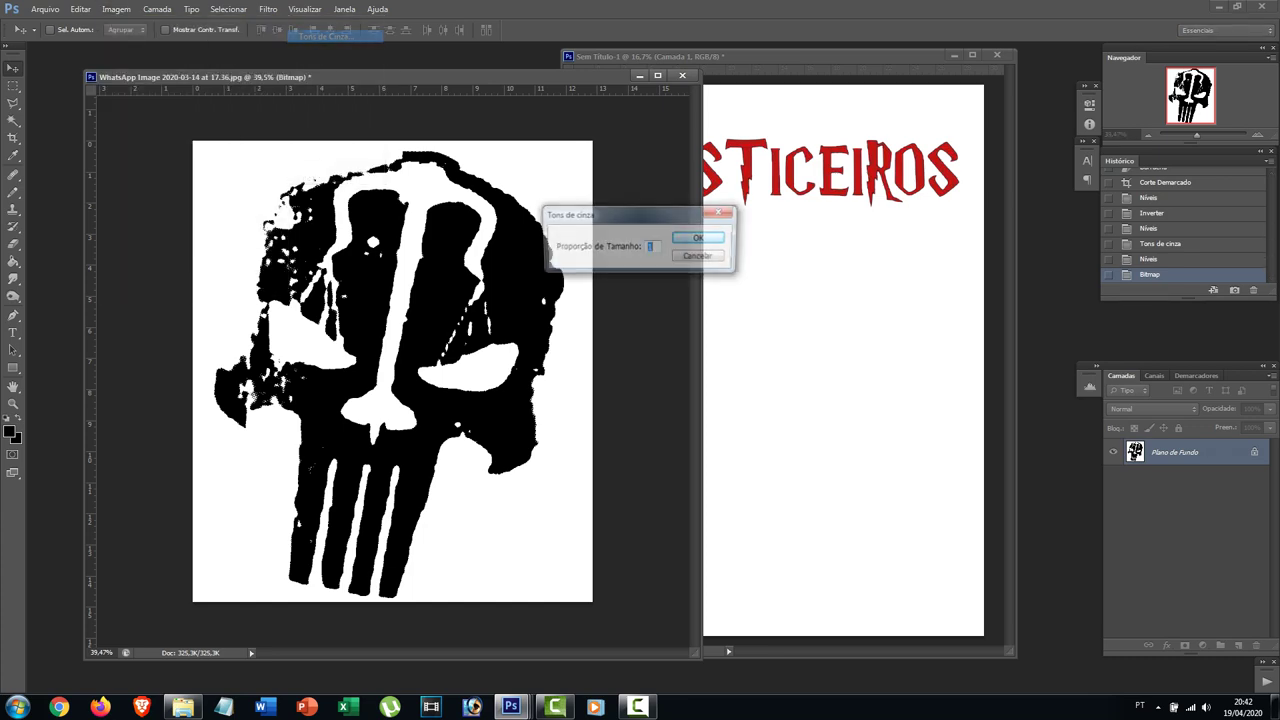
key(Return)
- Copy the skull into the A3 document, scale it to about 195%, and centre it beneath the JUSTICEIROS lettering
drag(506, 272, 809, 363)
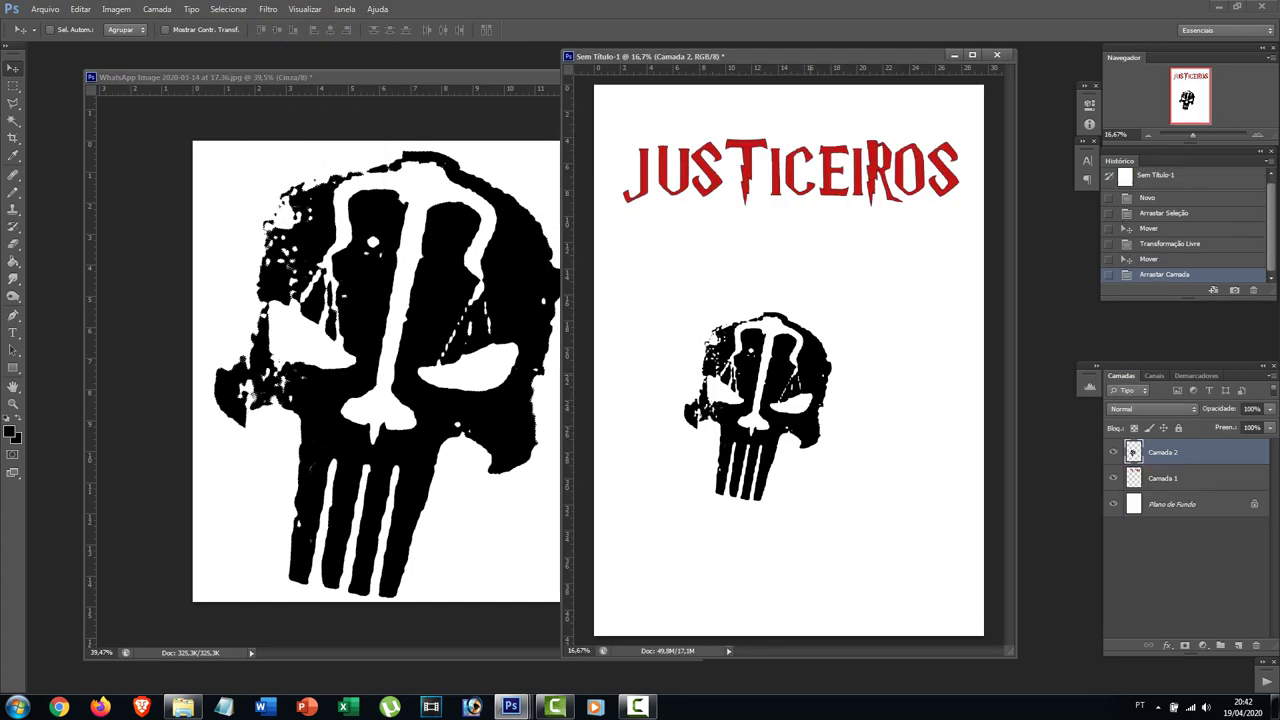
key(ctrl+t)
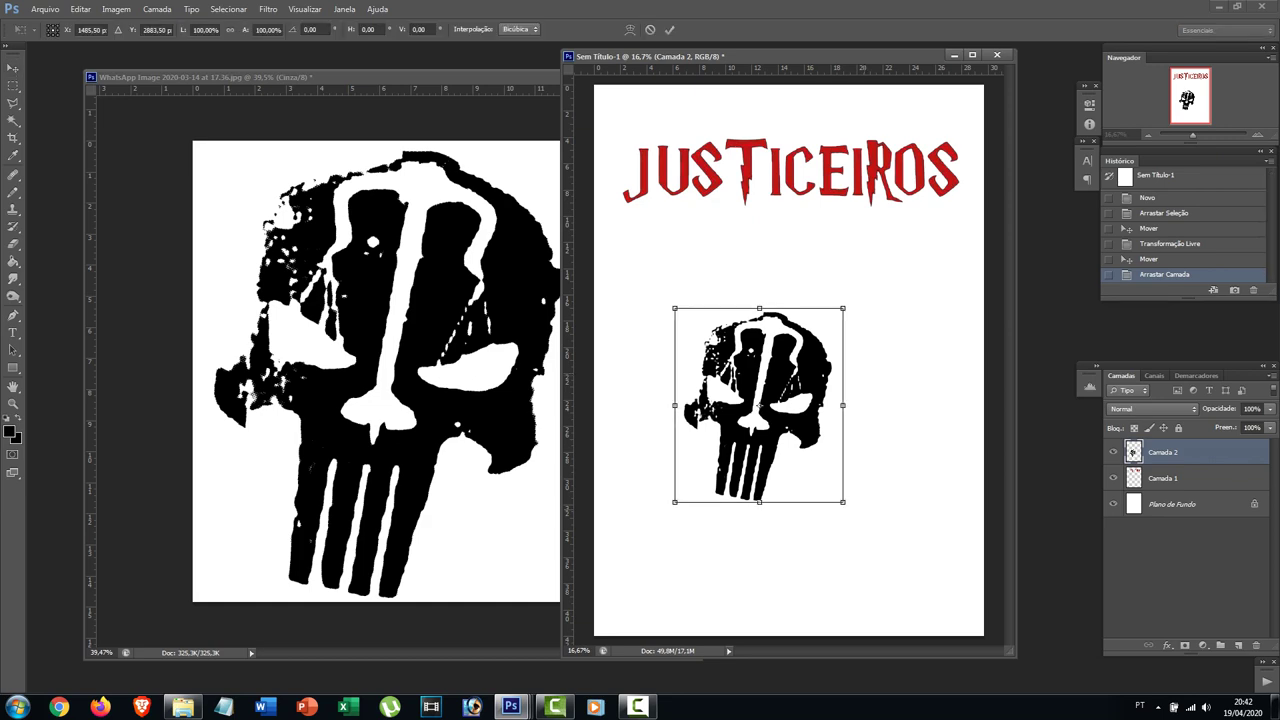
drag(843, 502, 941, 615)
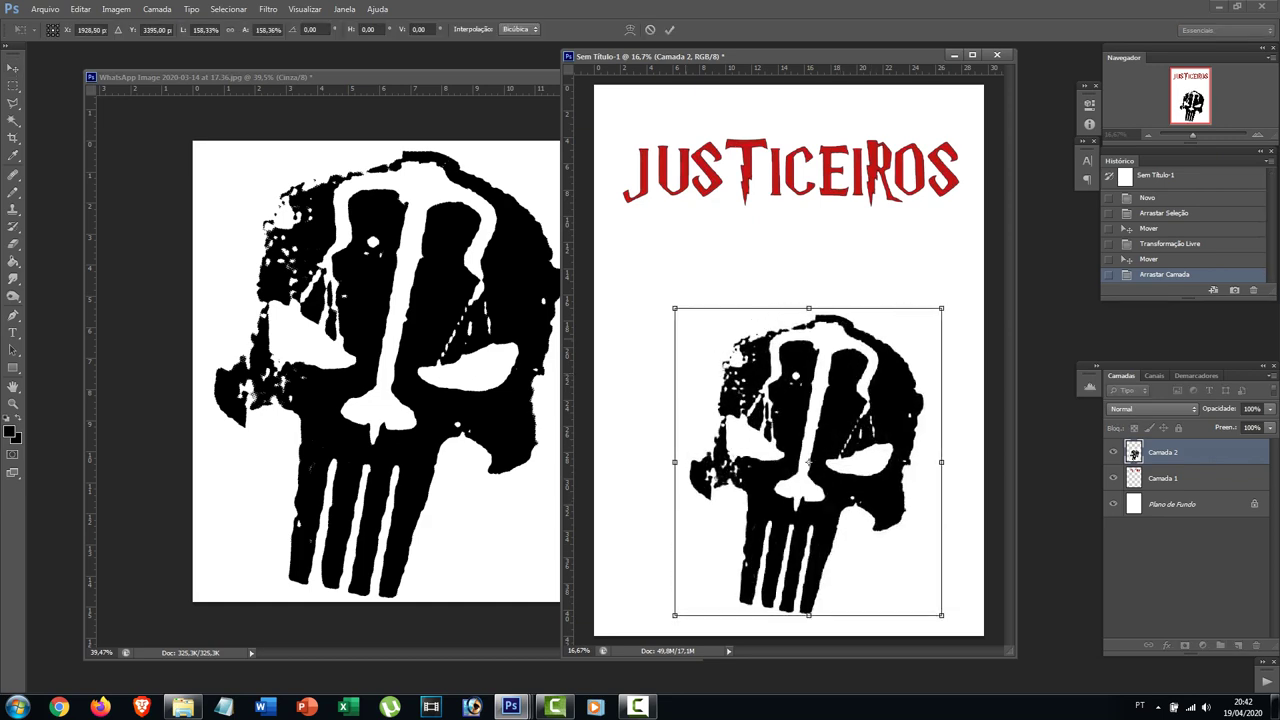
drag(672, 305, 613, 236)
drag(846, 357, 859, 308)
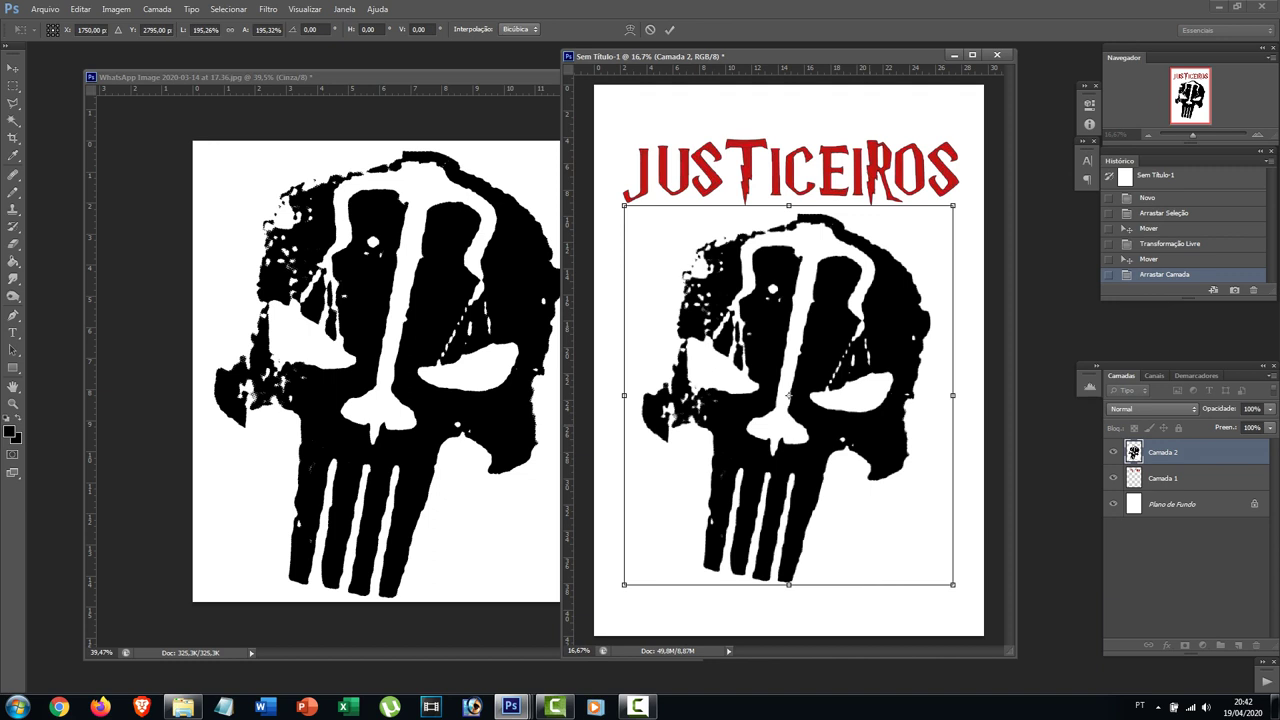
key(Return)
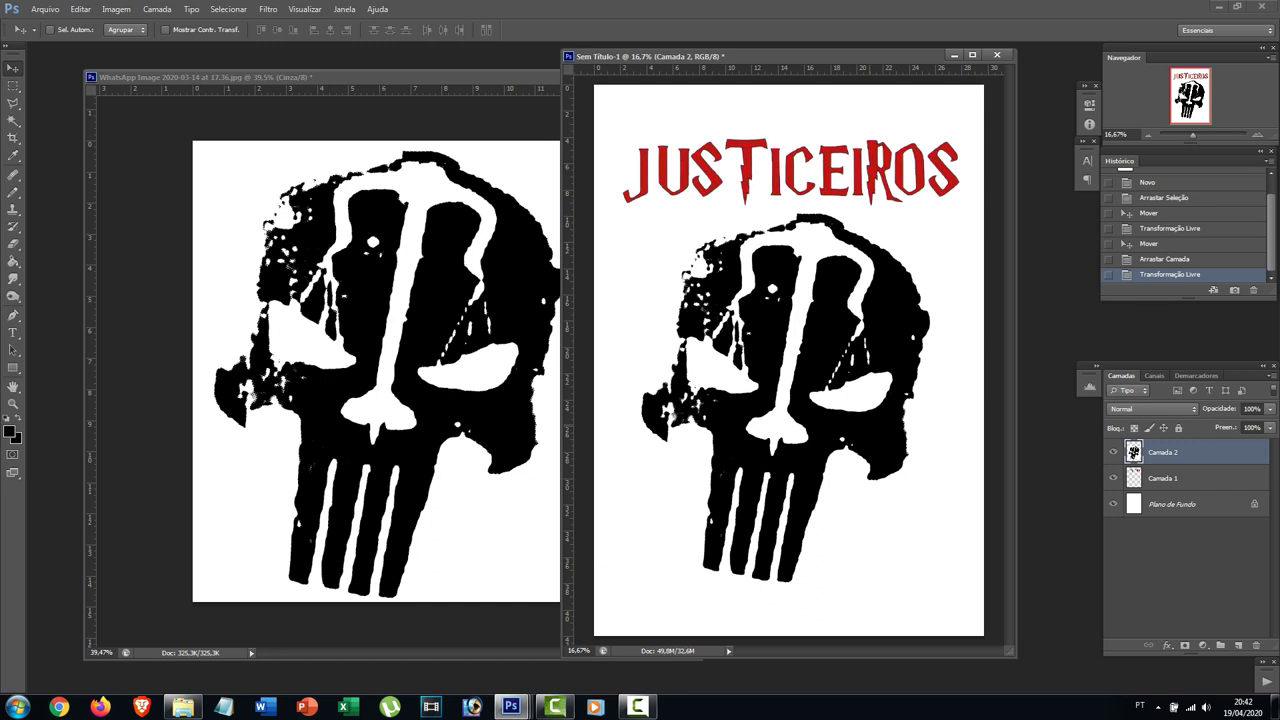
- Round off the sharp corner and trim the outline at the top of the skull using a hard 36 px Eraser brush
drag(700, 55, 675, 69)
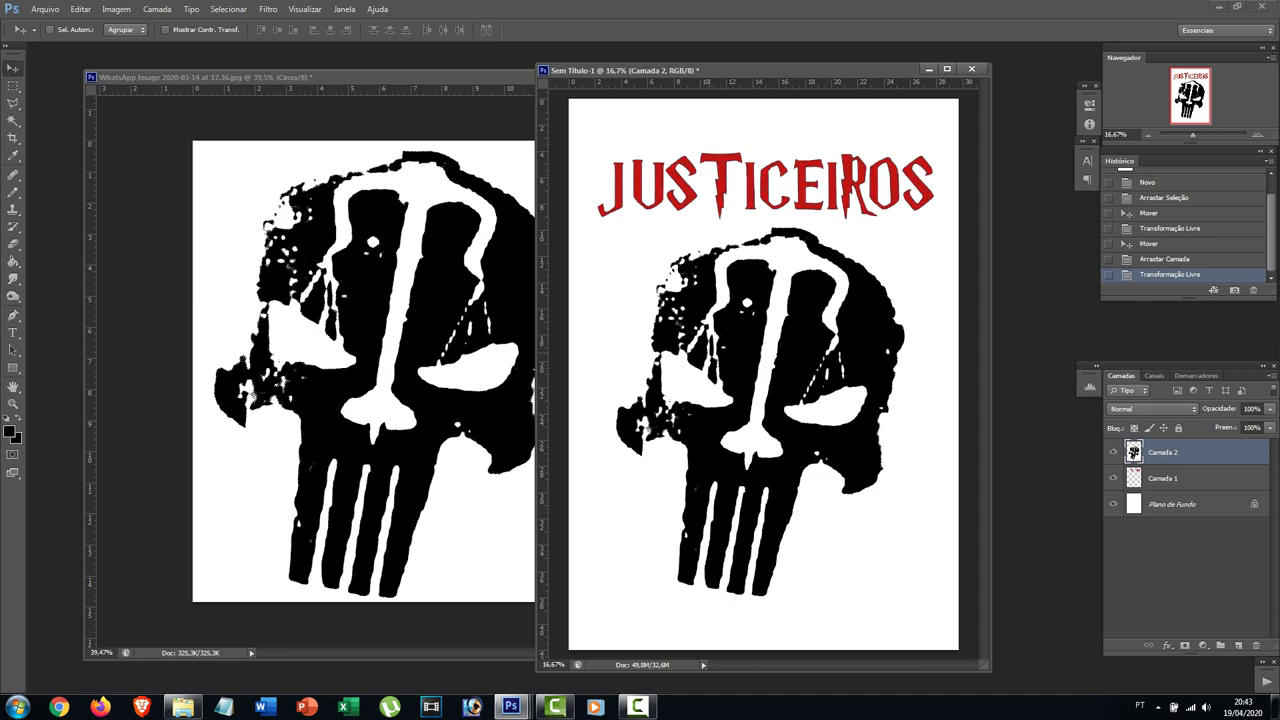
scroll(766, 385, up, 8)
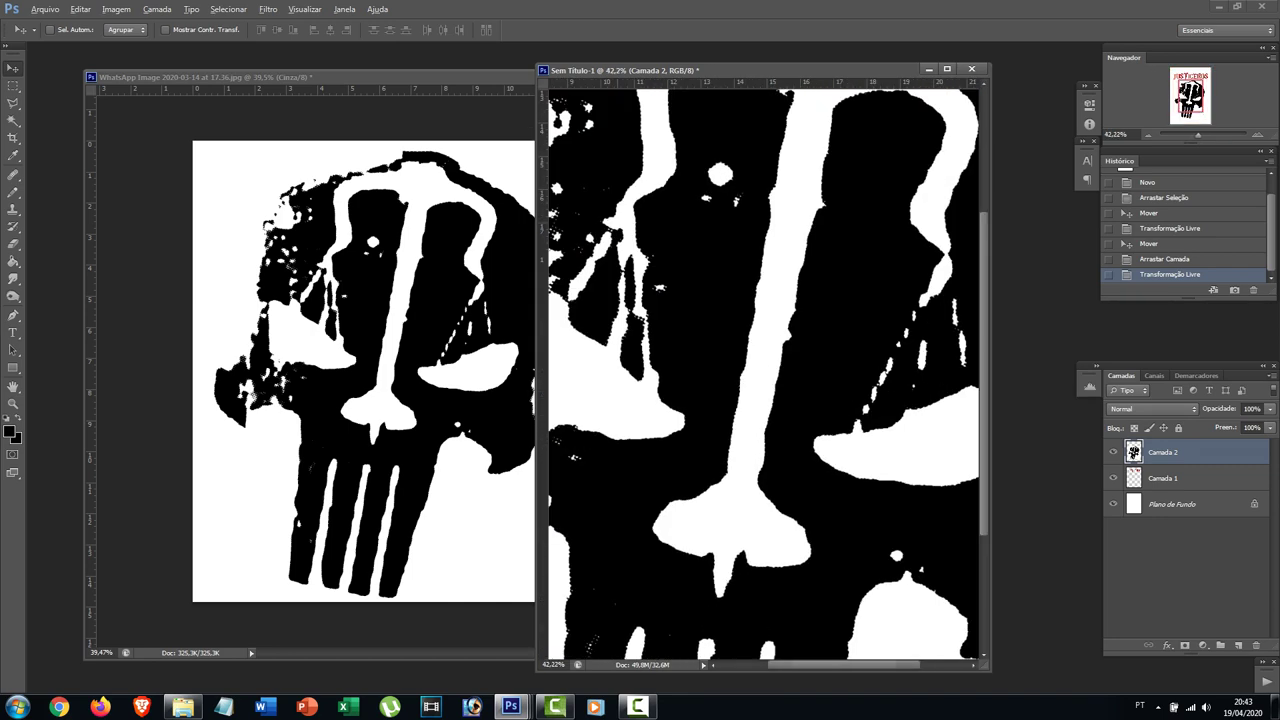
drag(770, 100, 715, 685)
key(e)
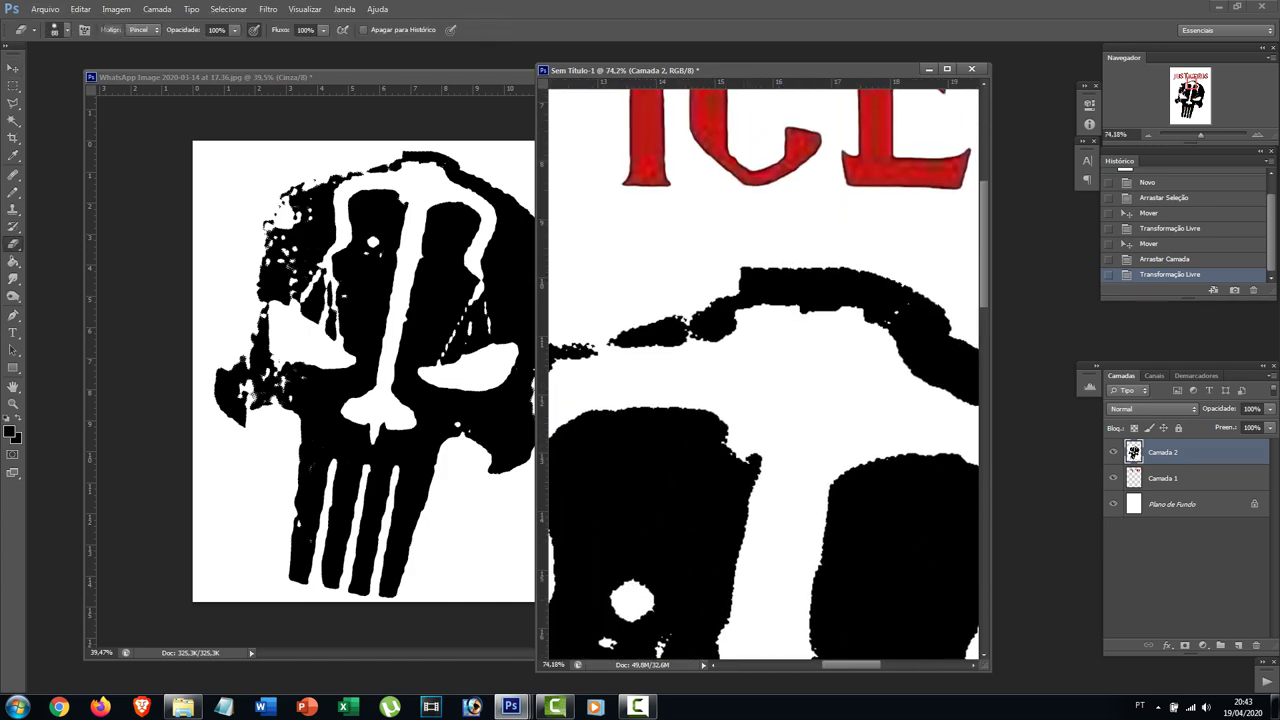
right_click(720, 258)
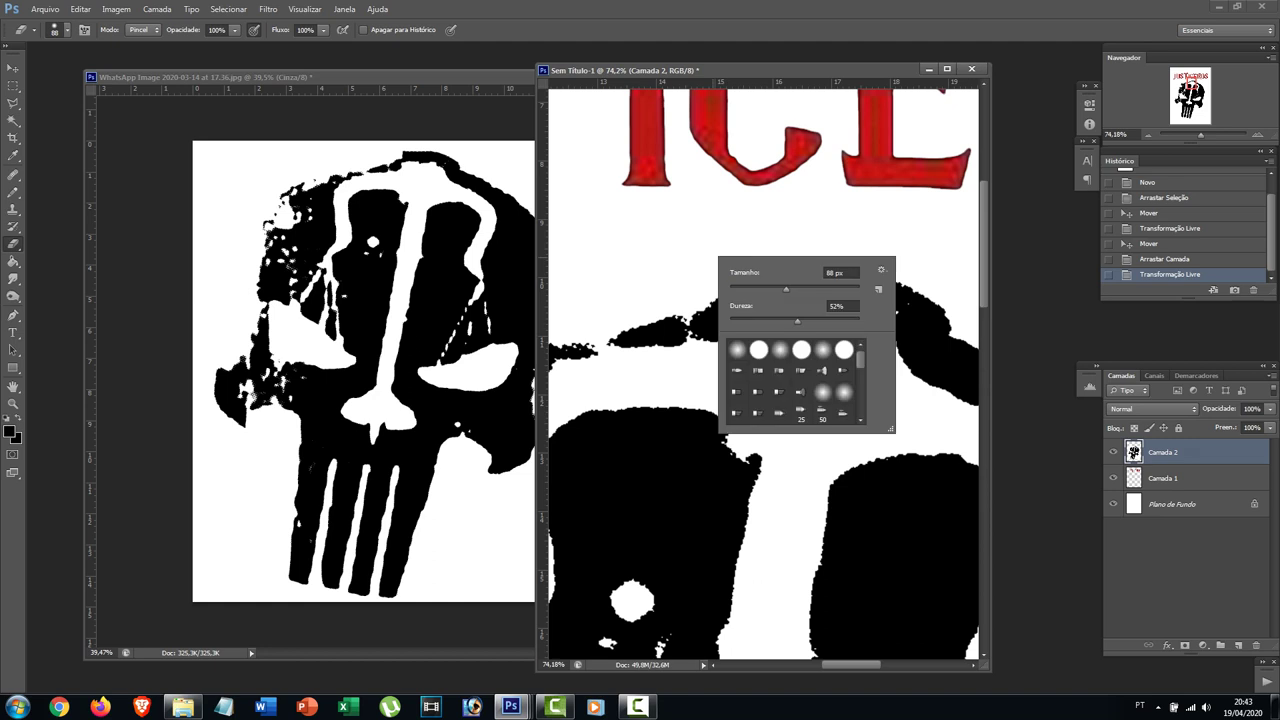
drag(797, 321, 862, 321)
drag(786, 289, 753, 289)
click(714, 252)
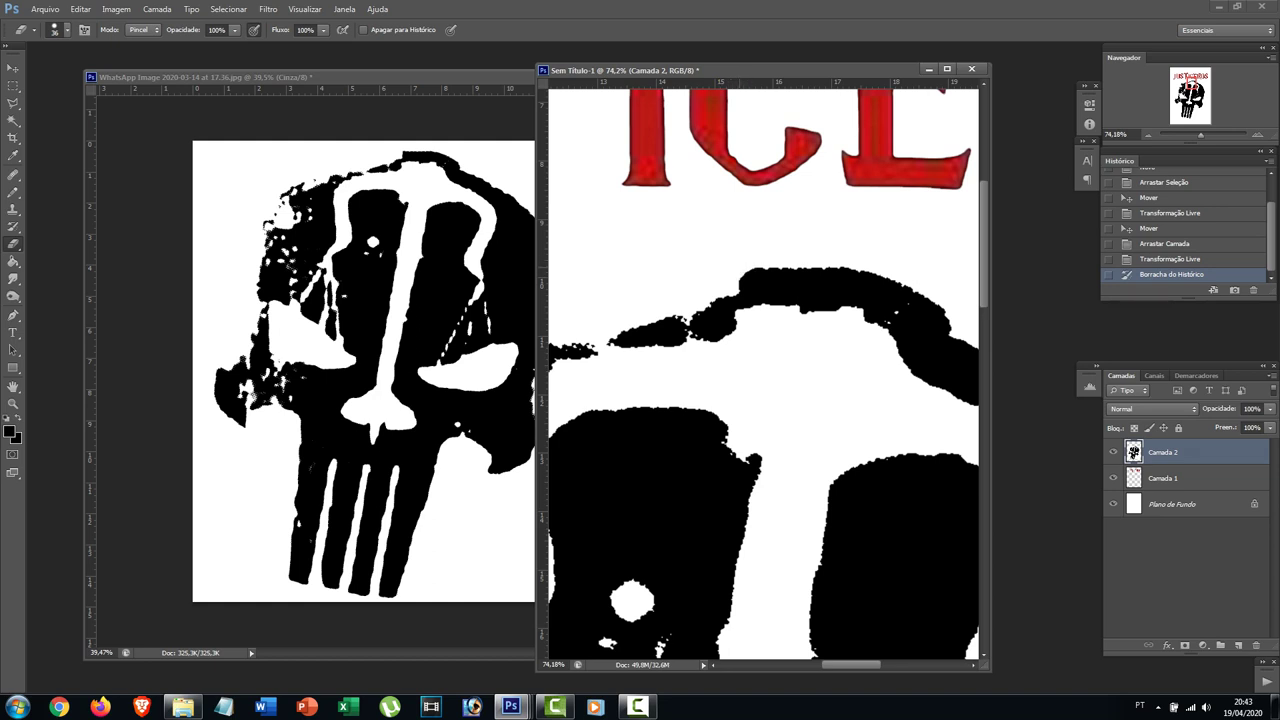
click(846, 265)
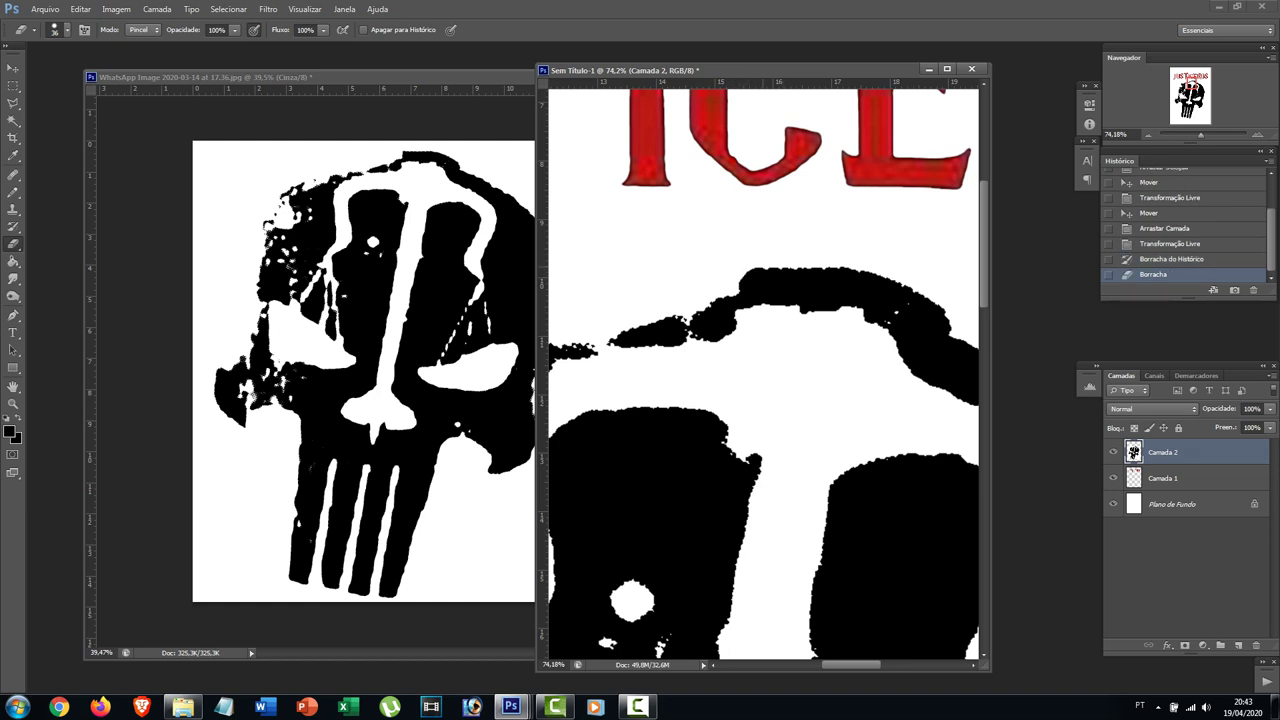
click(726, 270)
scroll(724, 270, down, 3)
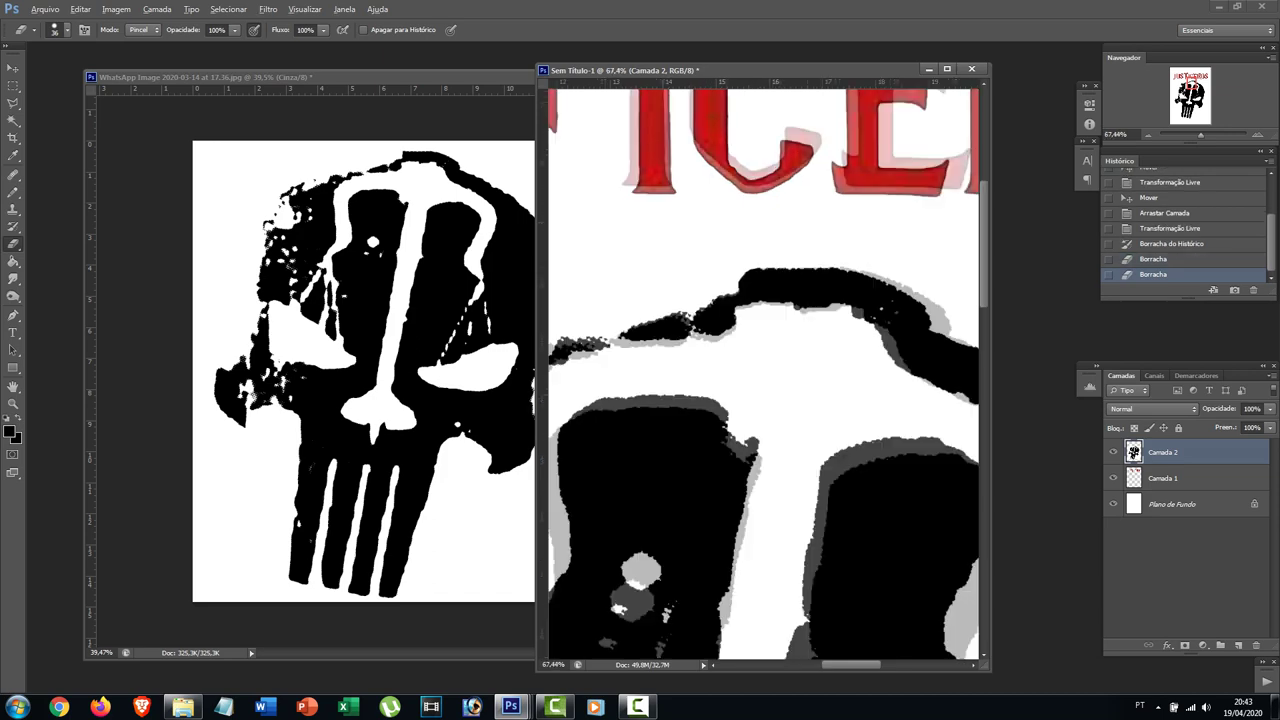
scroll(743, 270, down, 2)
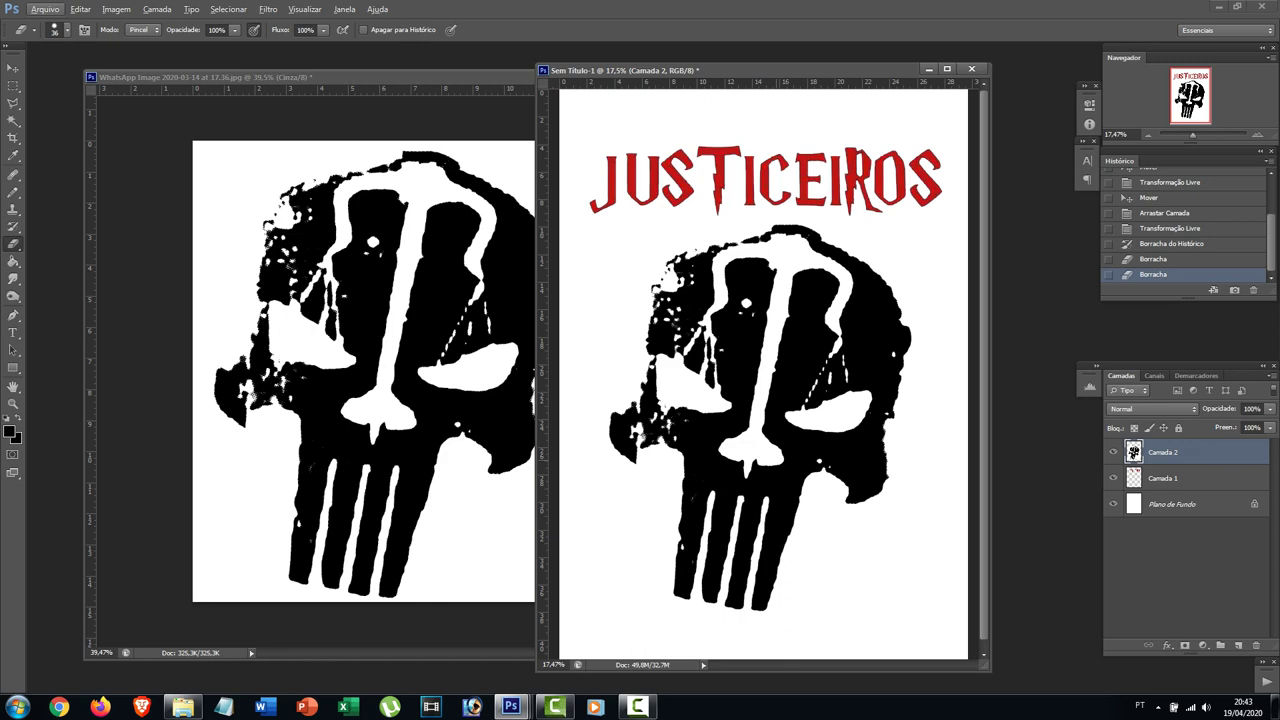
scroll(763, 375, down, 1)
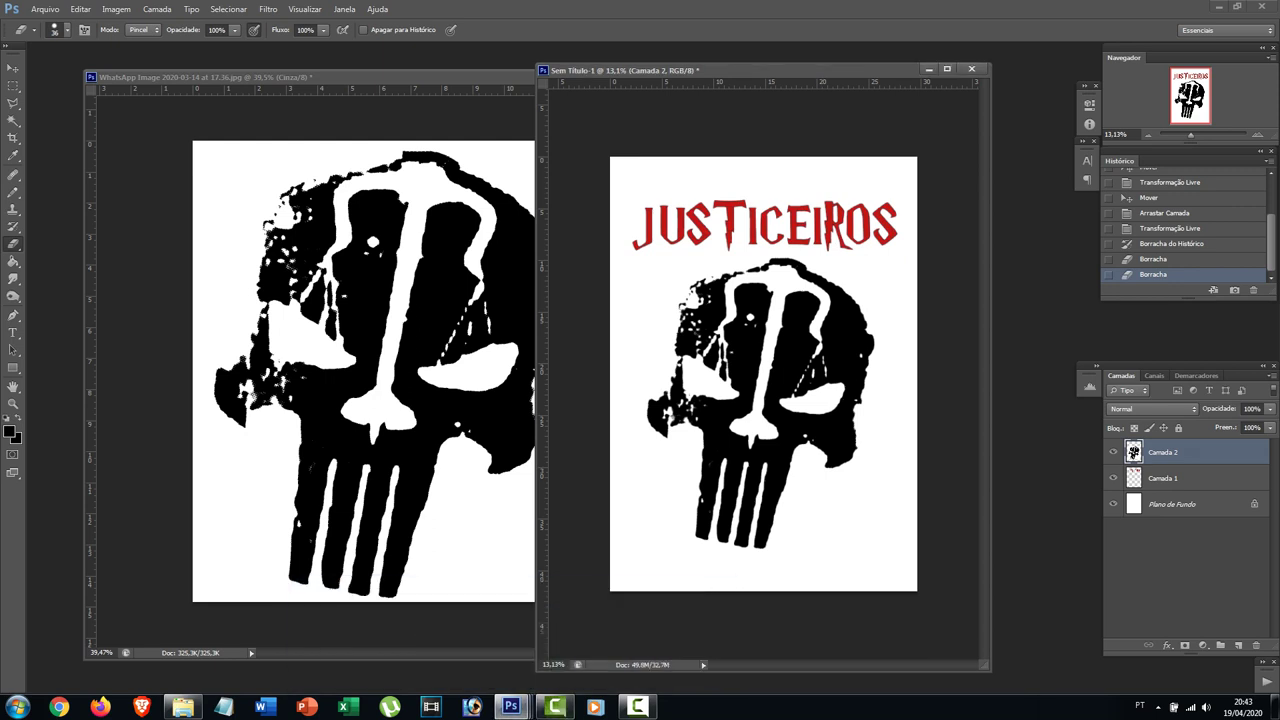
- Close the original WhatsApp skull image, and move and slightly enlarge the A3 document's window in the workspace
key(ctrl+Tab)
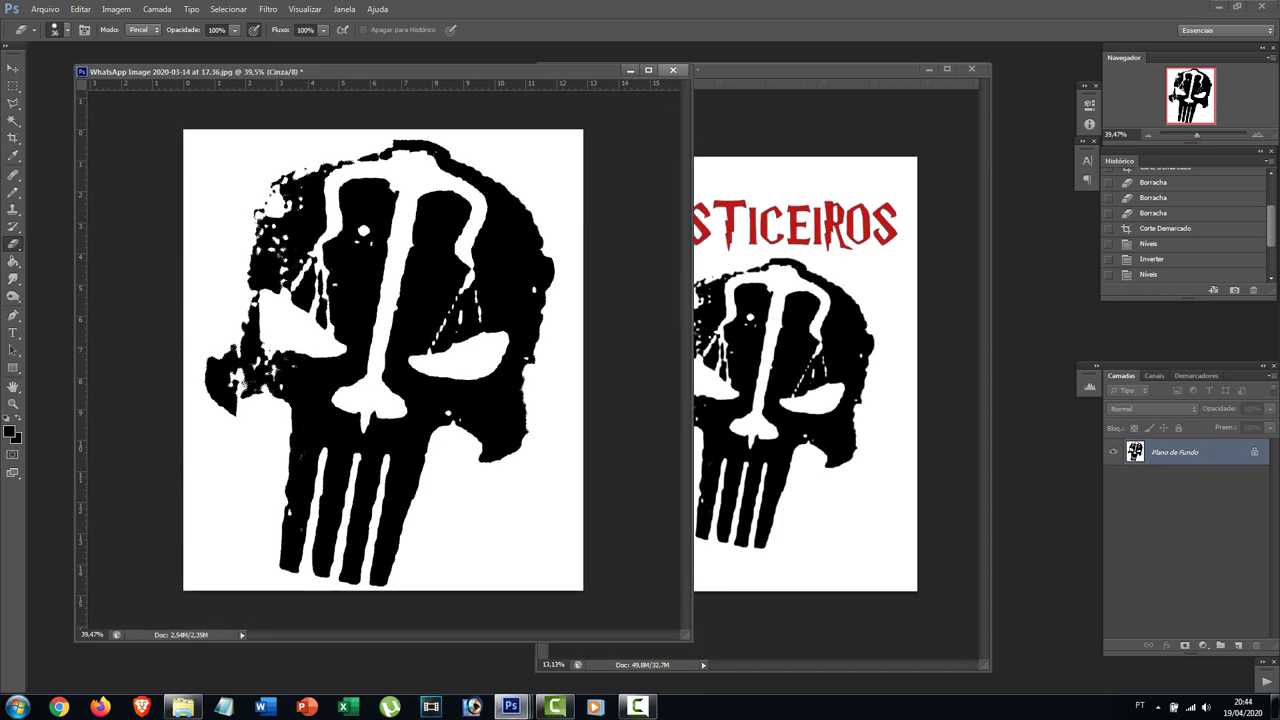
click(672, 69)
click(659, 265)
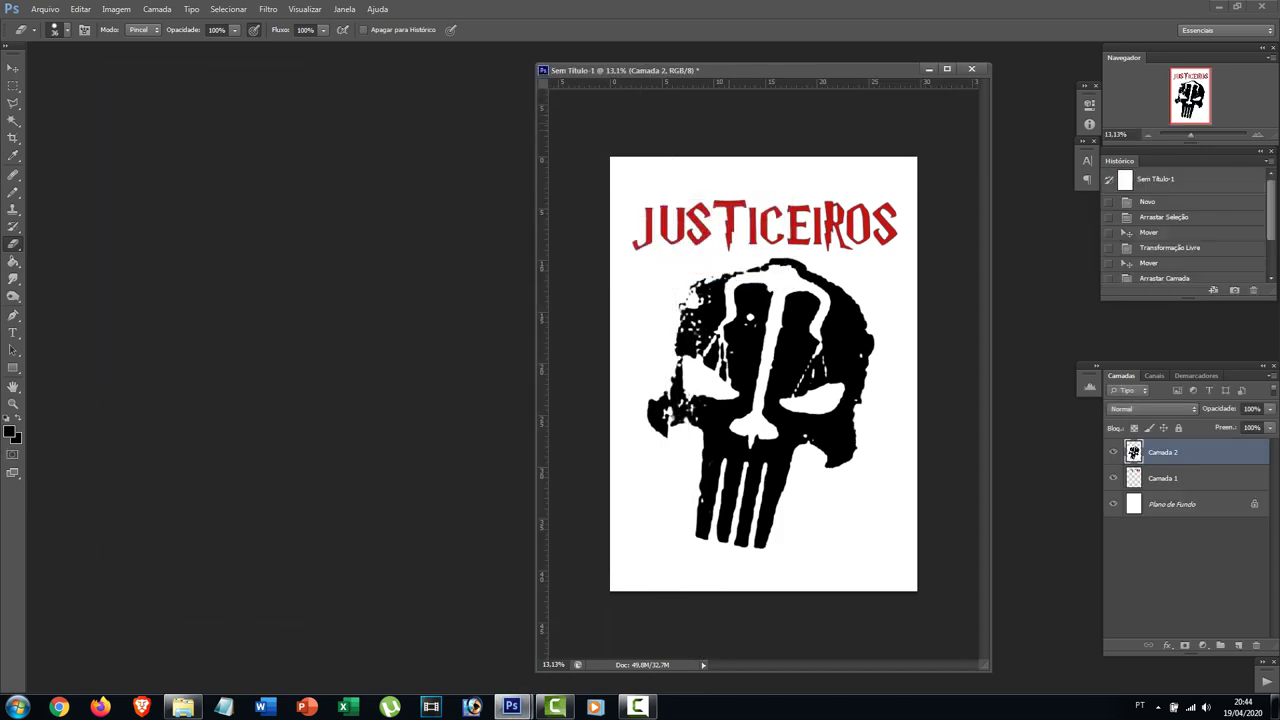
drag(745, 70, 497, 68)
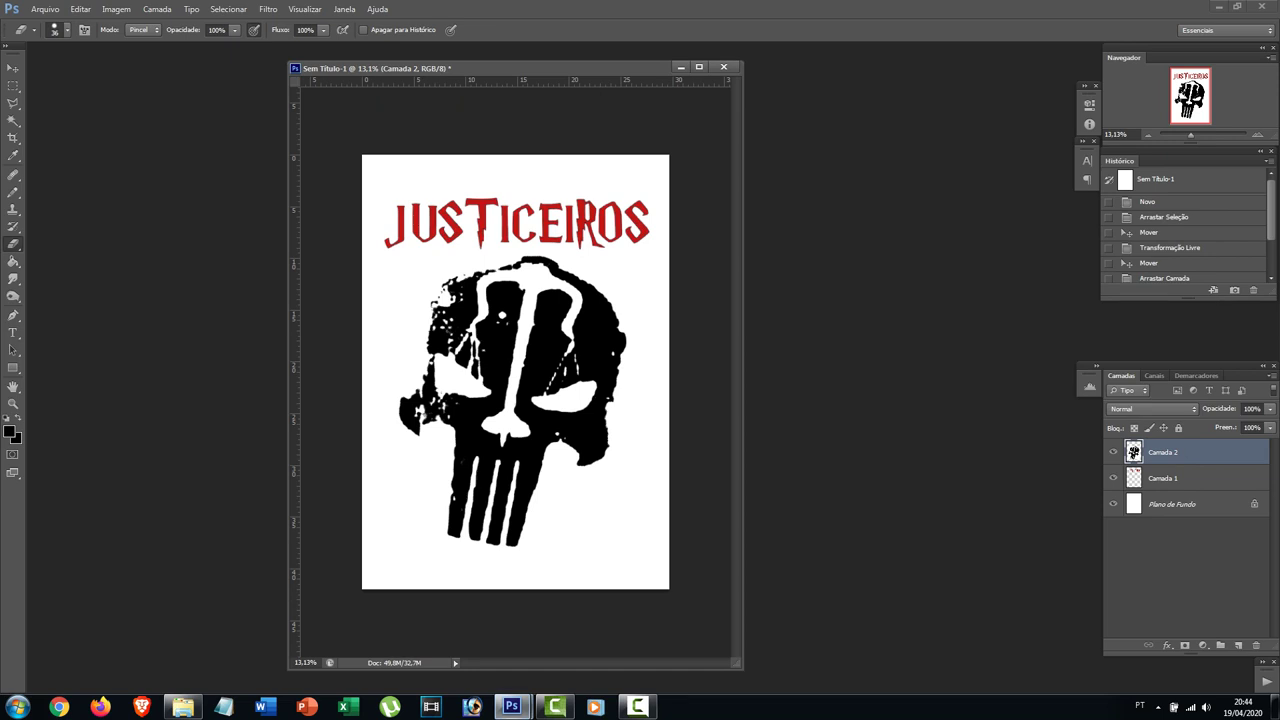
drag(741, 667, 754, 675)
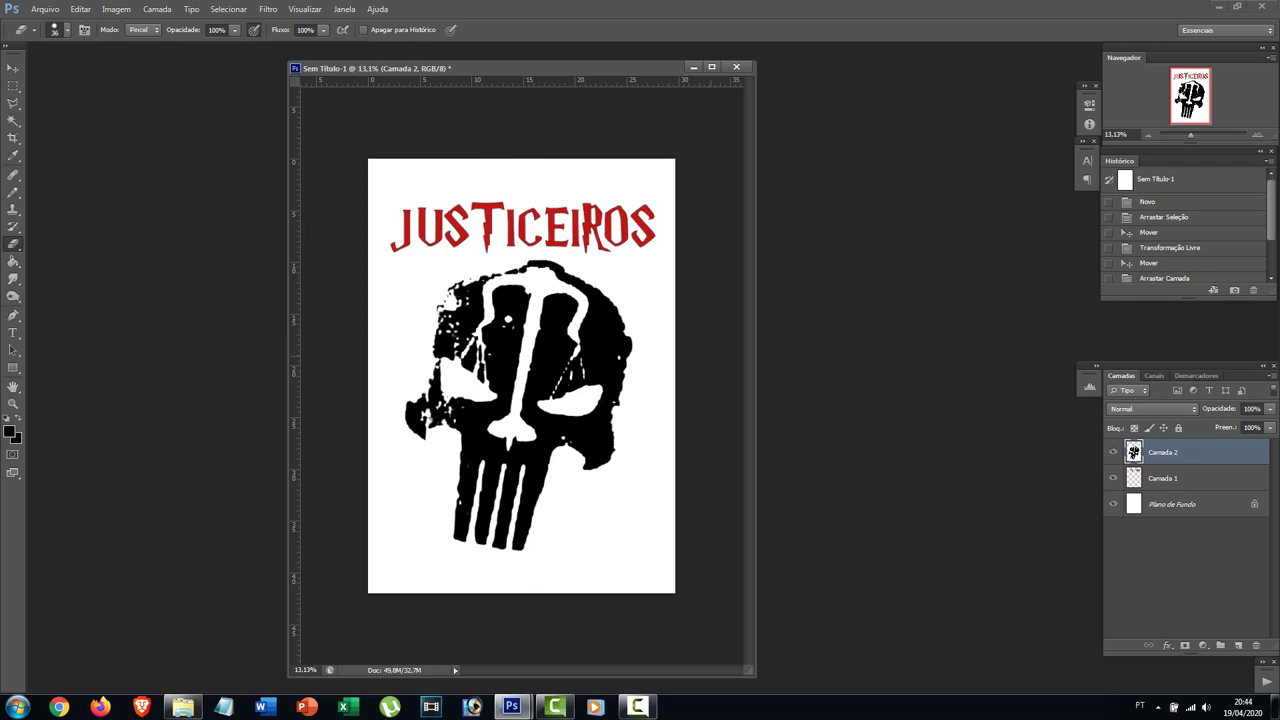
click(1163, 478)
click(1163, 452)
click(1163, 478)
click(1163, 452)
- On the lettering layer Camada 1, set the foreground colour to black and fill the letter J with the Paint Bucket
click(1164, 478)
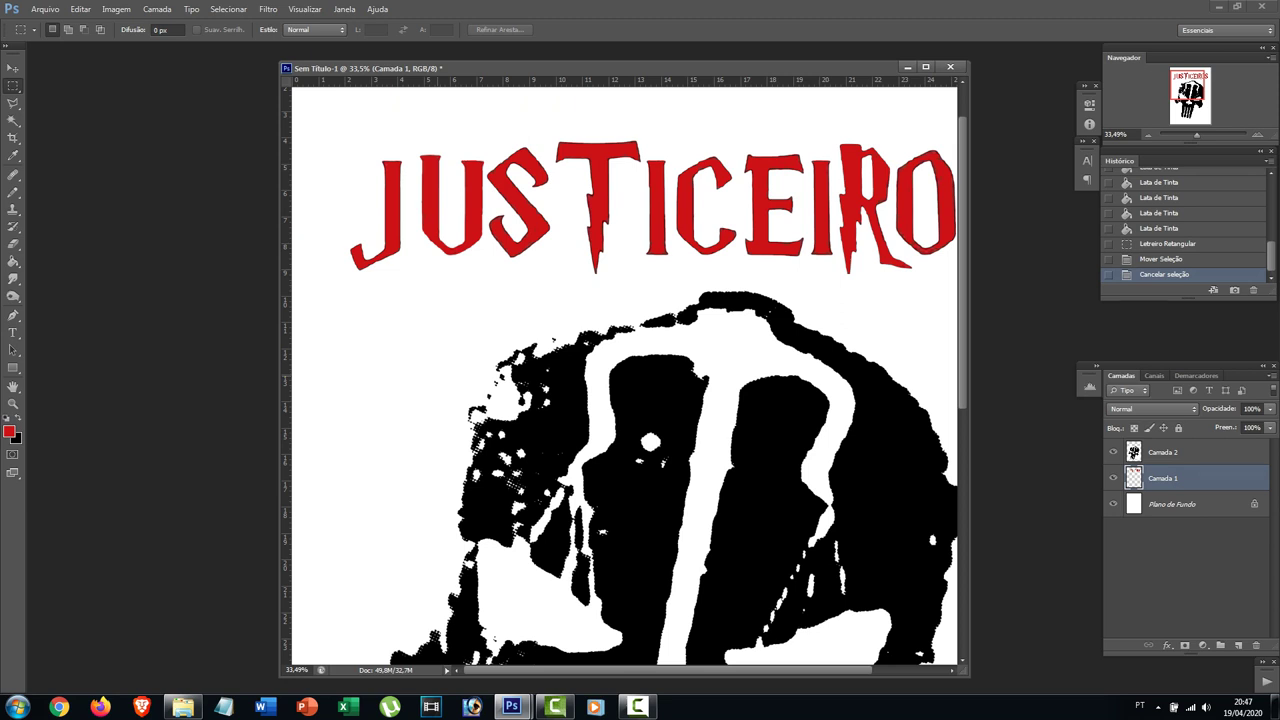
click(9, 431)
click(868, 608)
click(1180, 432)
click(13, 261)
click(390, 205)
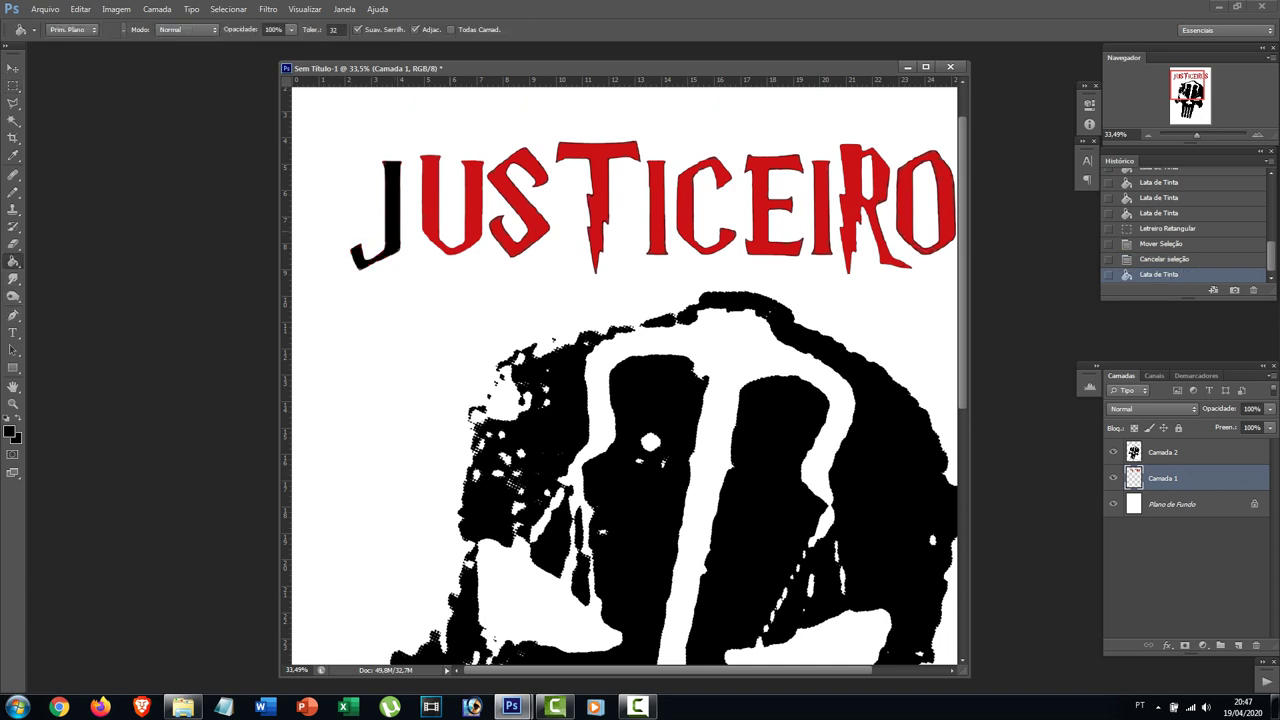
- Fill the red letters U, S and T of the JUSTICEIROS lettering with black
click(432, 207)
click(432, 207)
click(430, 215)
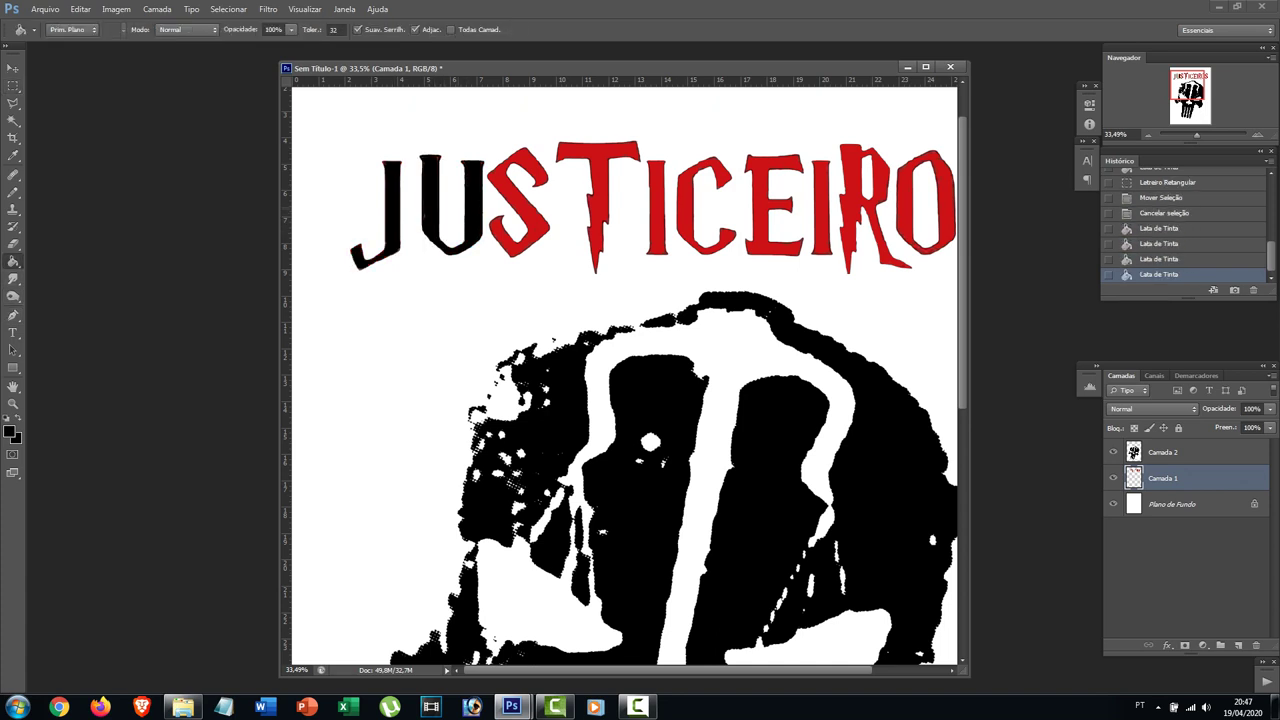
click(515, 200)
click(518, 200)
click(600, 200)
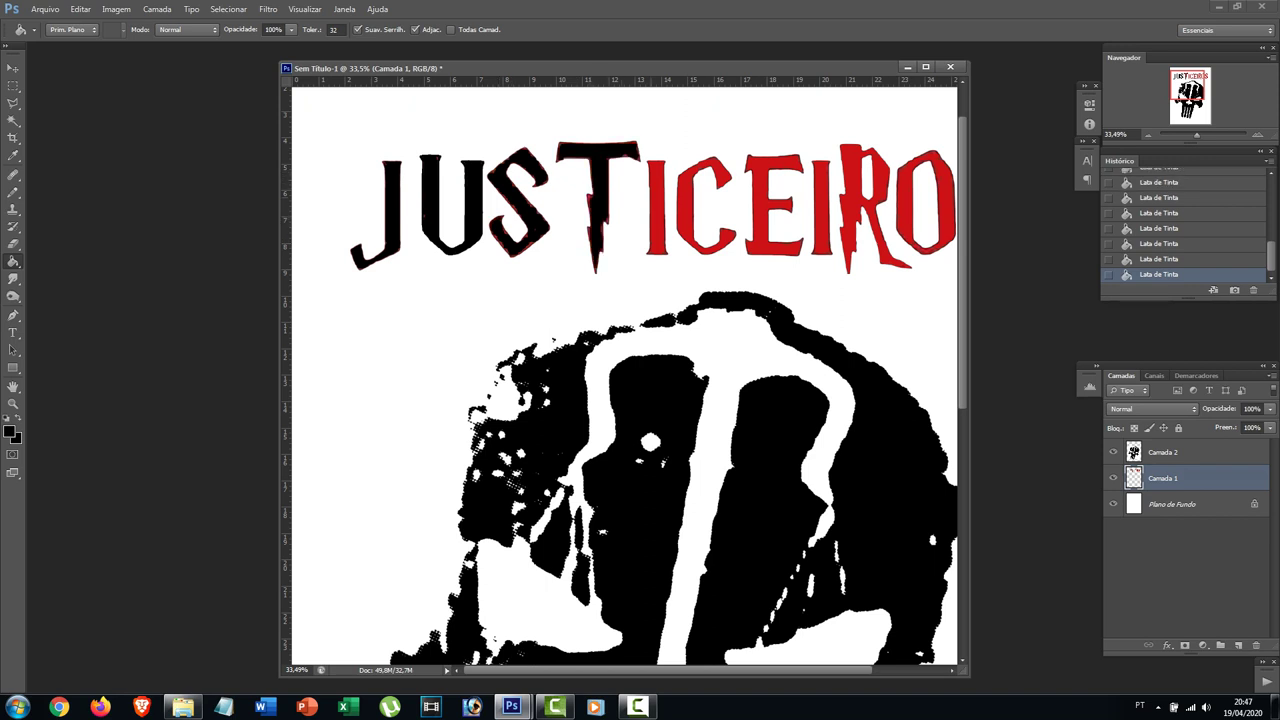
- Fill the letters I, C, E, I, R and O following the T with black
click(657, 205)
click(683, 205)
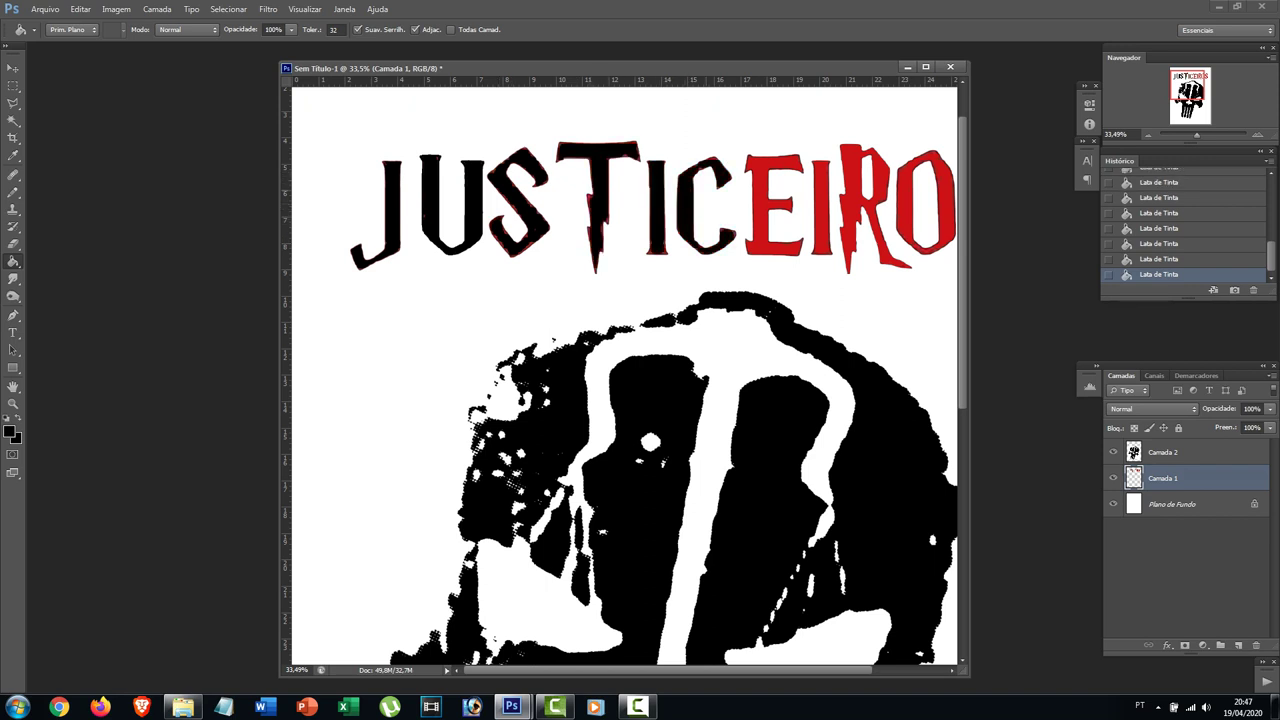
click(757, 205)
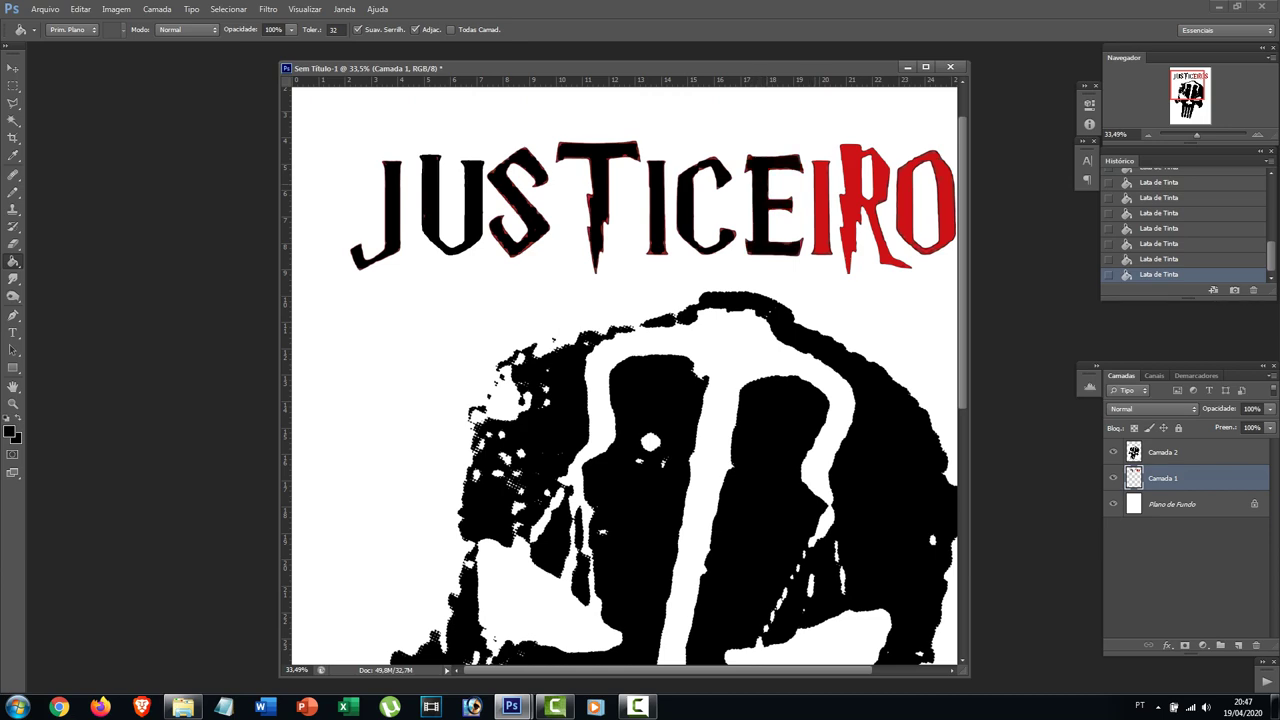
click(822, 205)
click(853, 205)
click(907, 205)
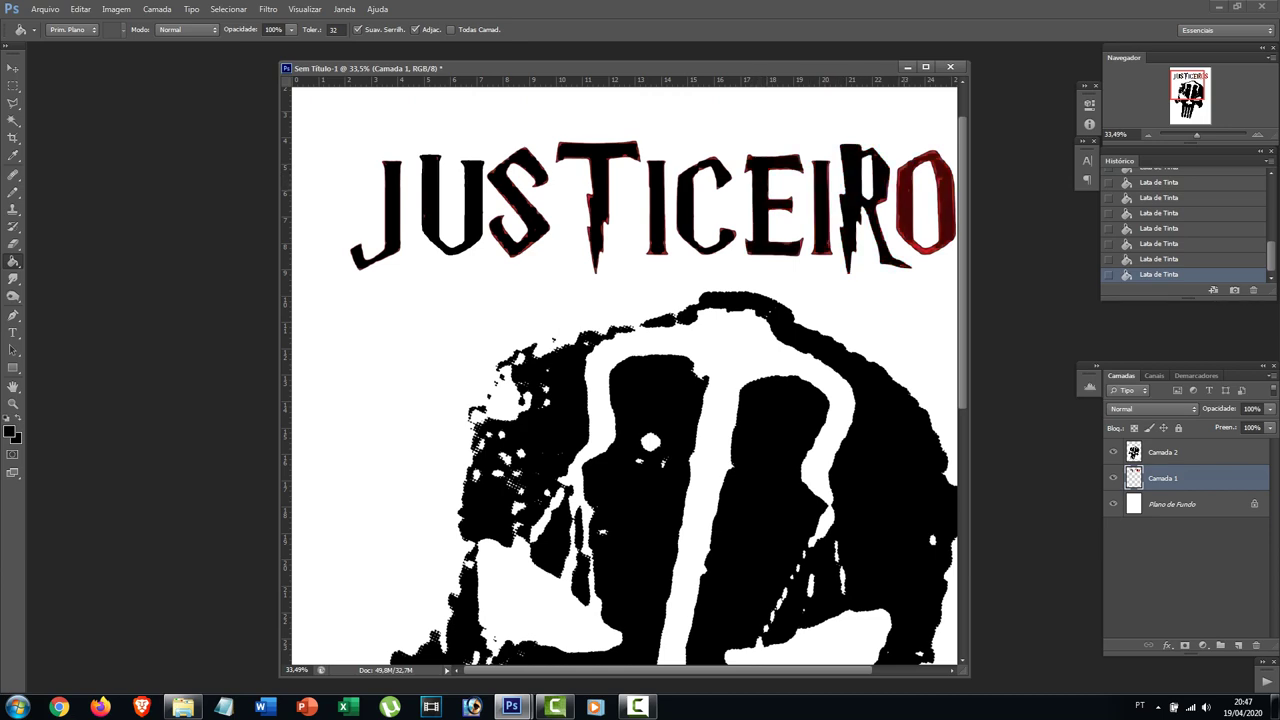
- Fill the final S with black and cover the red remnants in the neighbouring O and R
drag(907, 205, 789, 203)
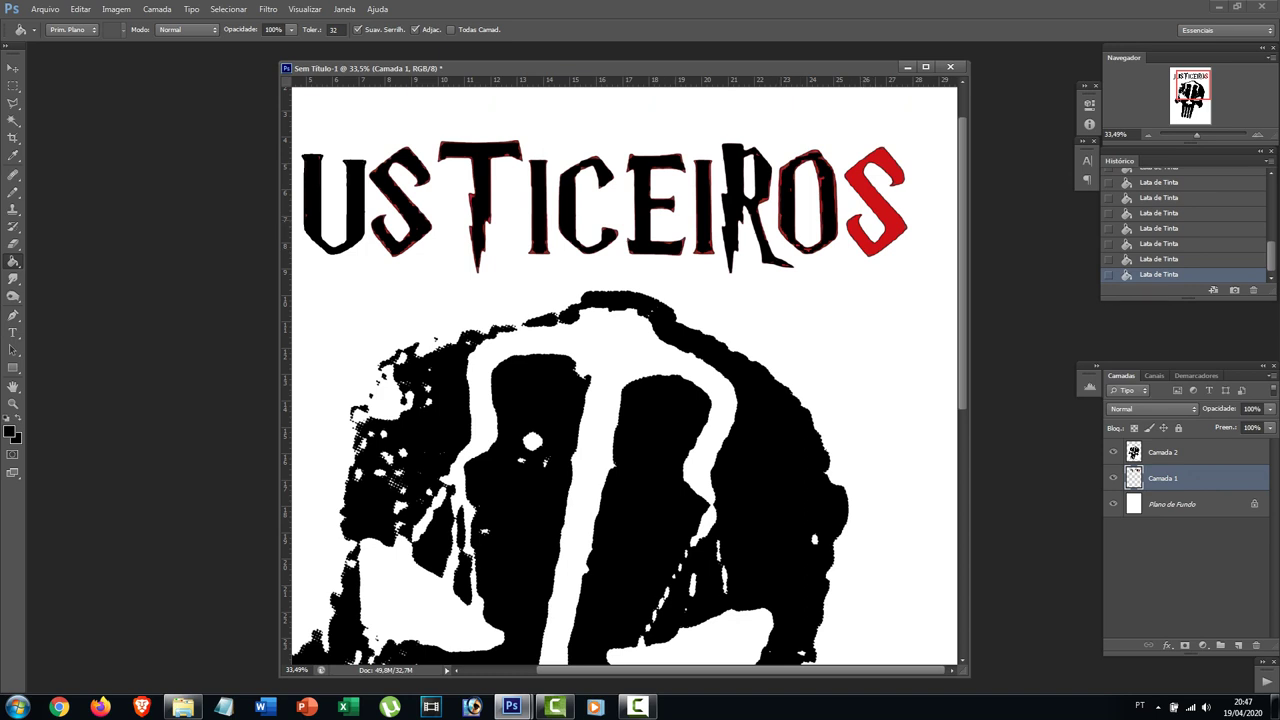
click(875, 200)
click(821, 208)
click(811, 154)
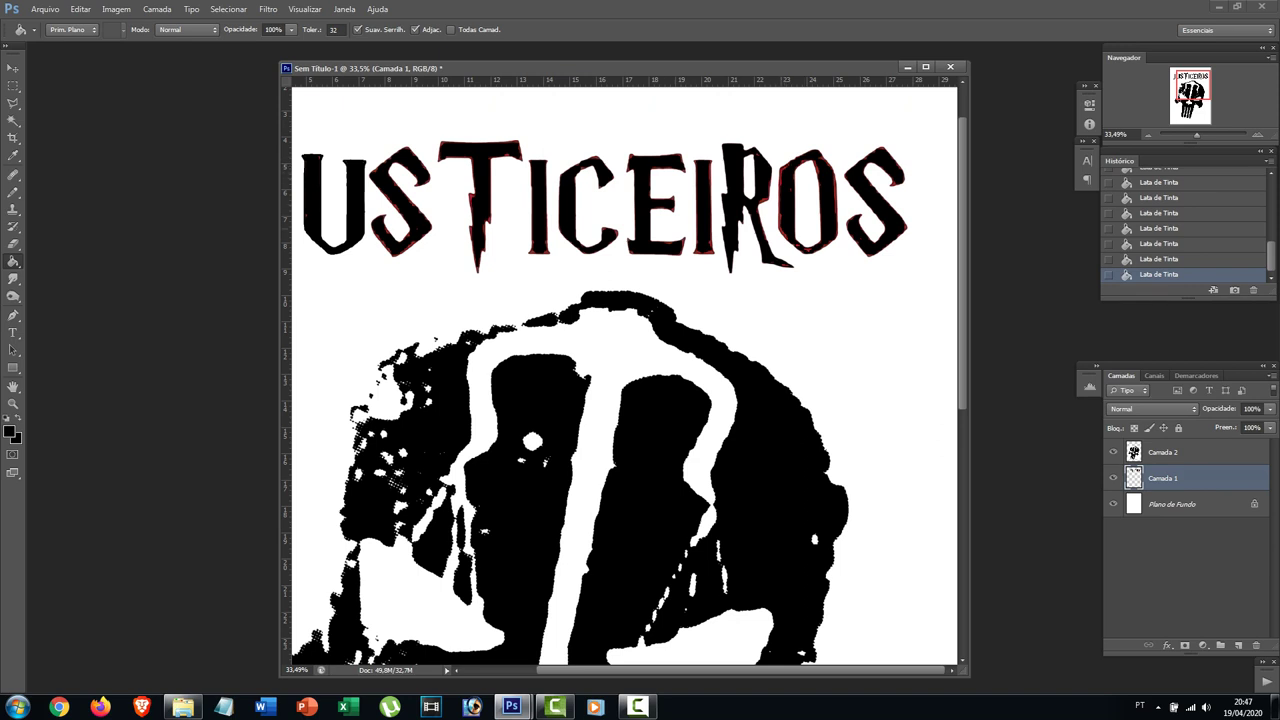
click(711, 176)
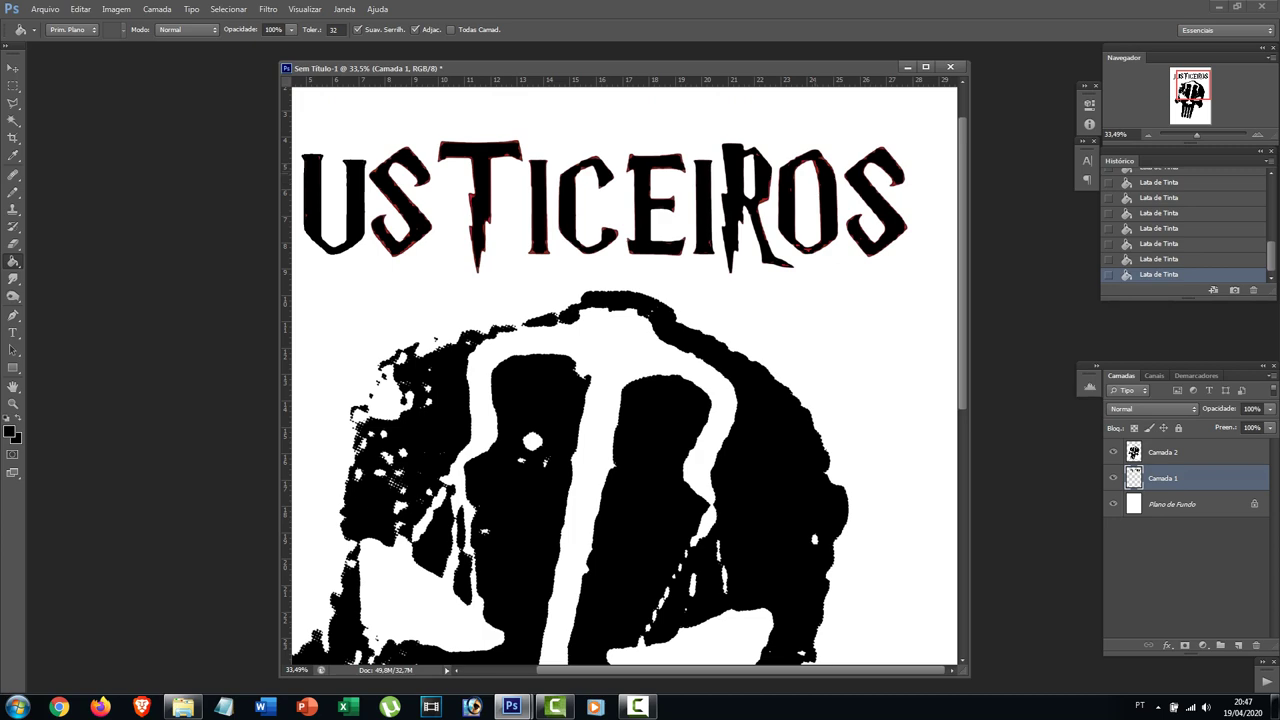
- Fill the red remnants along the leg and bowl edges of the letter R with black at close zoom
scroll(752, 263, up, 5)
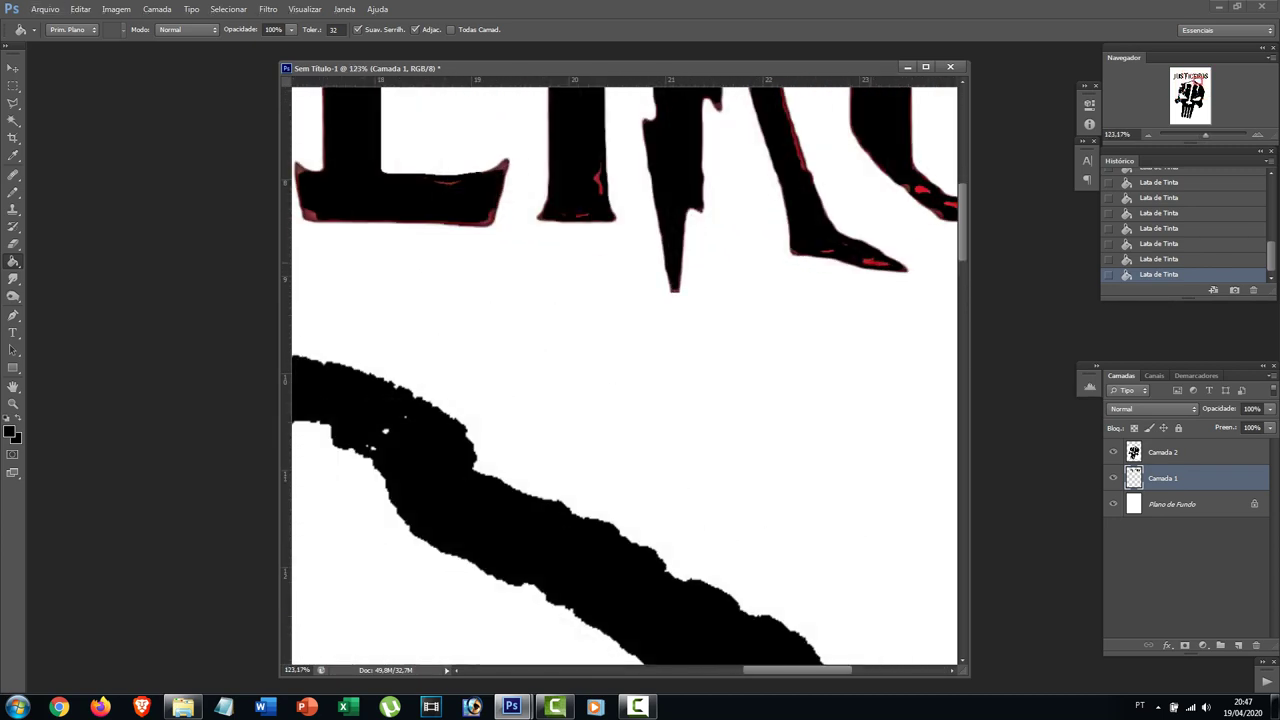
click(798, 153)
drag(785, 117, 730, 320)
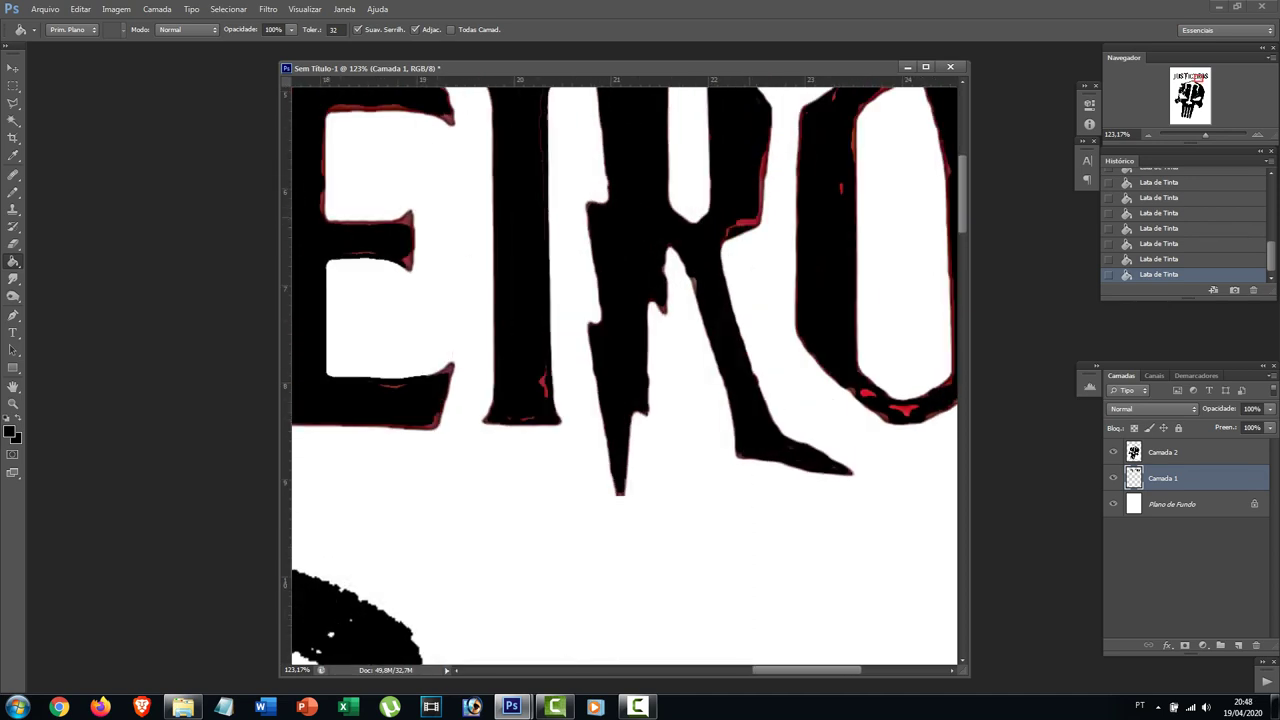
click(763, 177)
click(763, 205)
click(703, 312)
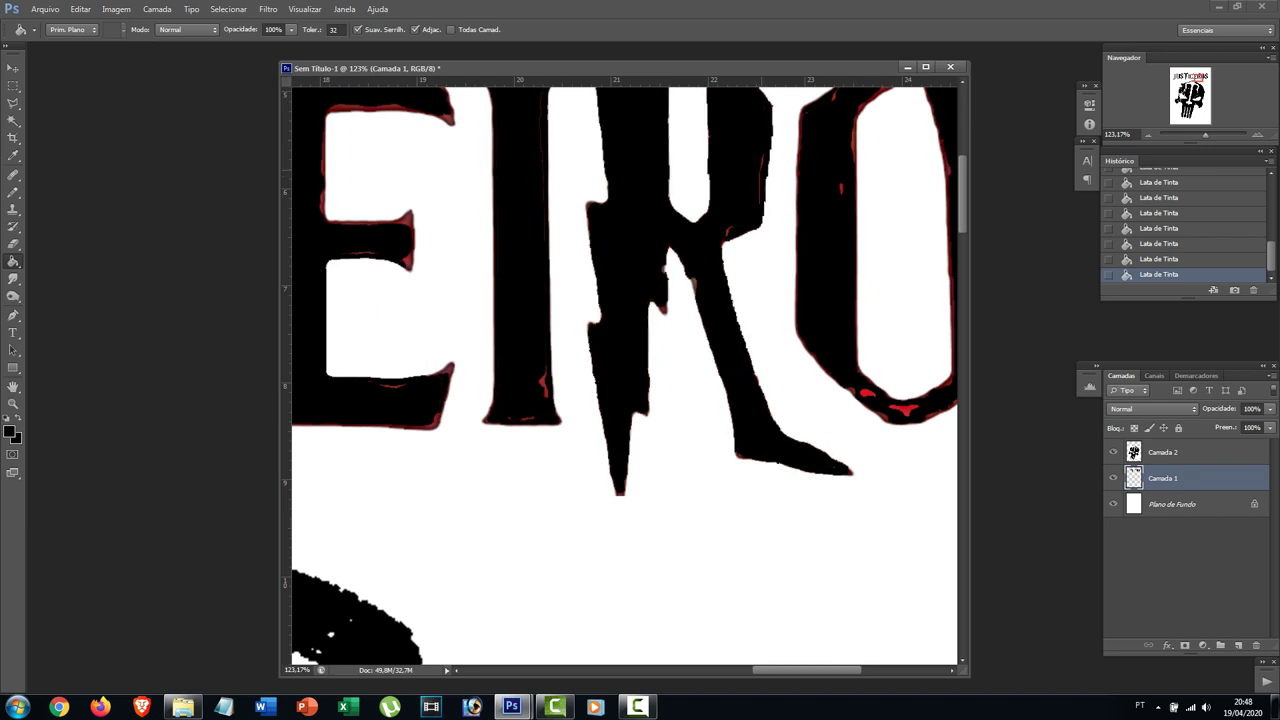
- Undo the last three fills on the letter R and restore them to compare its edges
key(ctrl+alt+z)
key(ctrl+alt+z)
key(ctrl+alt+z)
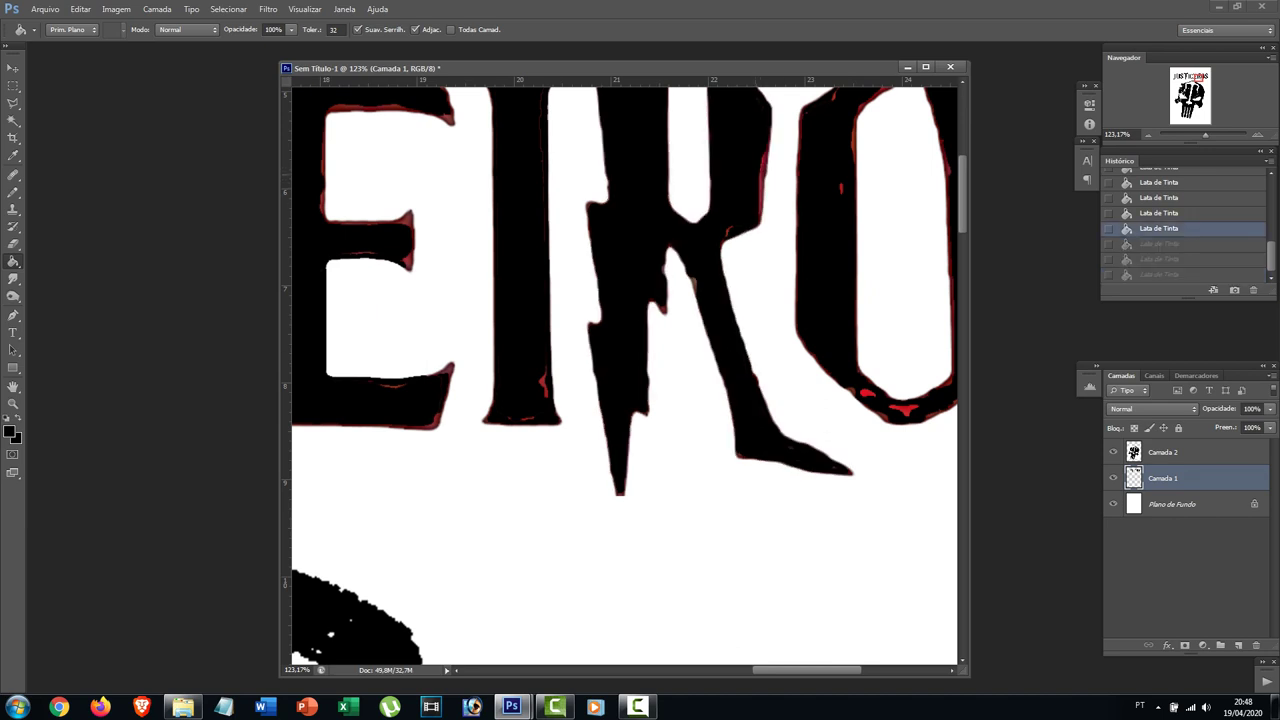
key(ctrl+shift+z)
key(ctrl+shift+z)
key(ctrl+shift+z)
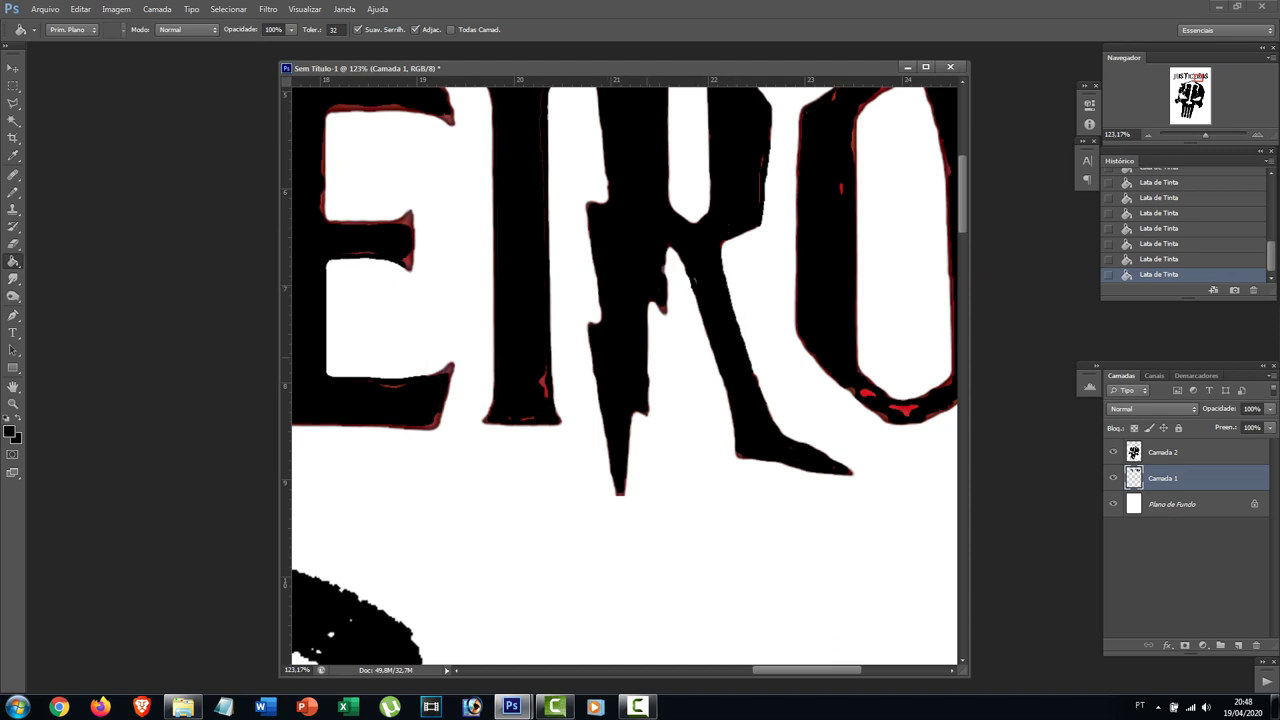
- Fill the red spots in the bottom curve and upper inner edge of the letter O with black
click(867, 393)
click(904, 410)
drag(904, 410, 782, 458)
click(769, 132)
click(761, 131)
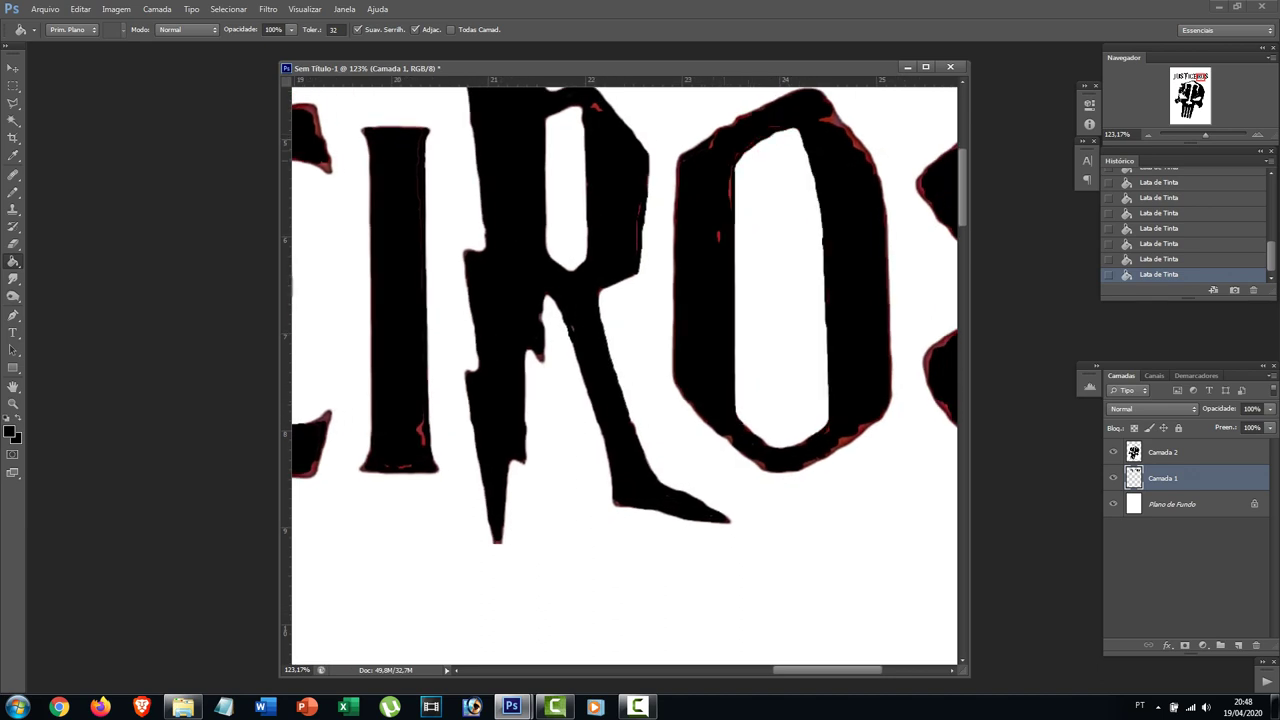
- Fill the red streaks on the O's left inner side and upper right shoulder with black
click(731, 190)
click(719, 237)
click(826, 121)
click(837, 122)
click(855, 141)
click(732, 201)
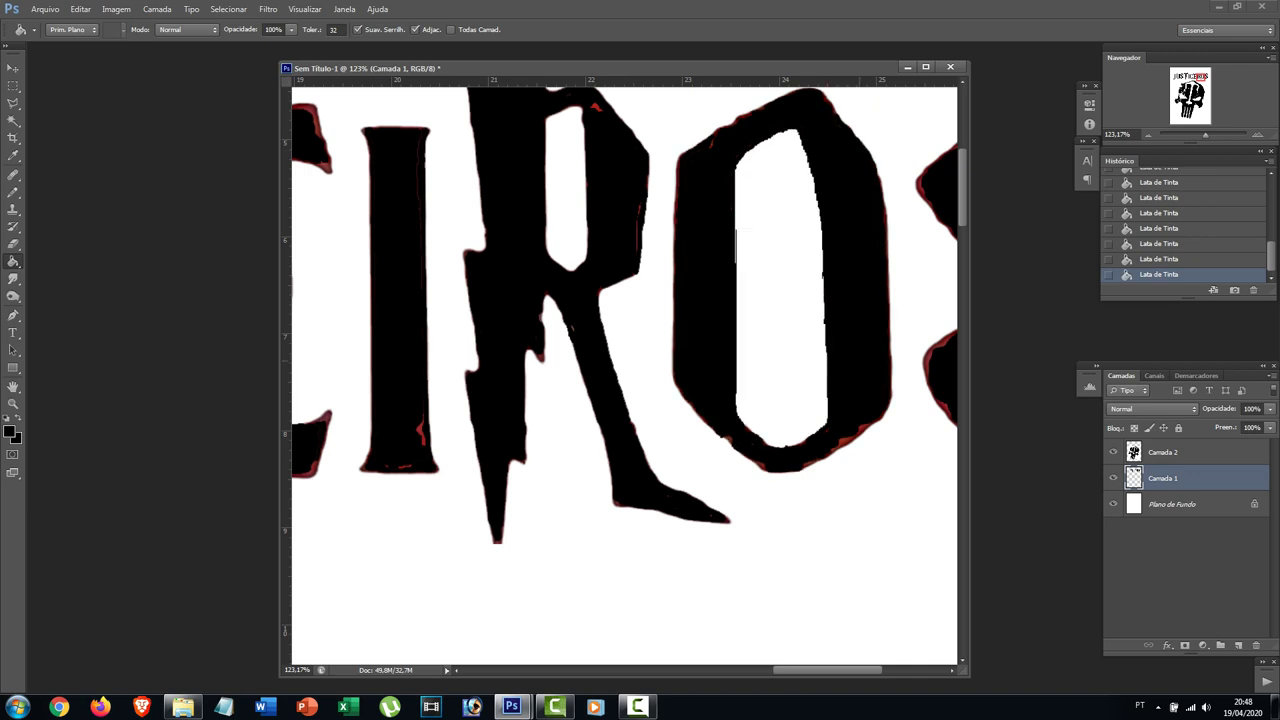
- Fill the red fringes at the tips and outer corners of the final S with black
drag(931, 356, 761, 391)
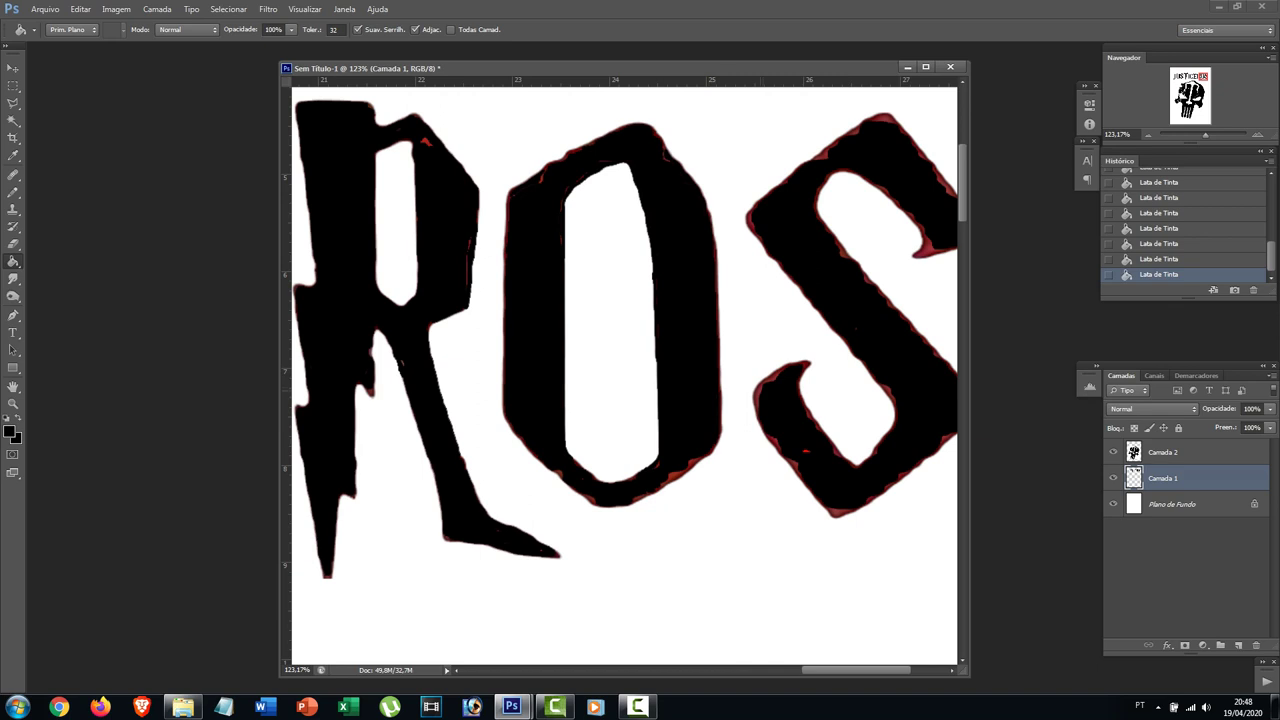
click(772, 378)
click(774, 445)
key(ctrl+z)
click(838, 513)
click(930, 245)
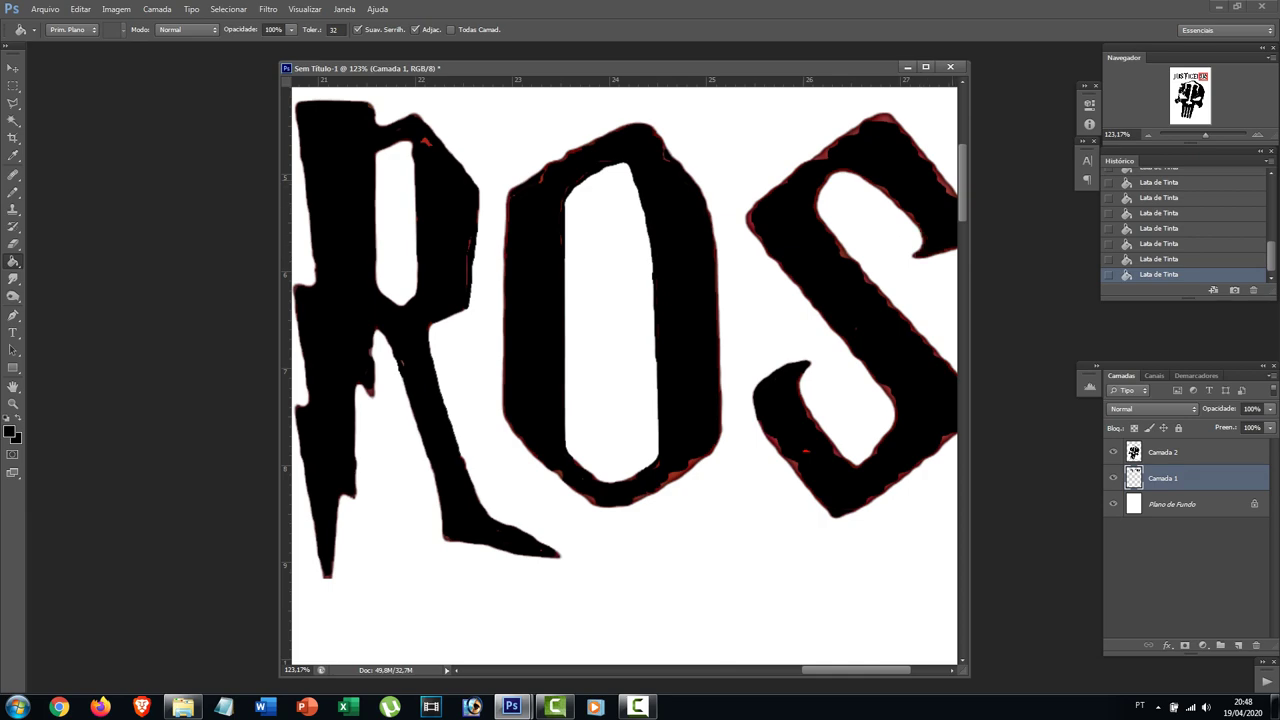
click(884, 118)
click(825, 154)
- Flatten the image into a single background layer
scroll(750, 222, down, 15)
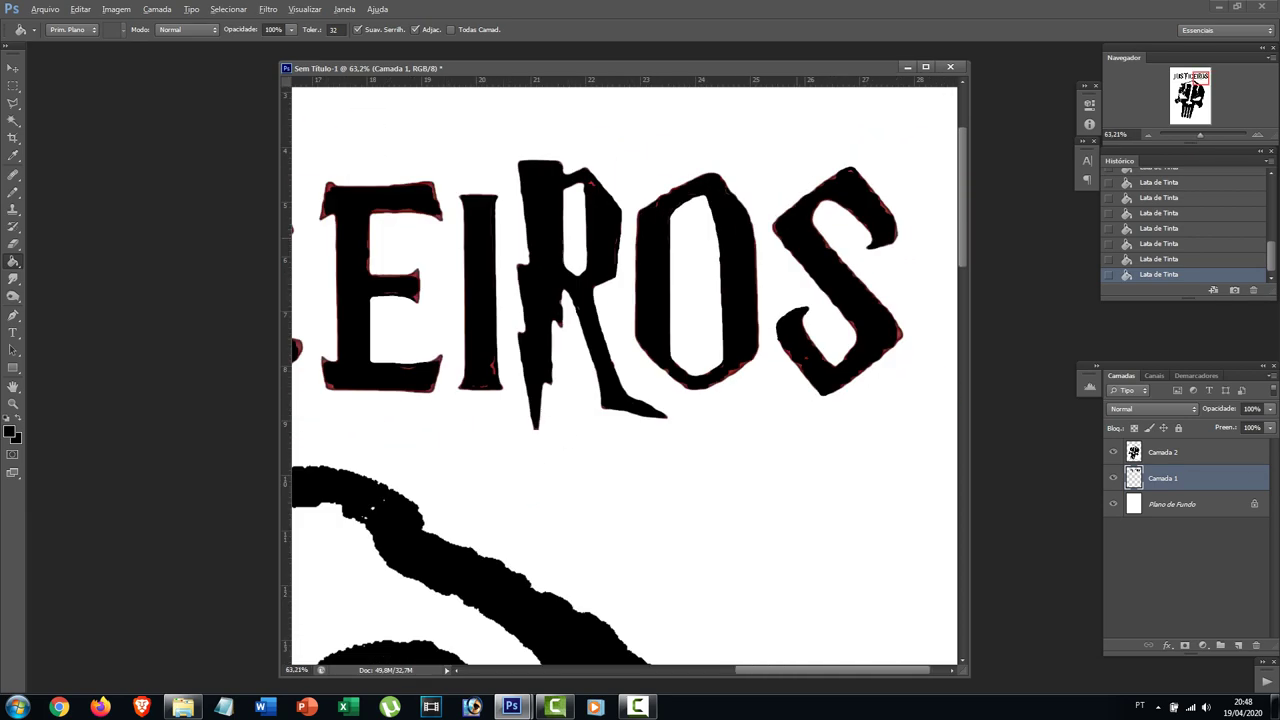
key(alt)
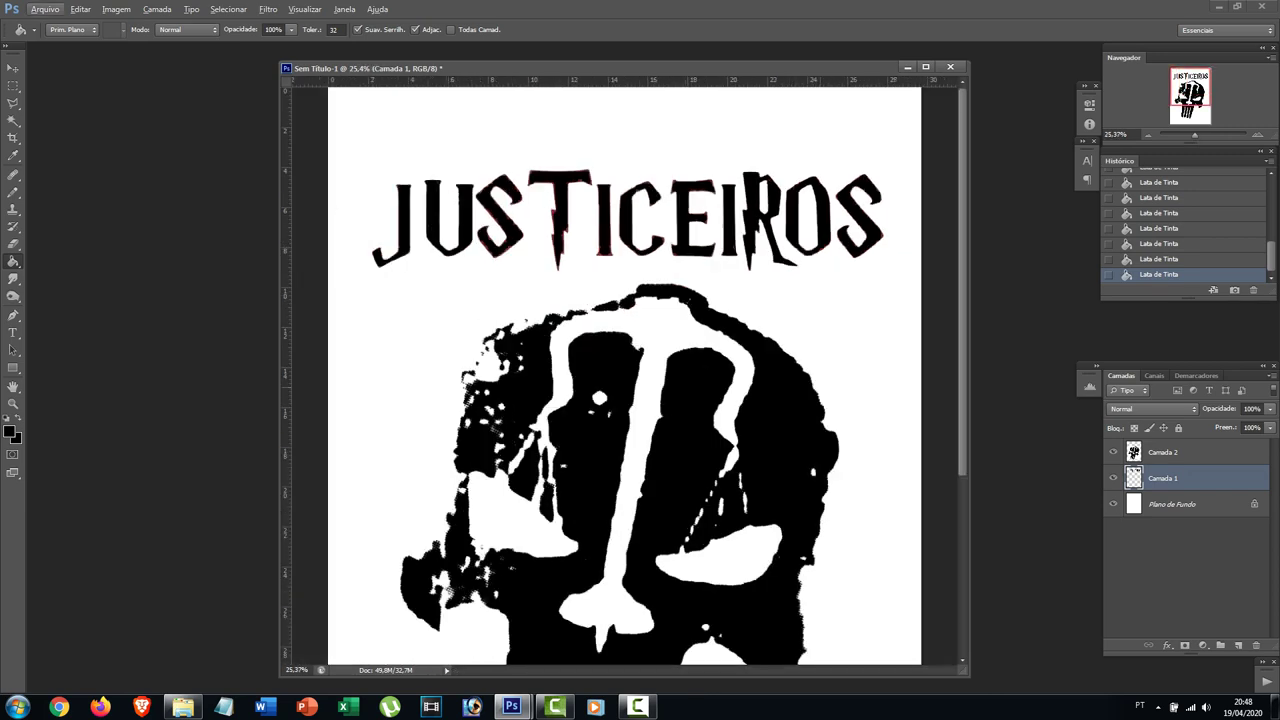
scroll(624, 375, down, 2)
scroll(624, 375, down, 4)
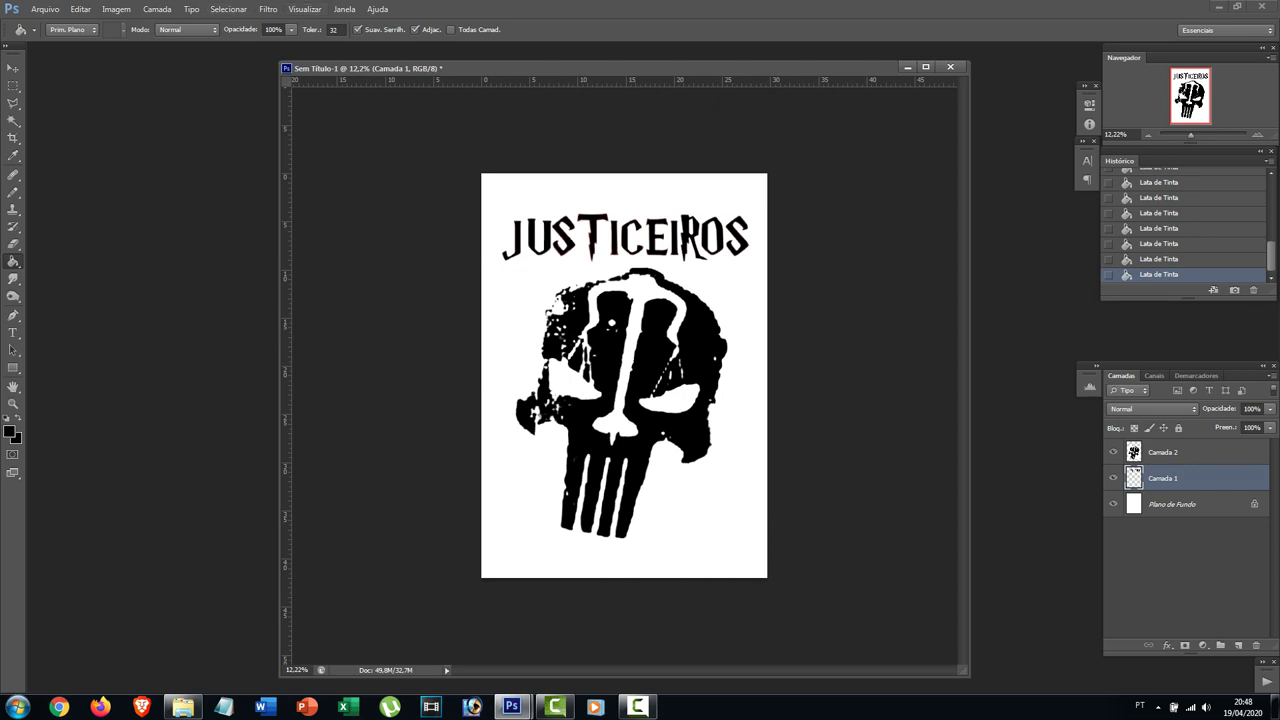
click(157, 9)
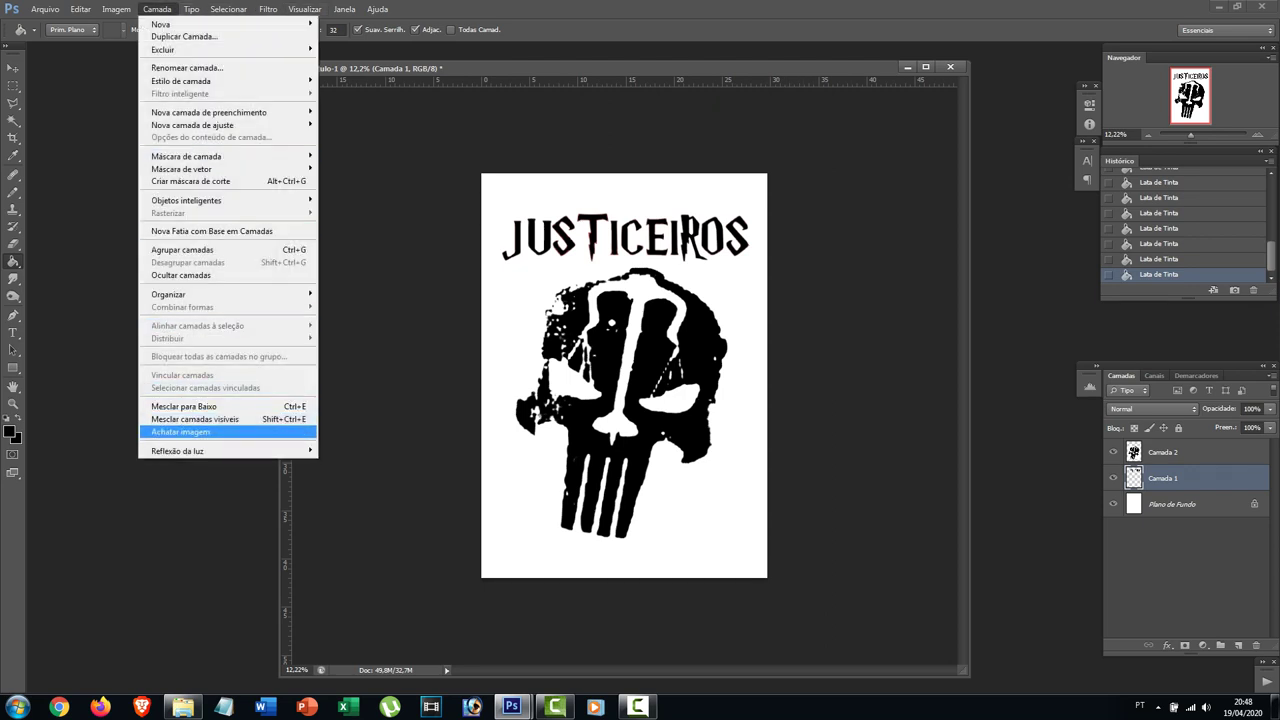
key(Return)
- Convert the flattened document to grayscale mode
scroll(452, 428, up, 6)
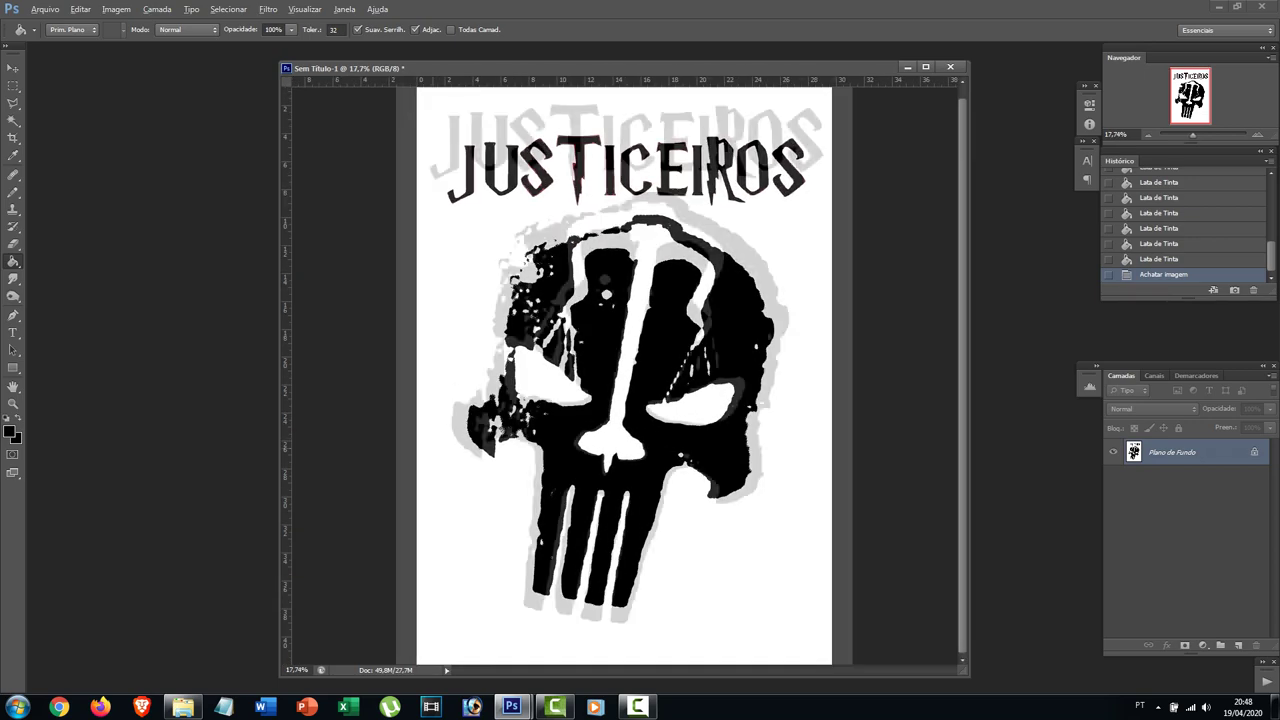
scroll(452, 428, down, 4)
scroll(623, 390, down, 1)
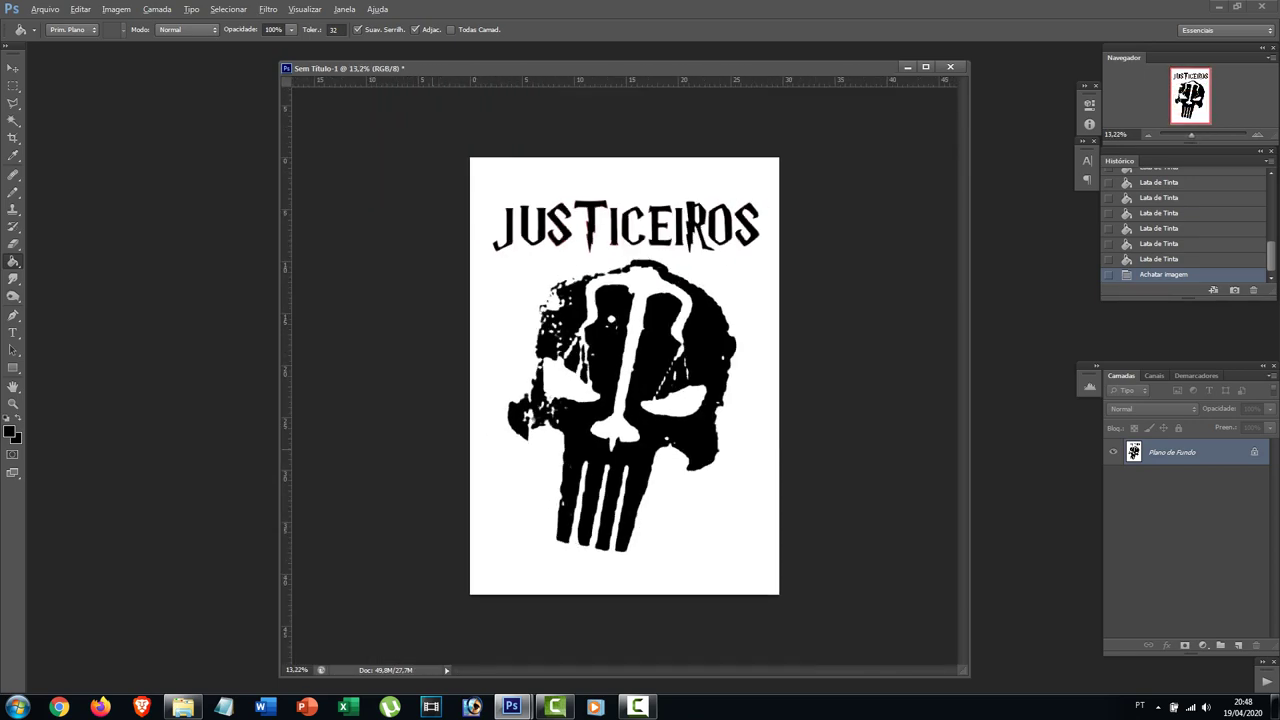
key(alt+i)
key(Right)
key(Down)
key(Return)
key(Return)
- Inspect the grayscale lettering, and select the whole skull area below it with the Rectangular Marquee
scroll(584, 302, up, 13)
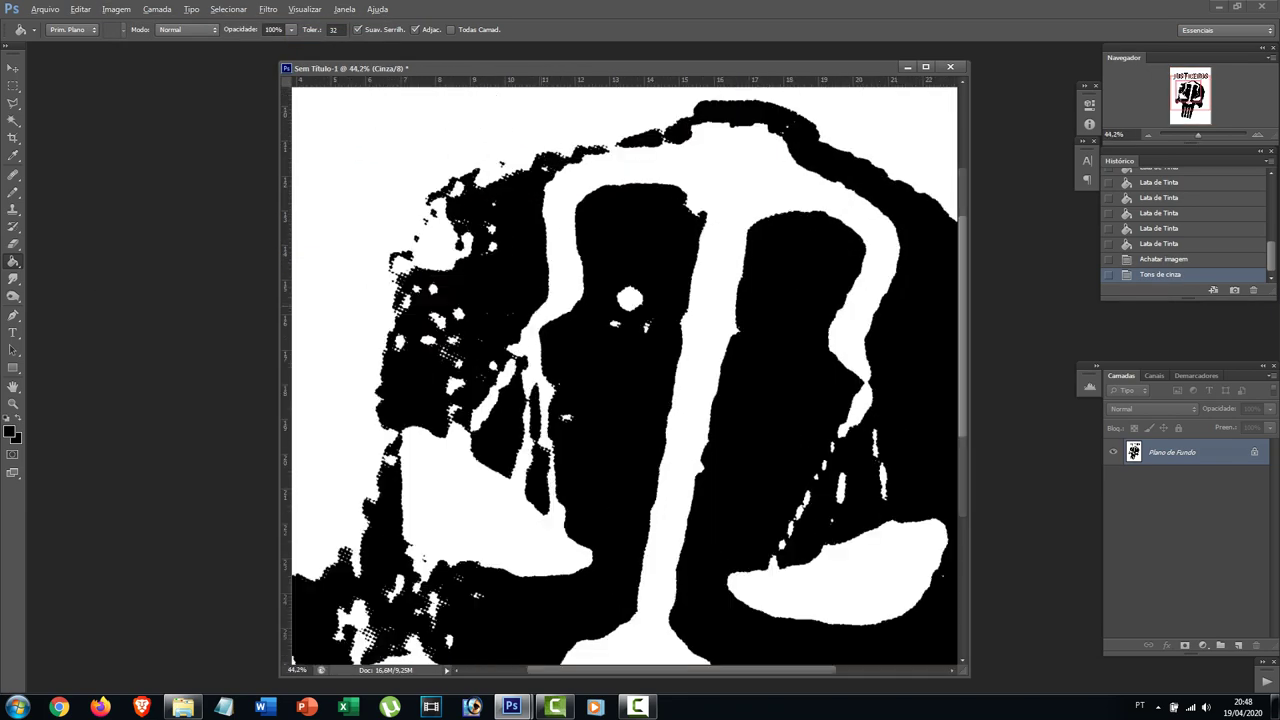
drag(584, 302, 535, 610)
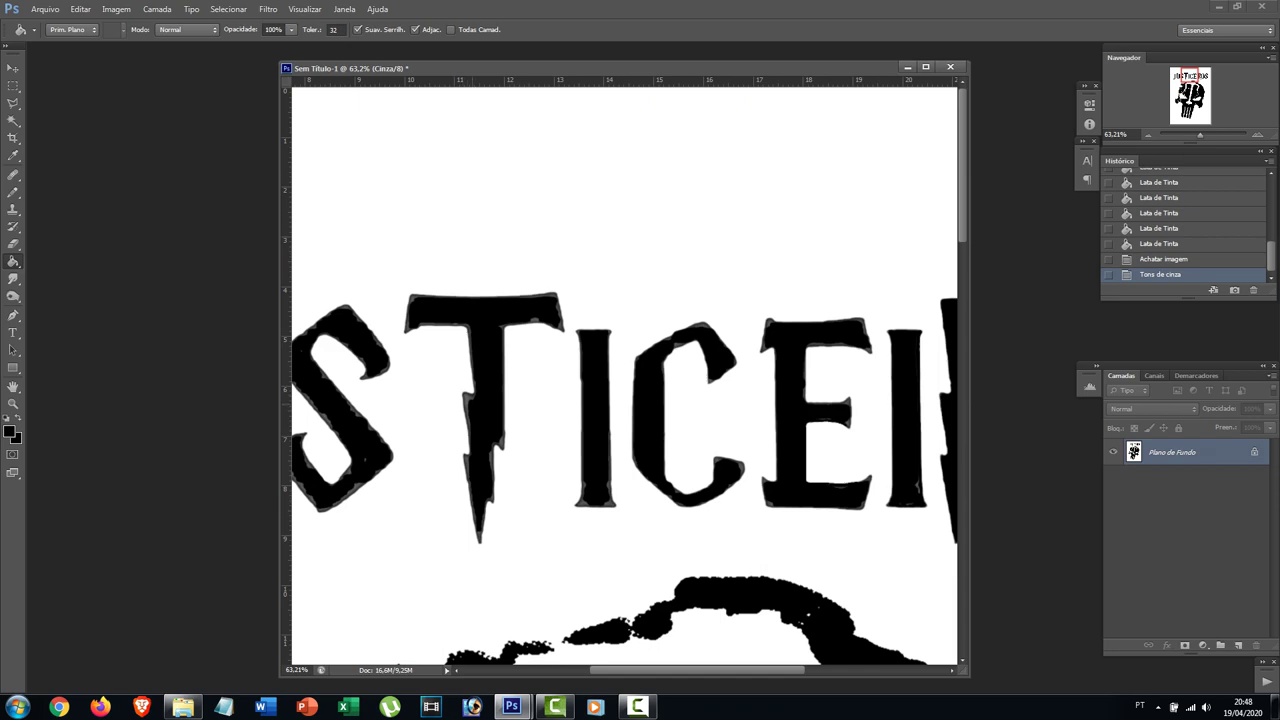
scroll(623, 375, down, 3)
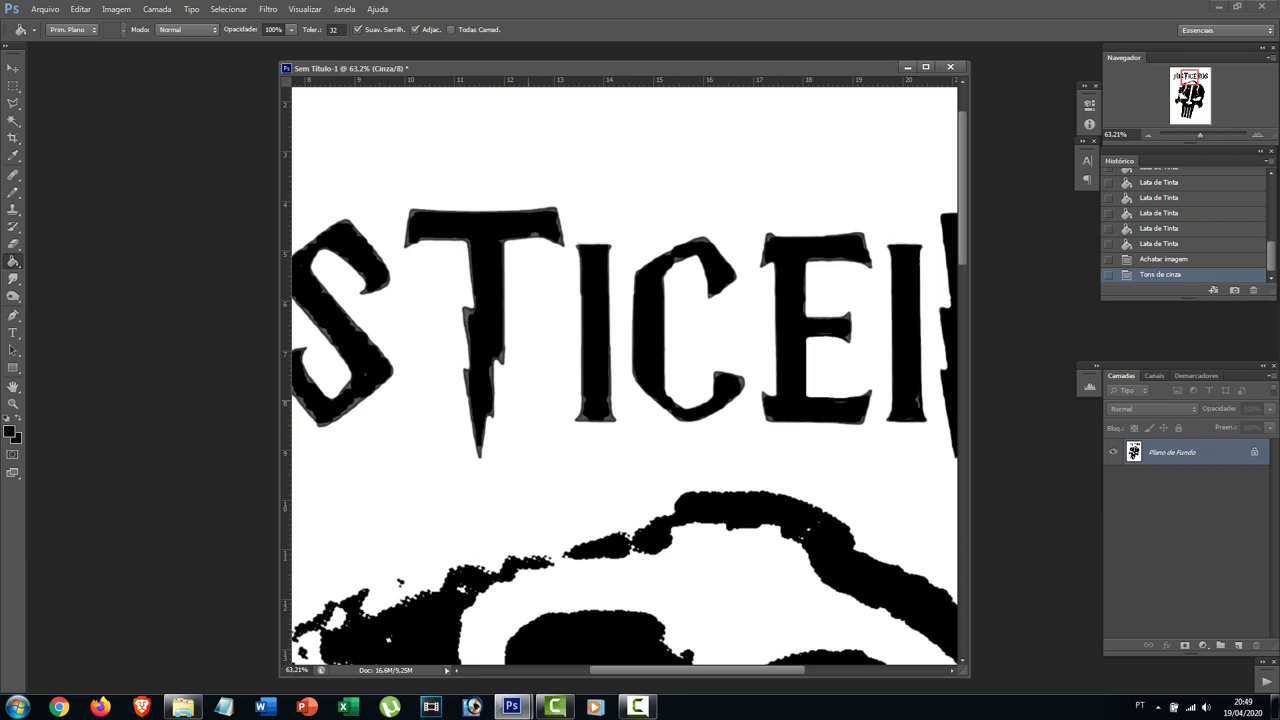
scroll(528, 401, down, 9)
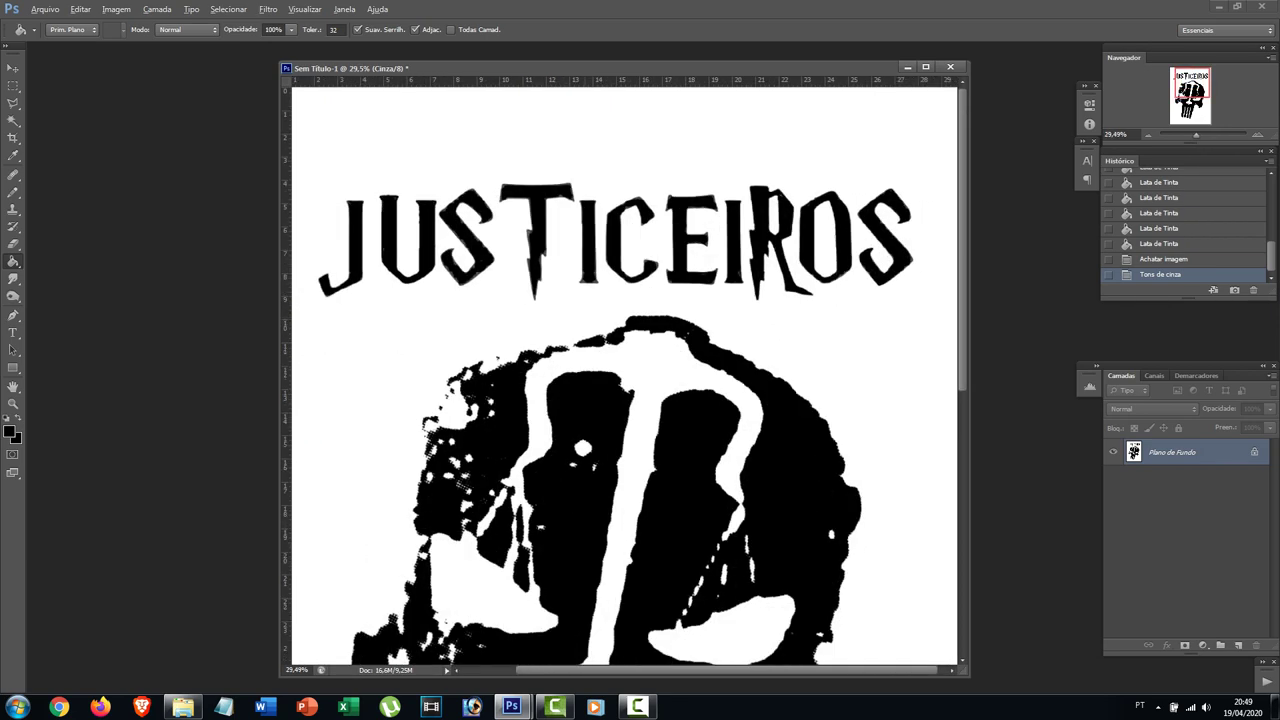
scroll(623, 375, down, 2)
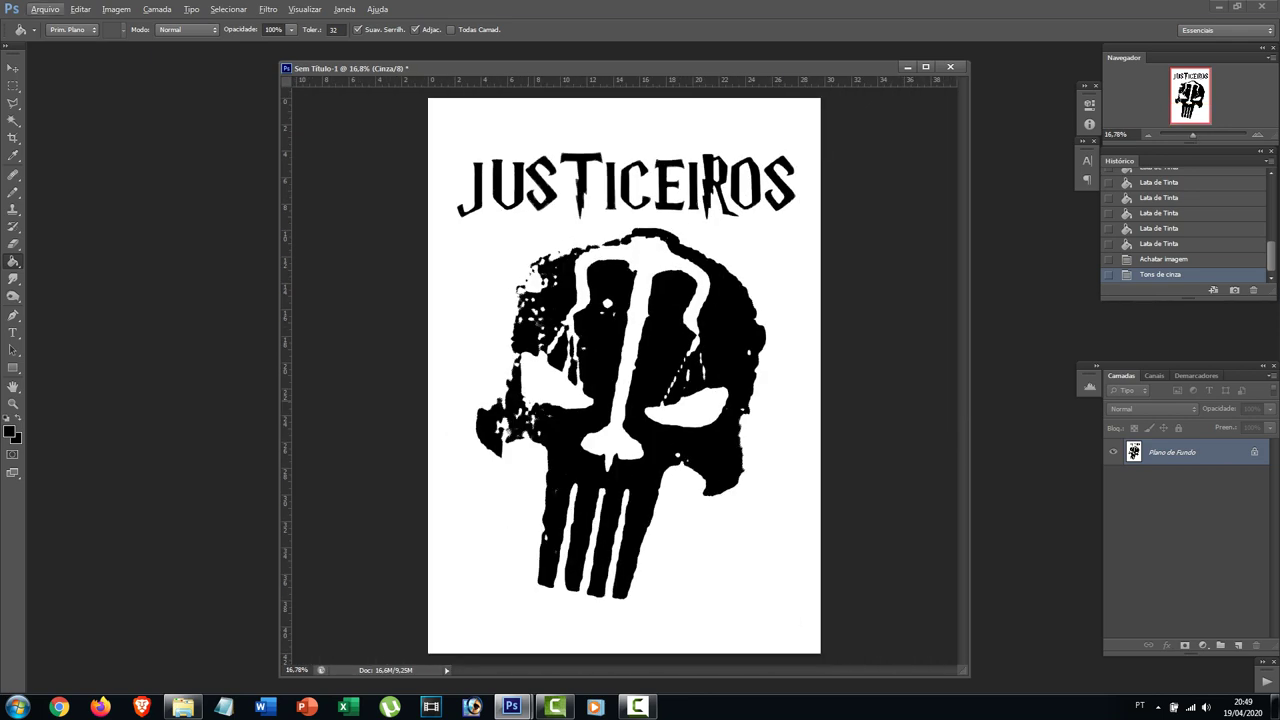
key(m)
drag(432, 655, 928, 224)
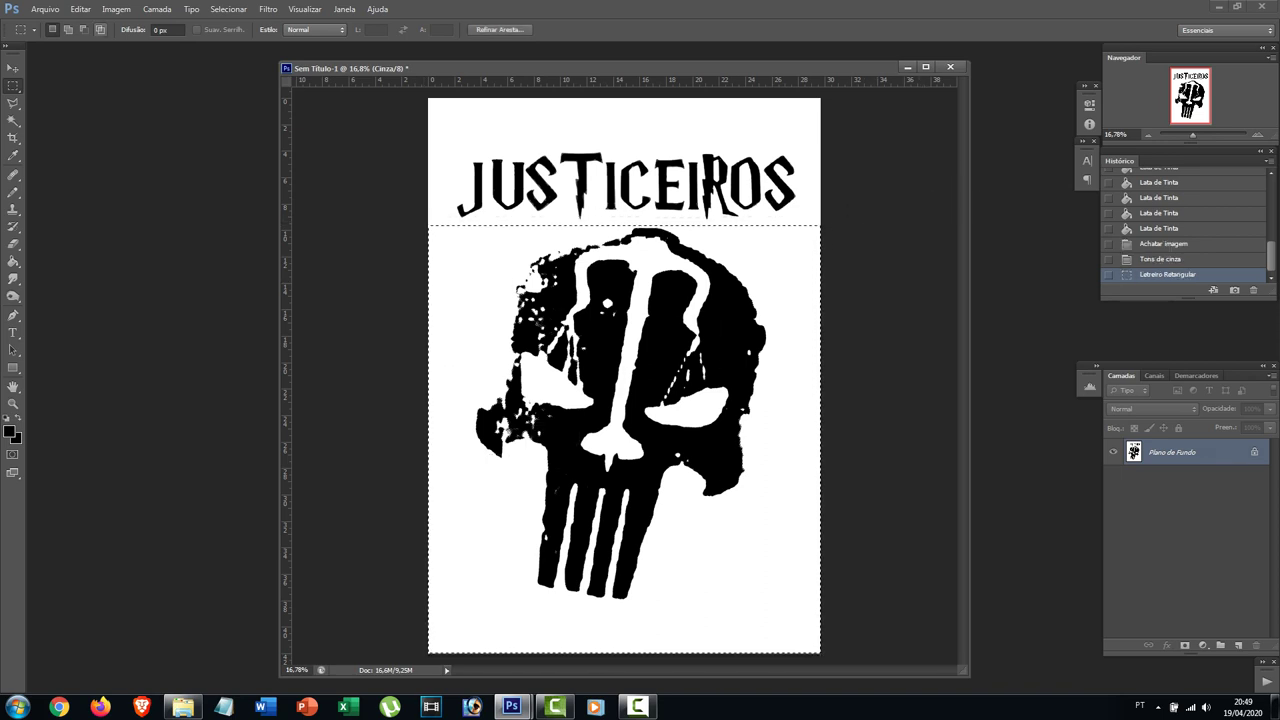
- Create a new grayscale document from the international paper preset at A3, 297 × 420 mm and 300 pixels/inch
click(45, 9)
click(60, 23)
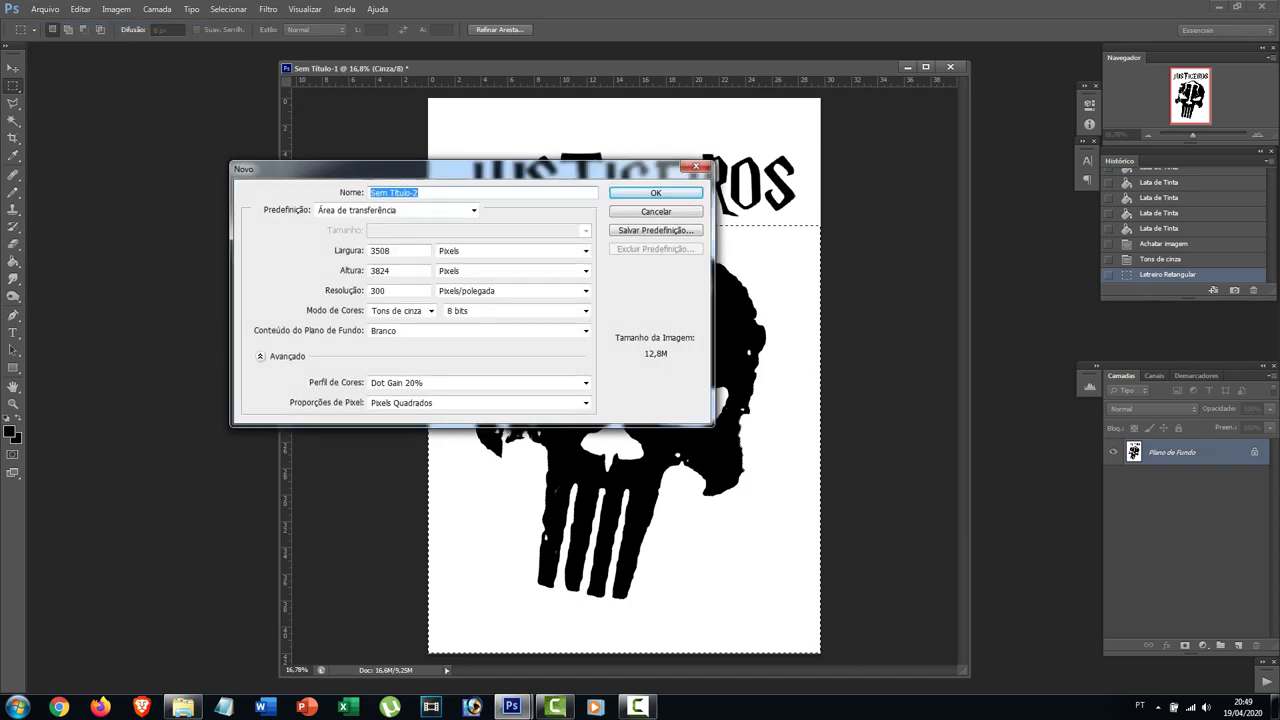
click(400, 210)
click(350, 267)
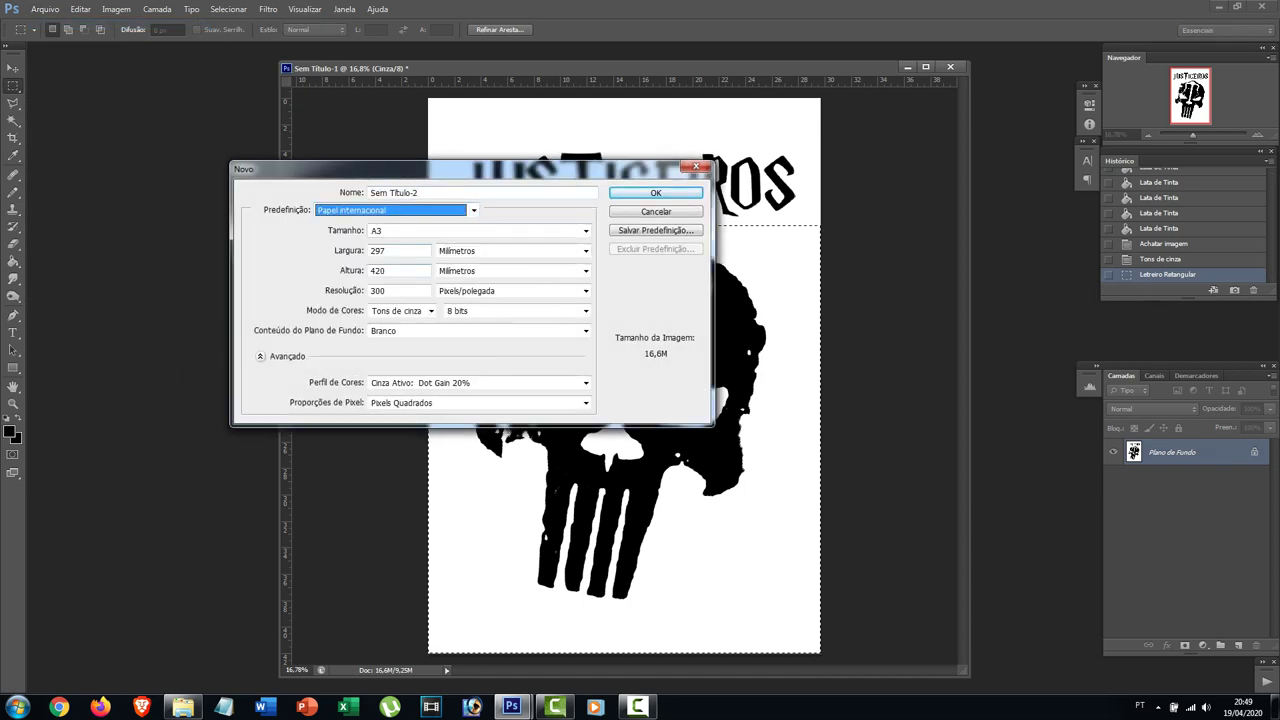
key(Return)
- Arrange the two document windows side by side and copy the selected skull into the new A3 document with the Move tool
drag(485, 83, 301, 49)
click(850, 68)
drag(850, 68, 955, 81)
key(v)
drag(620, 410, 307, 388)
click(930, 80)
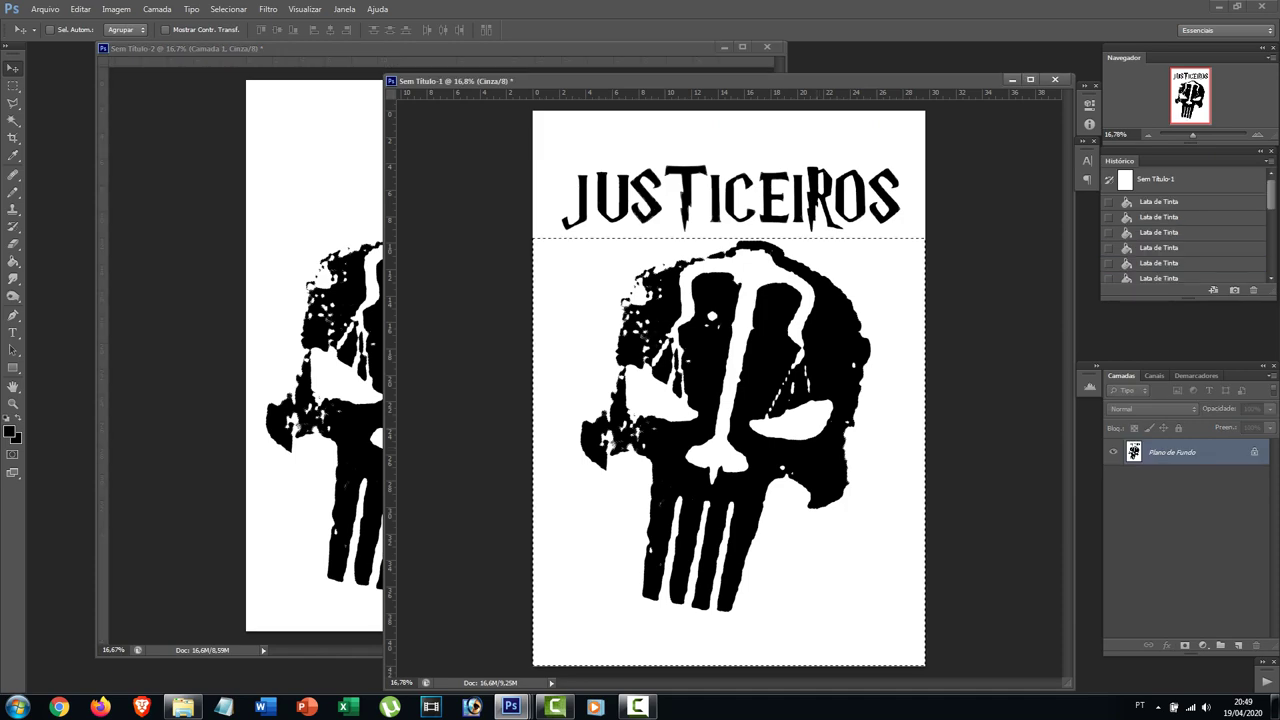
- Convert the original document's background into the layer Camada 0 and delete the selected skull area from it
key(Delete)
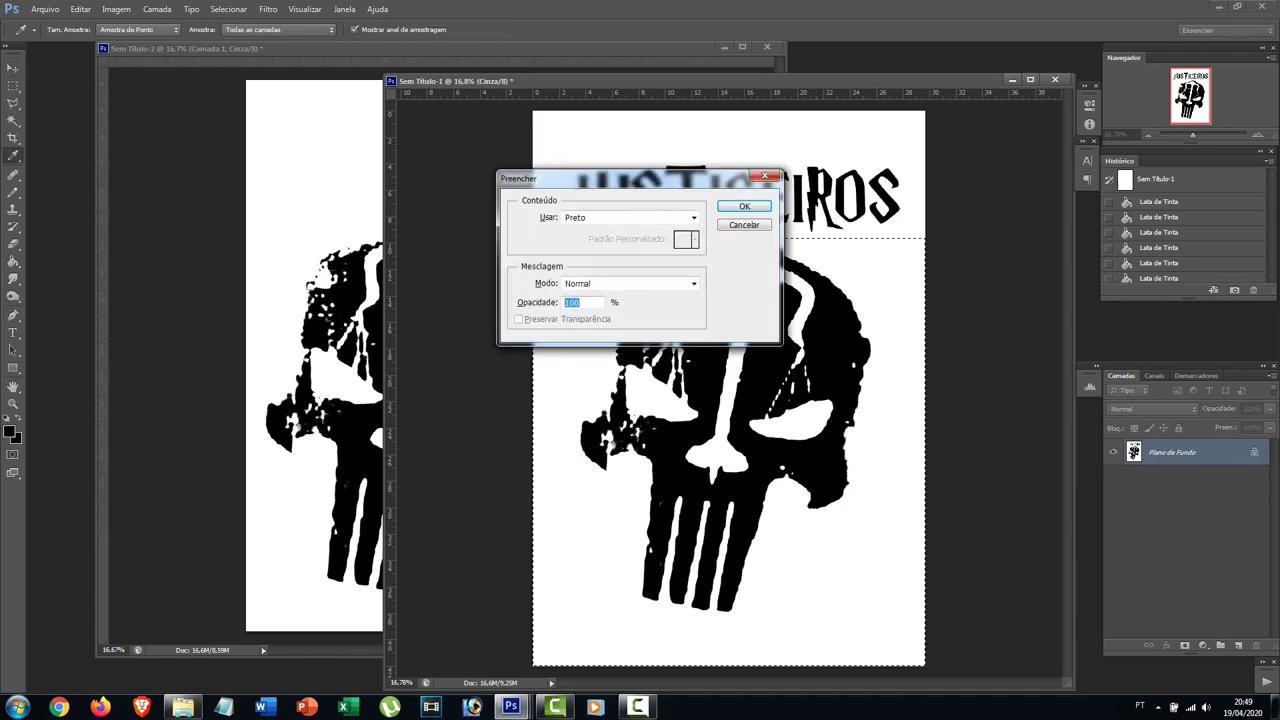
click(744, 225)
double_click(1172, 452)
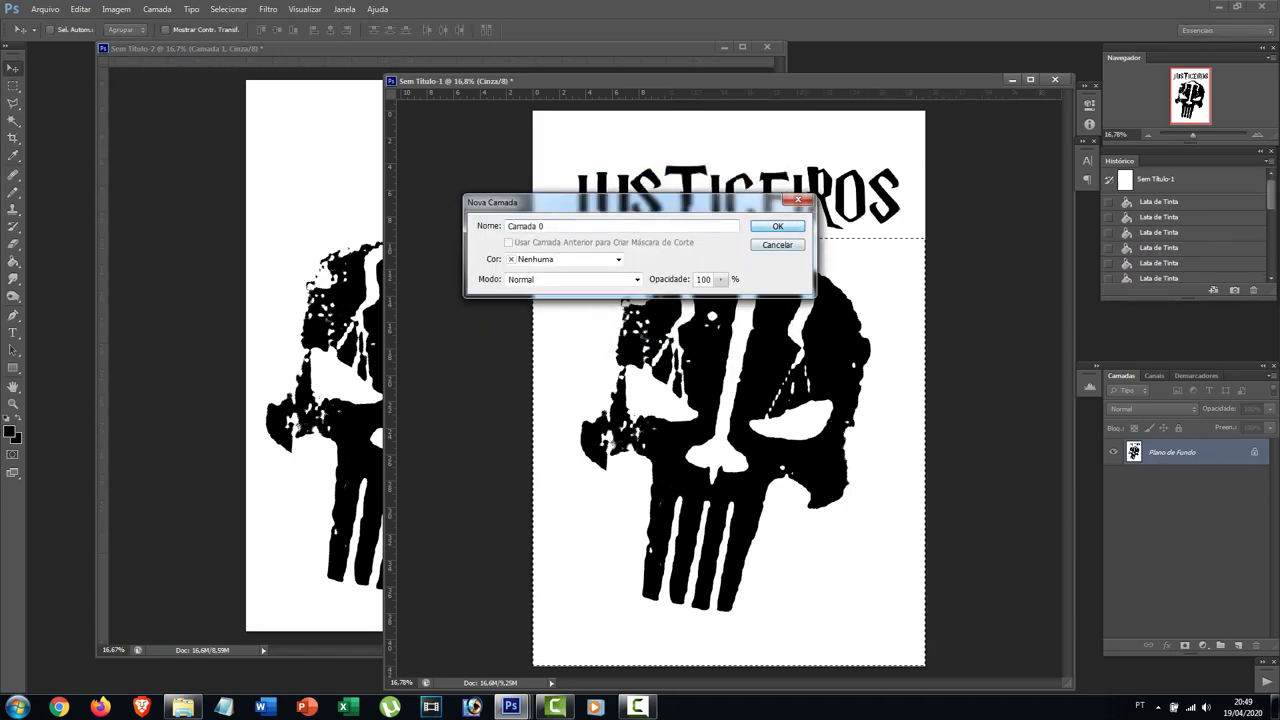
key(Return)
key(Delete)
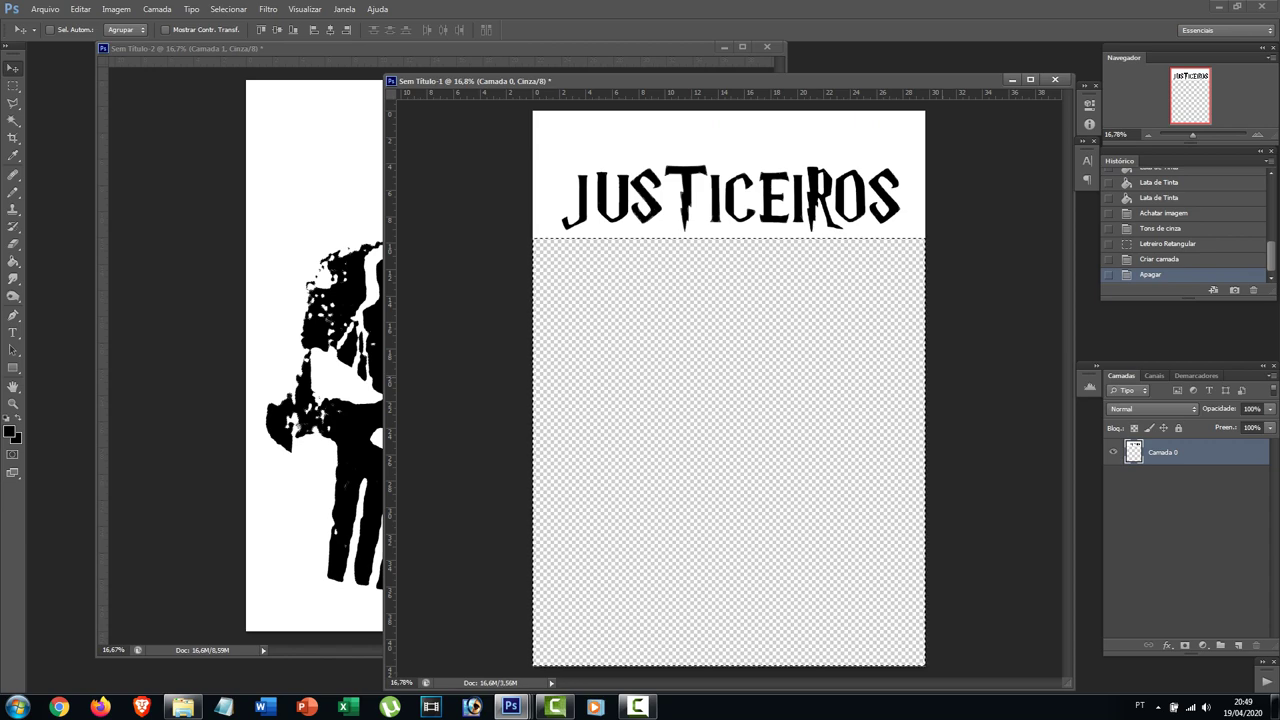
- Try to fill the emptied area below the lettering with the Paint Bucket and deselect it, and undo both
key(g)
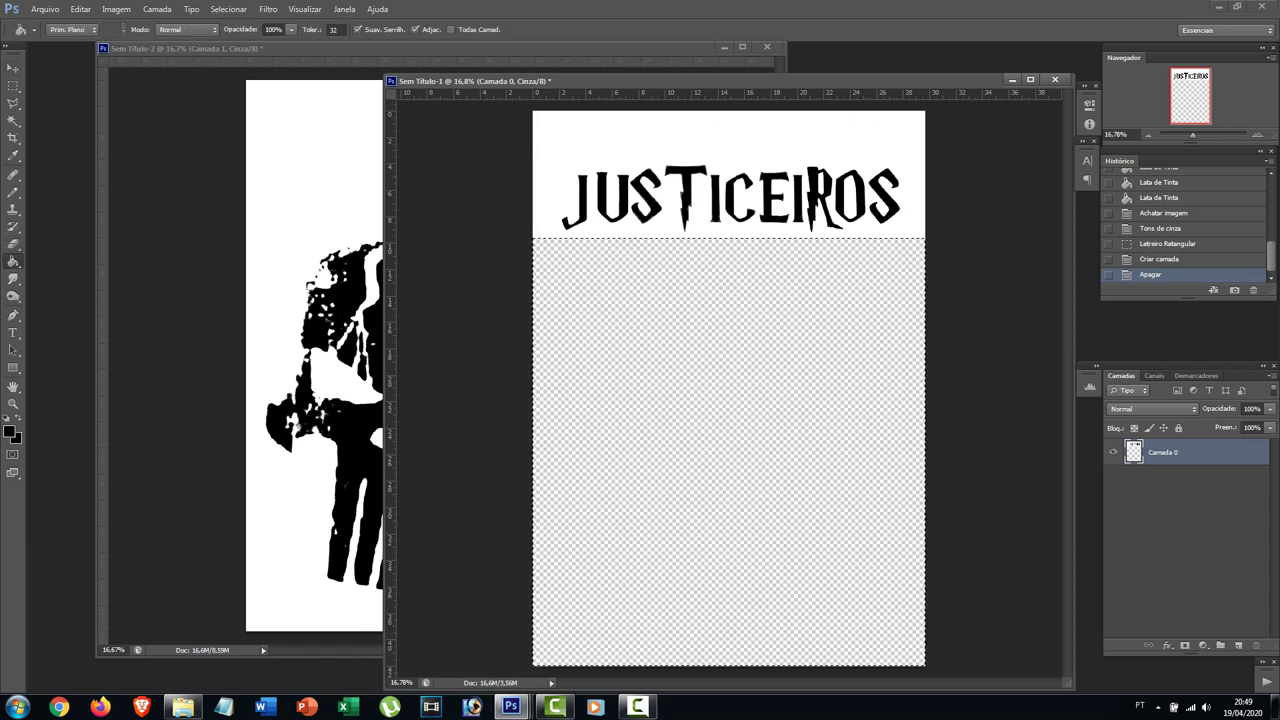
click(728, 450)
key(ctrl+d)
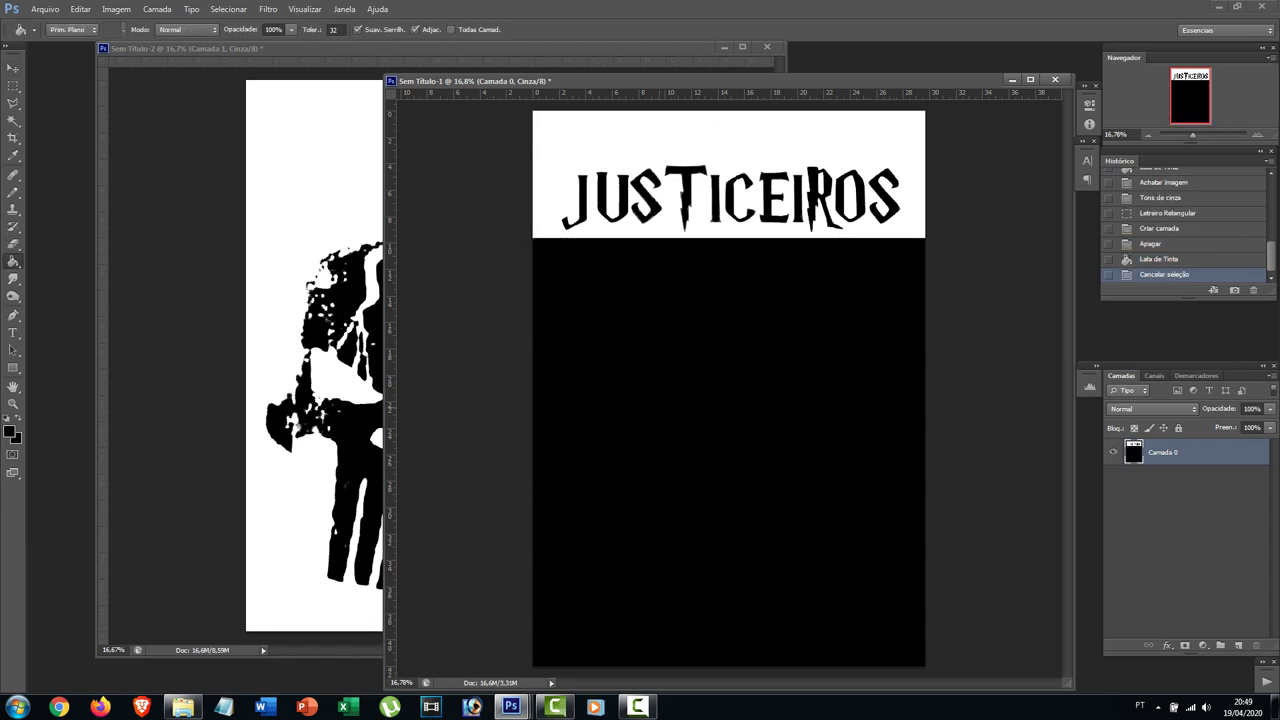
key(ctrl+alt+z)
key(ctrl+alt+z)
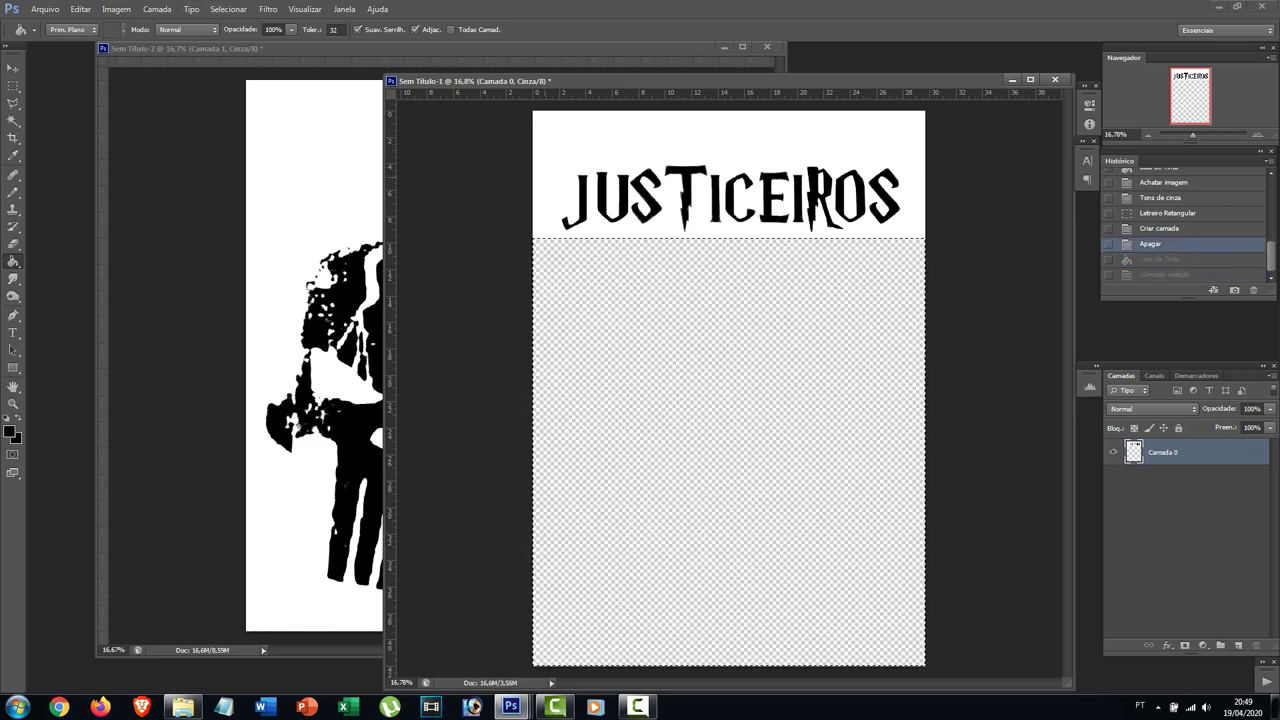
- Deselect the emptied area and flatten the lettering document onto a white background
key(ctrl+d)
click(157, 9)
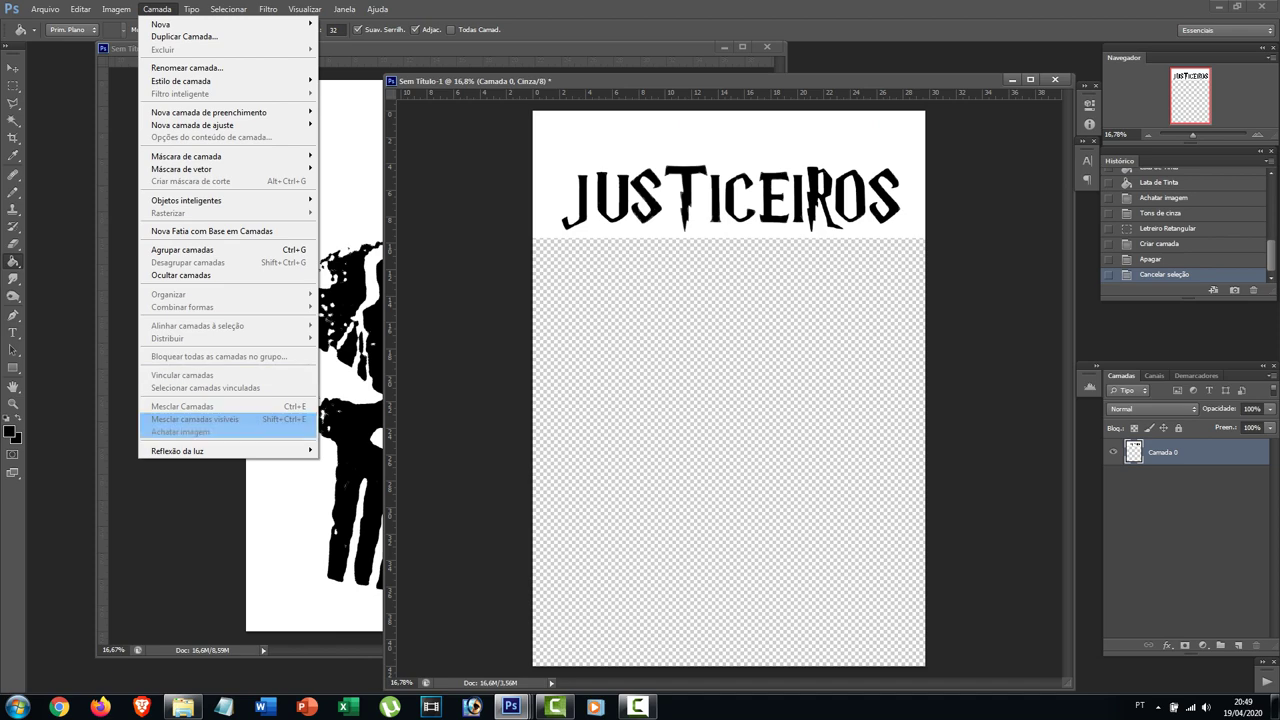
click(180, 431)
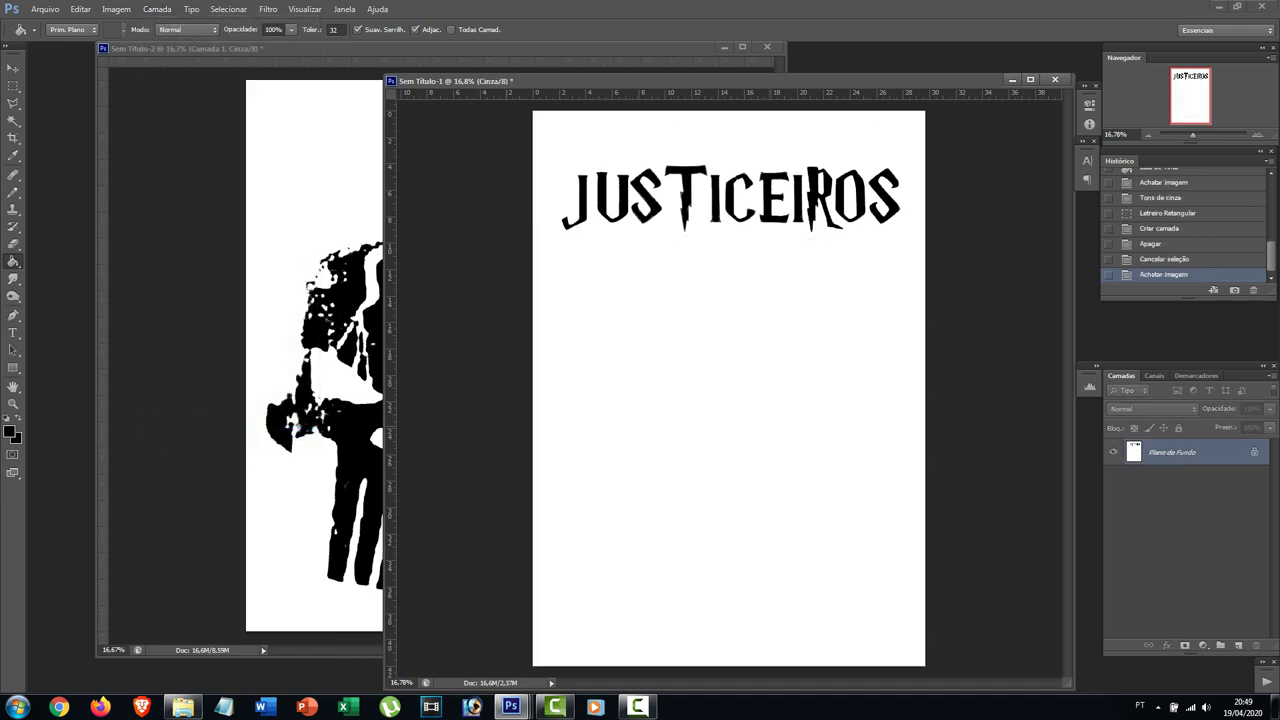
- Apply Levels at its default values, and convert the flattened background into the layer Camada 0
key(ctrl+l)
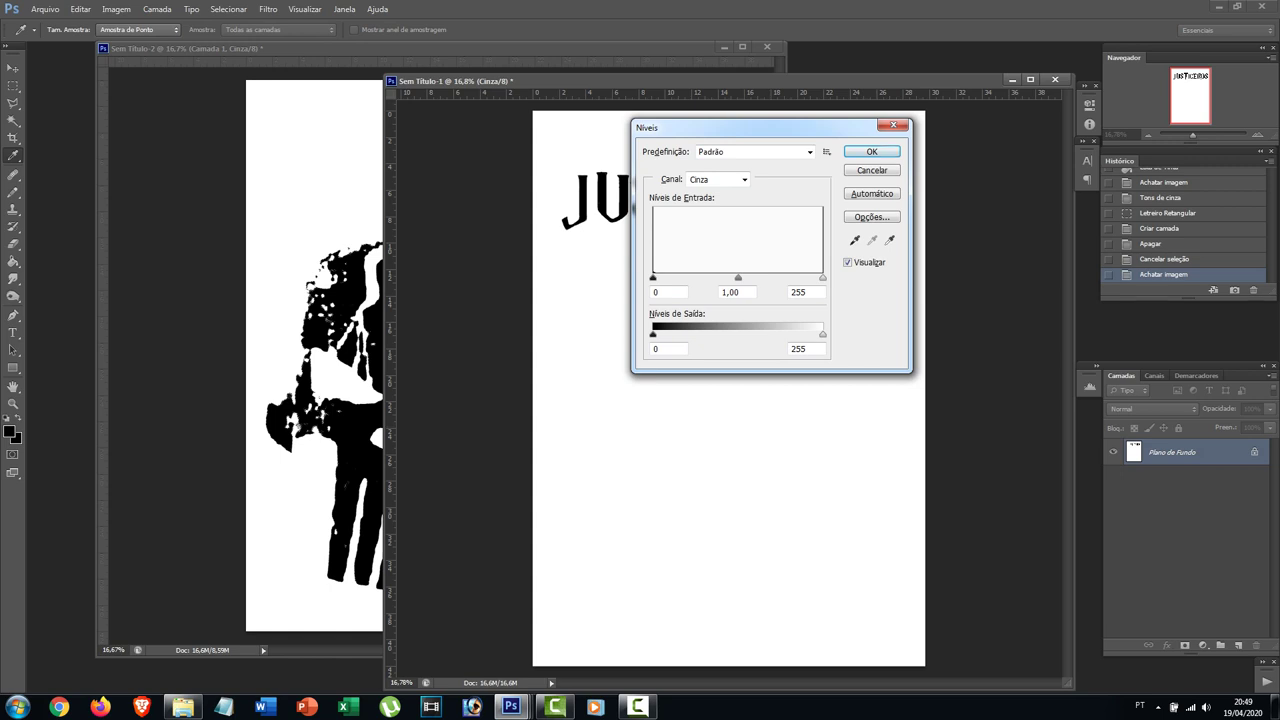
key(Return)
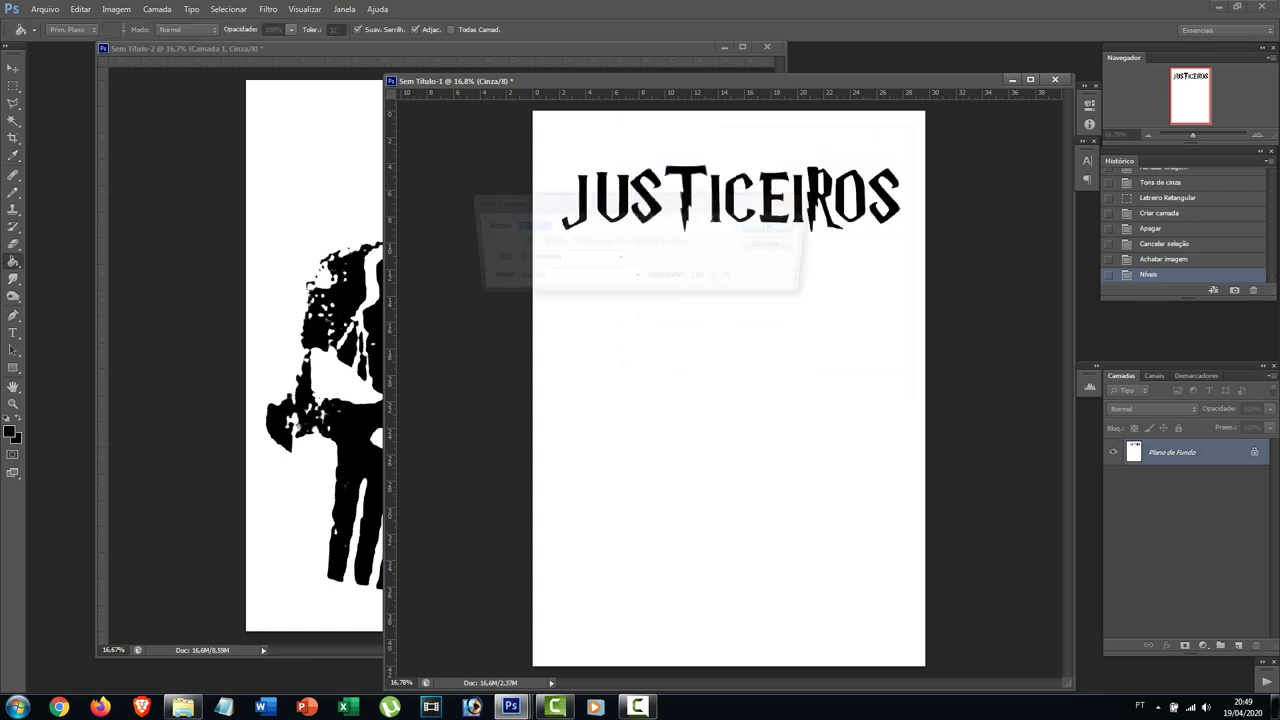
double_click(1172, 452)
key(Return)
- Darken the gray-edged lettering to solid black in Levels by raising the shadow input level
scroll(728, 400, up, 4)
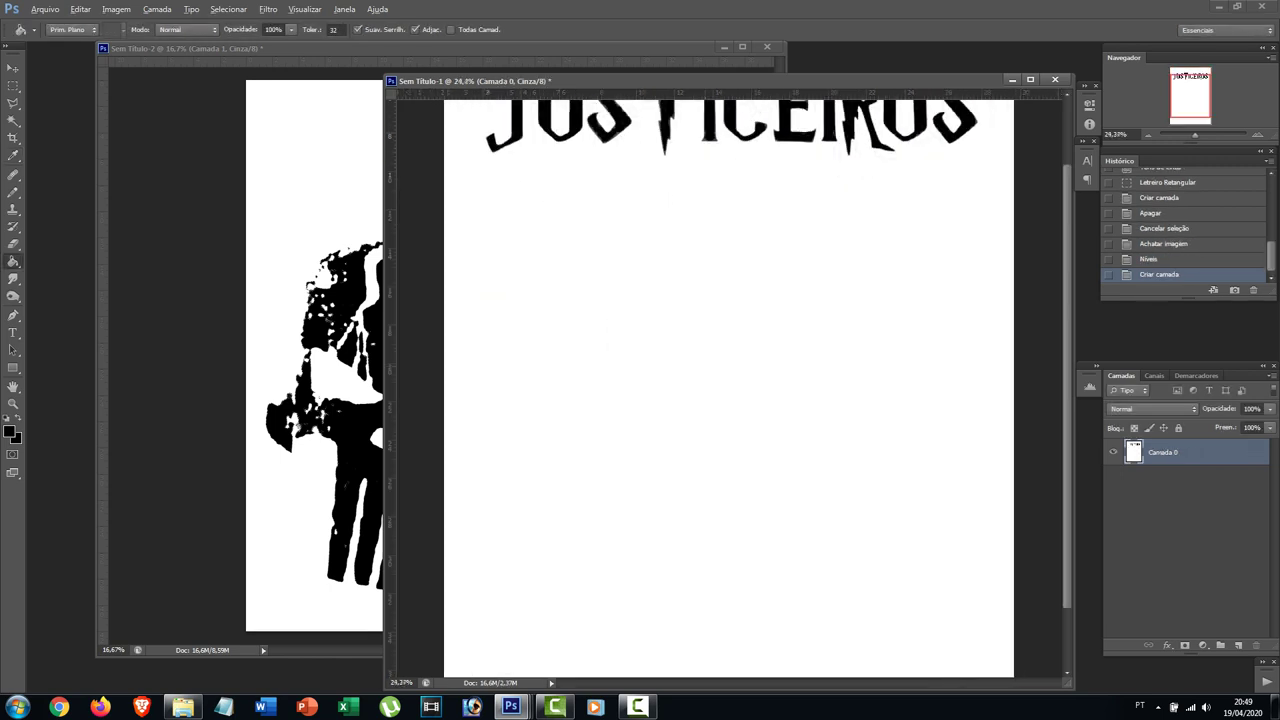
scroll(728, 390, up, 3)
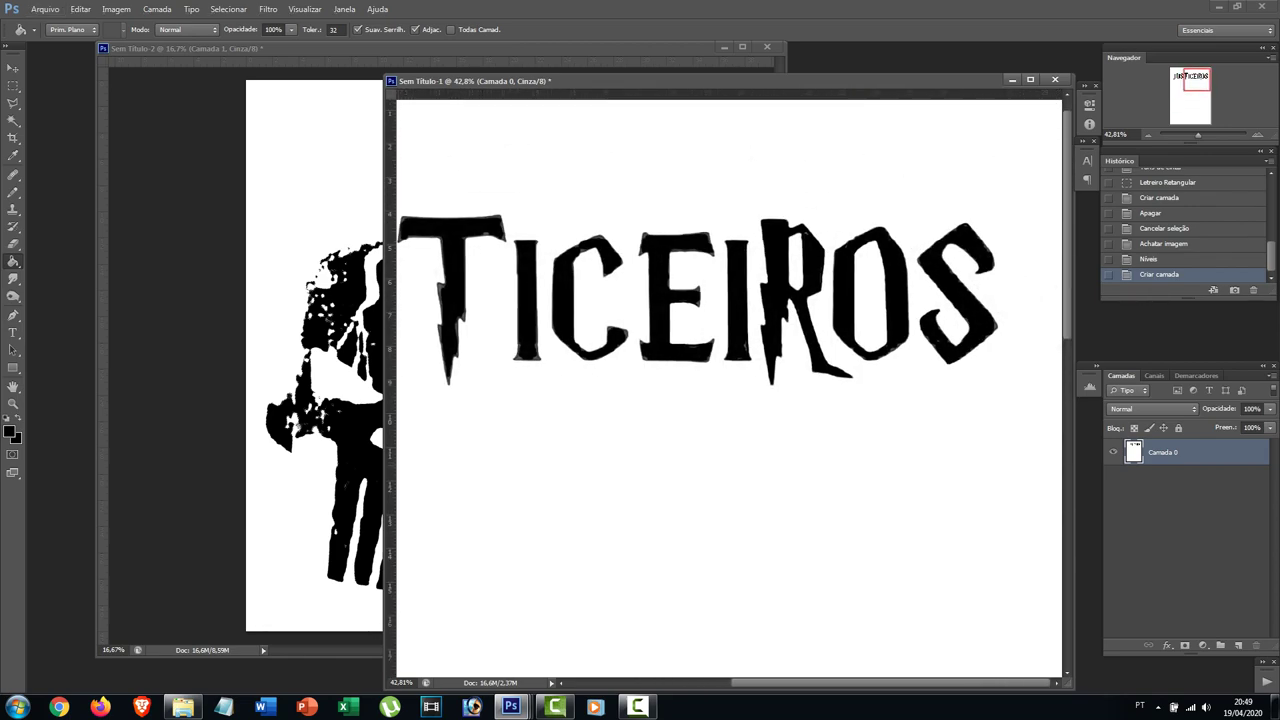
key(ctrl+l)
drag(700, 127, 817, 297)
drag(769, 447, 893, 448)
key(Return)
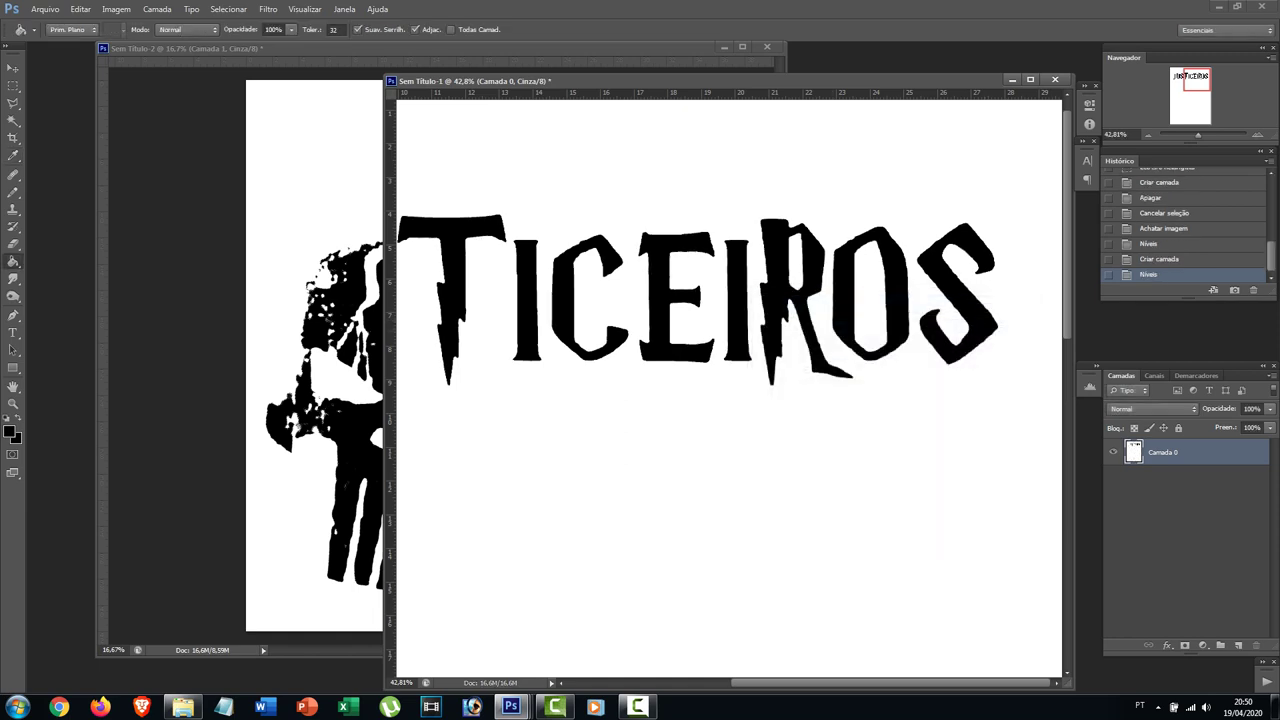
scroll(988, 321, down, 2)
scroll(729, 388, down, 8)
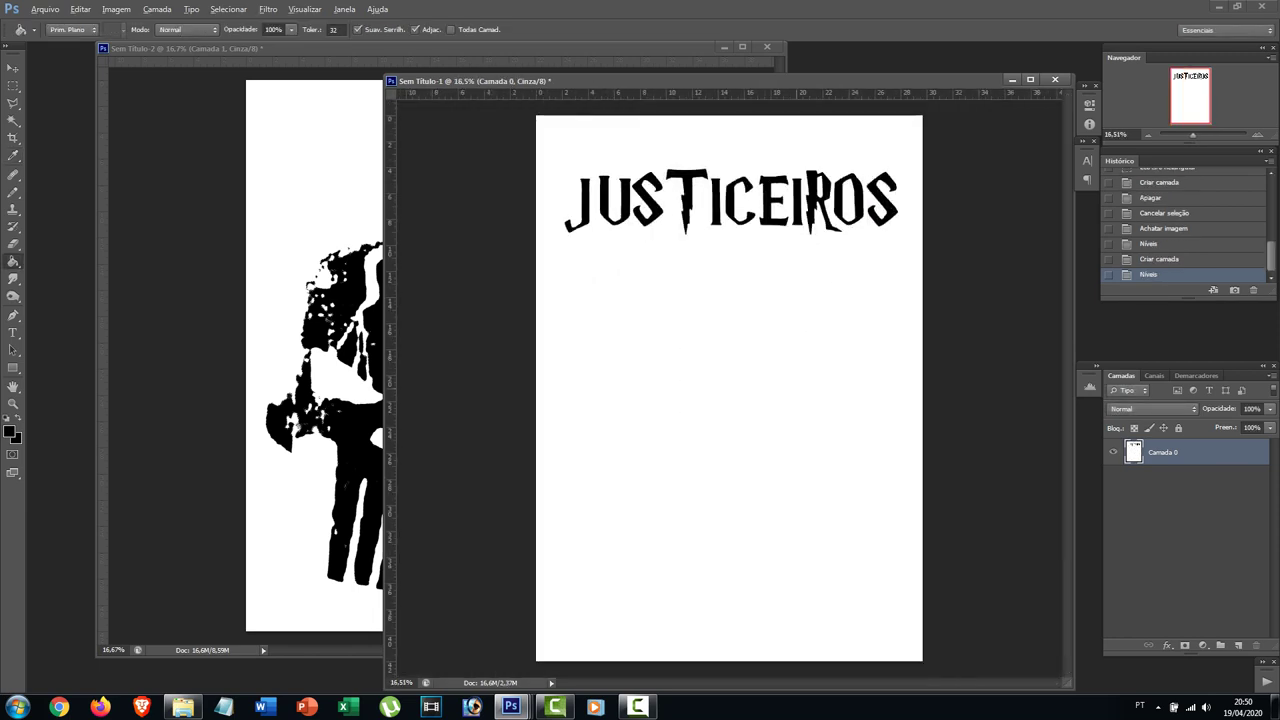
- Copy the skull layer from the second A3 document into the lettering document, place it below the lettering, and inspect its details
click(440, 48)
key(v)
drag(539, 344, 835, 360)
drag(780, 560, 772, 498)
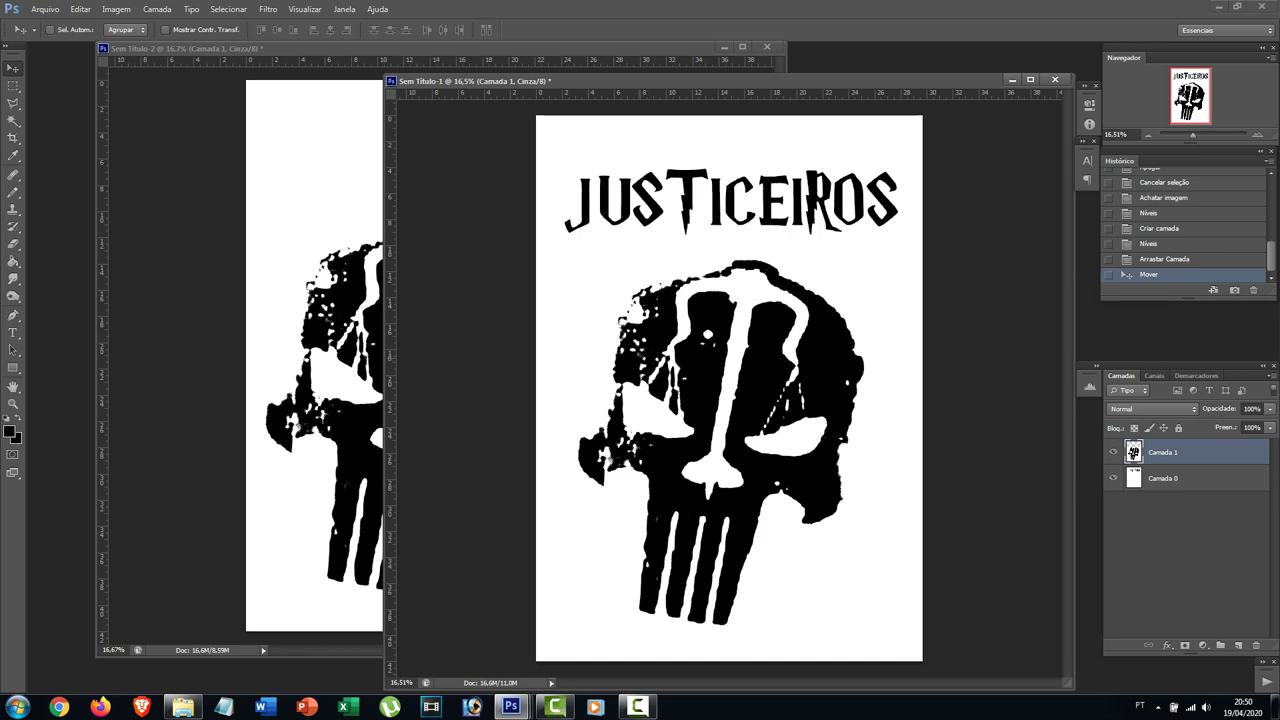
scroll(691, 367, up, 10)
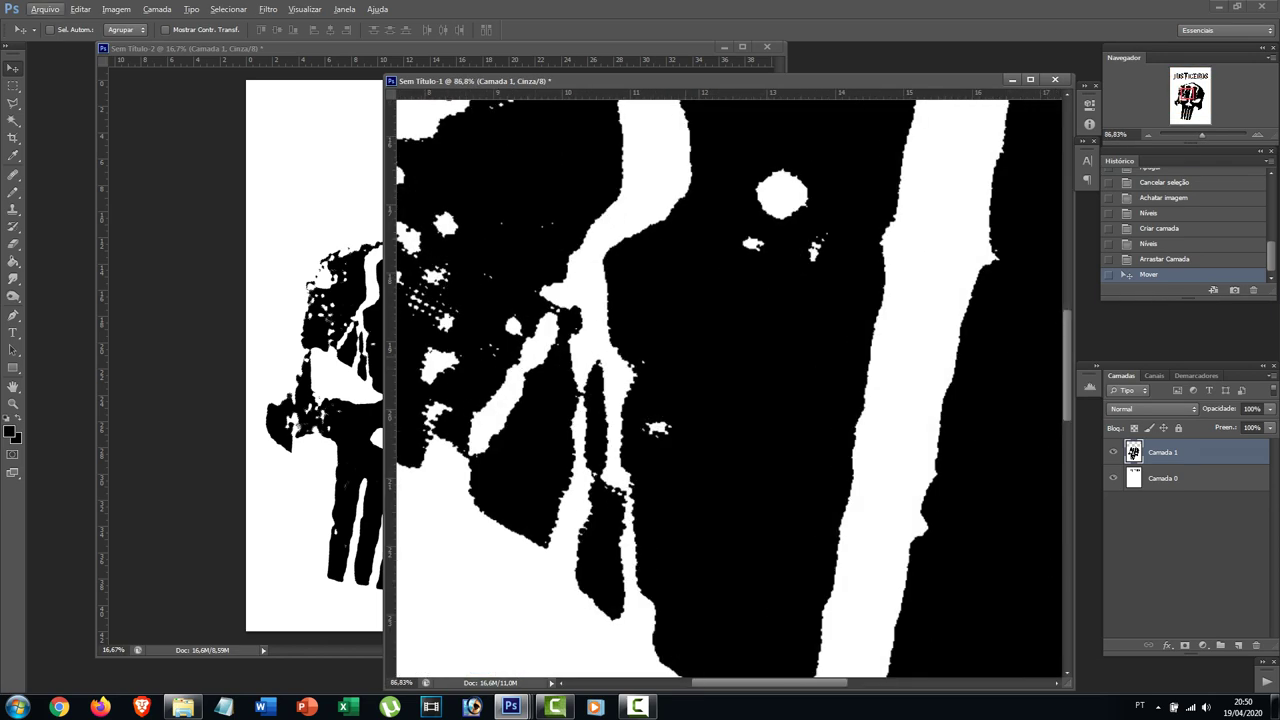
scroll(691, 367, down, 10)
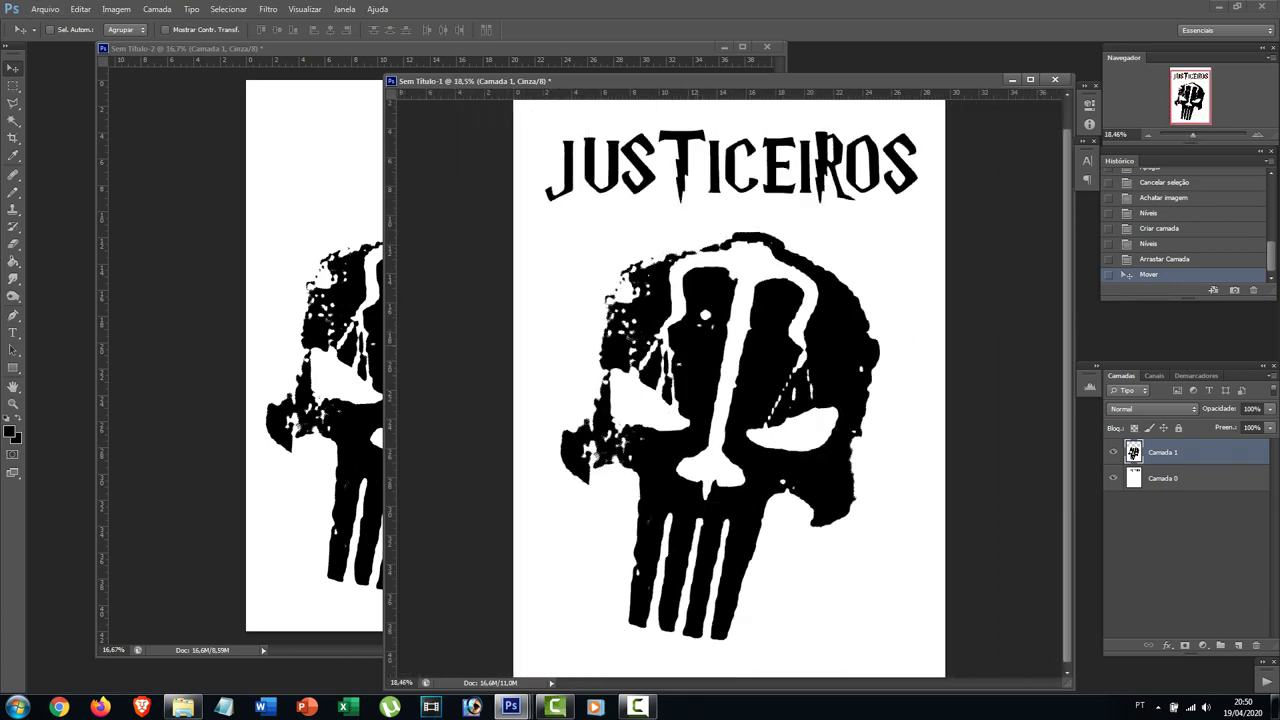
- Shift the lettering document's window aside and fine-tune the skull layer's position so it sits centered below the lettering
drag(470, 80, 366, 77)
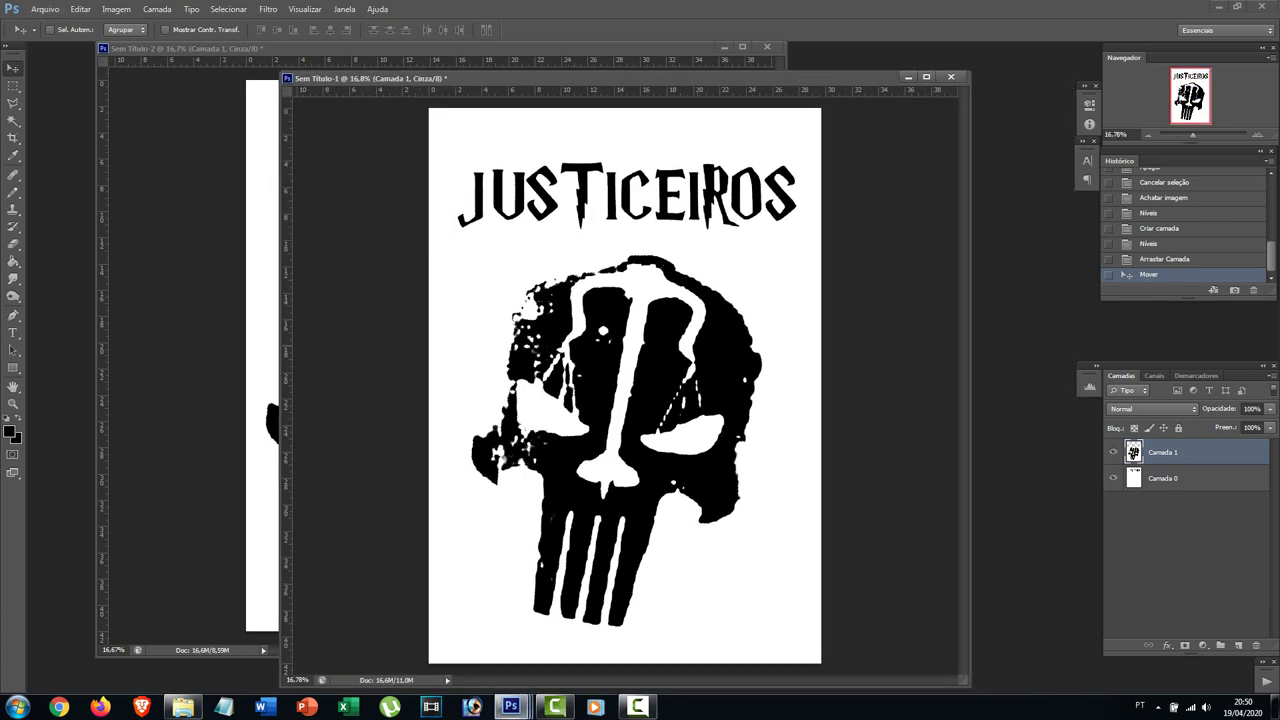
drag(694, 348, 704, 350)
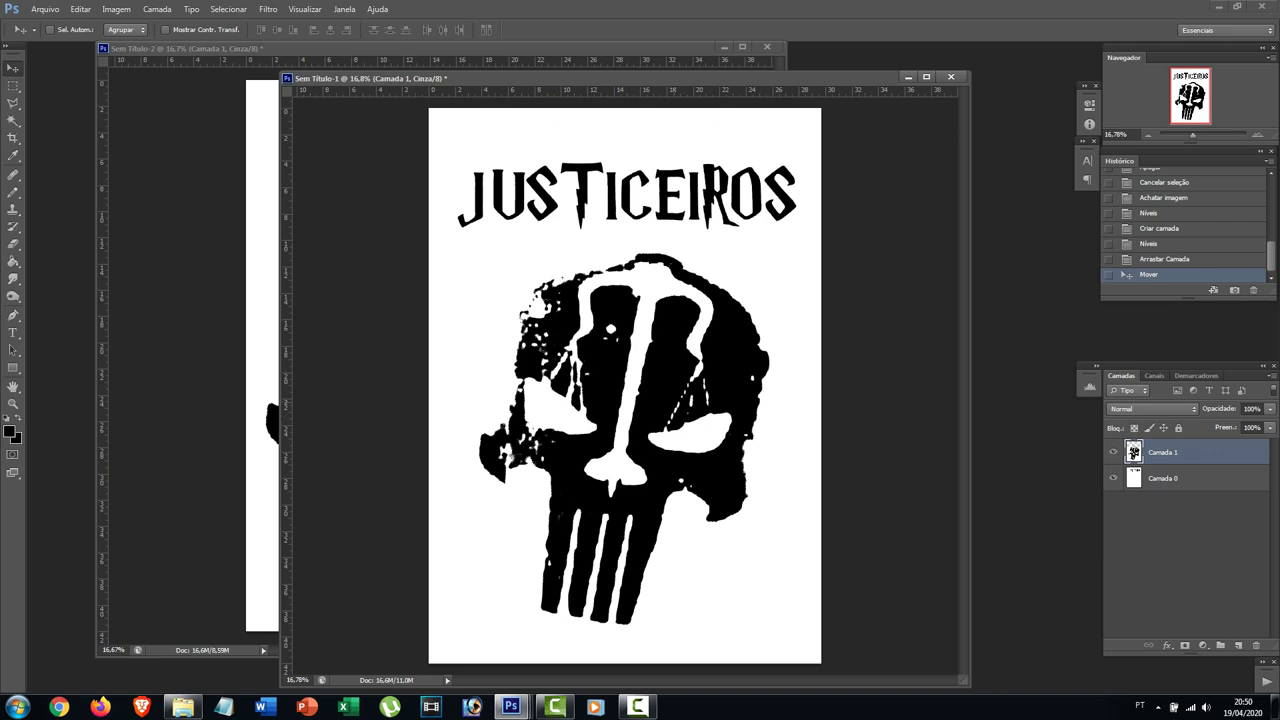
key(shift+Left)
key(shift+Left)
key(shift+Left)
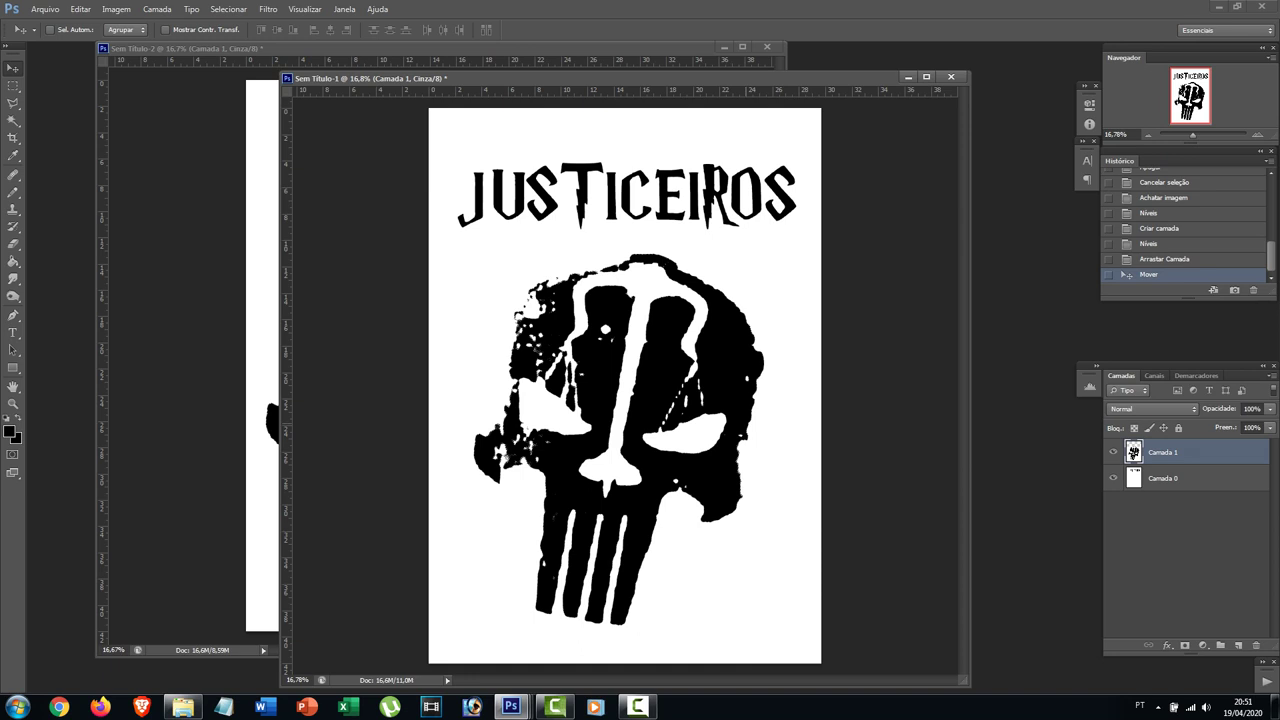
drag(675, 401, 677, 397)
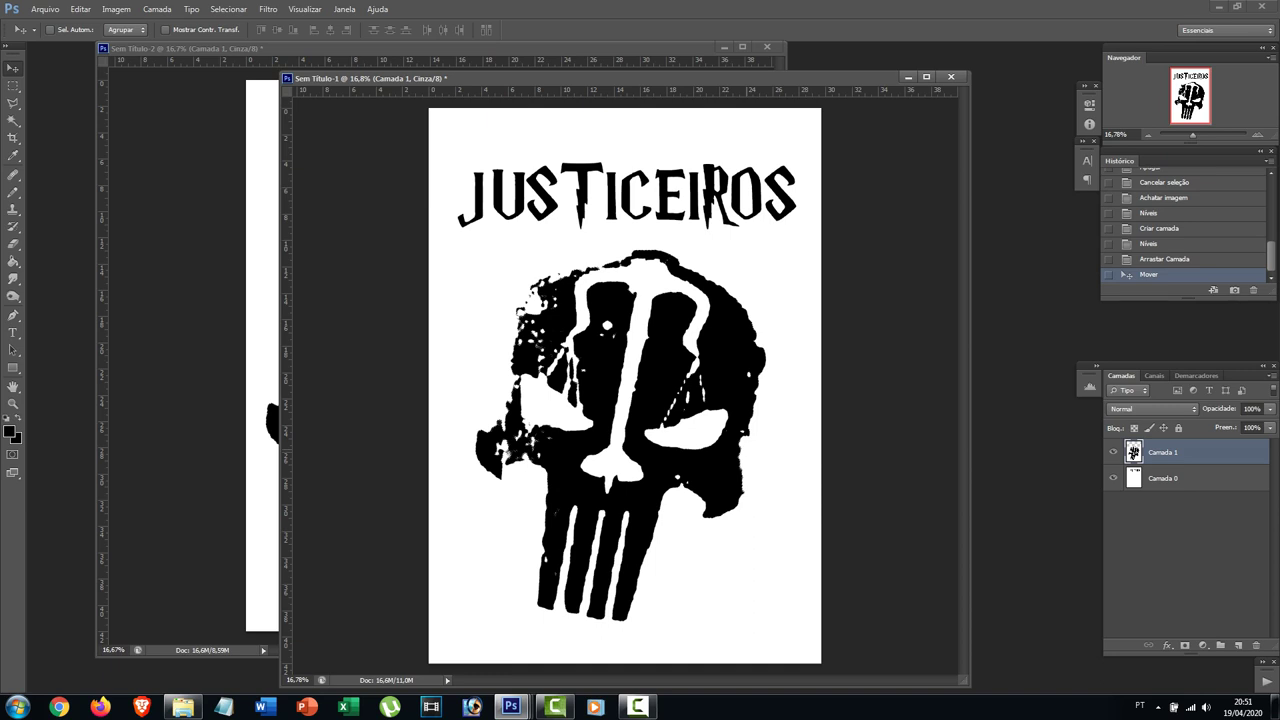
drag(675, 358, 667, 355)
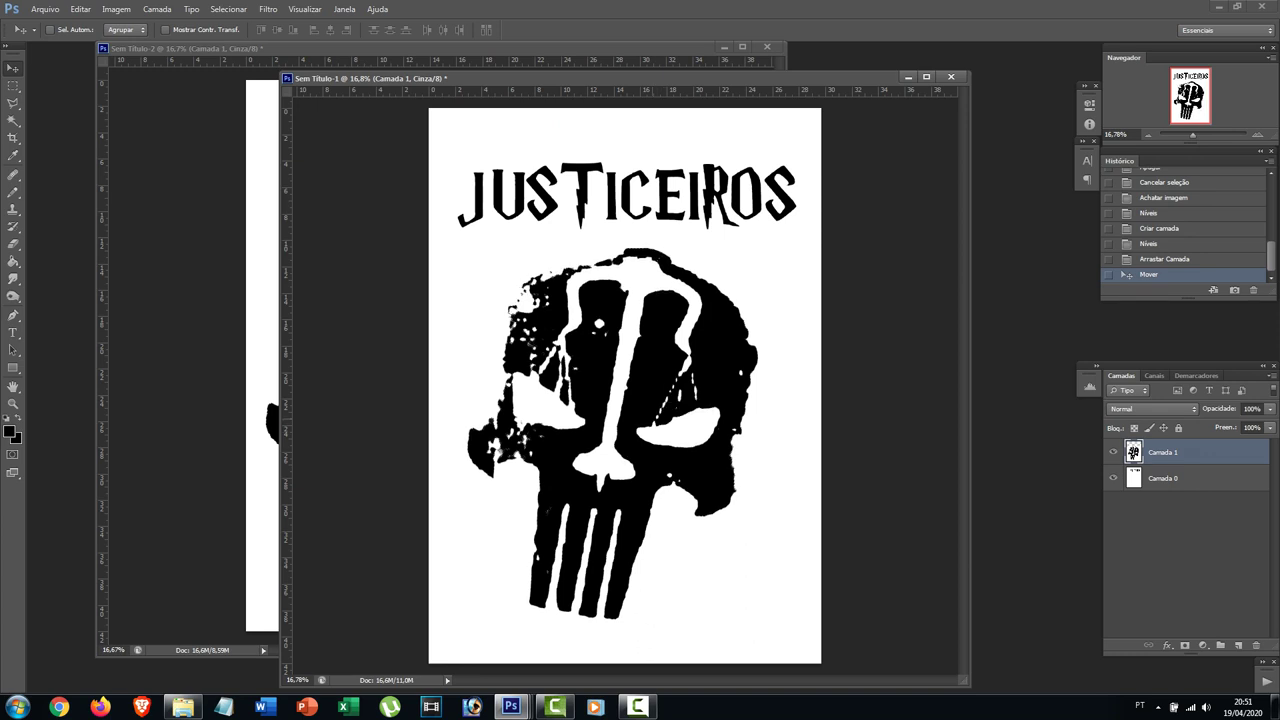
drag(667, 355, 664, 362)
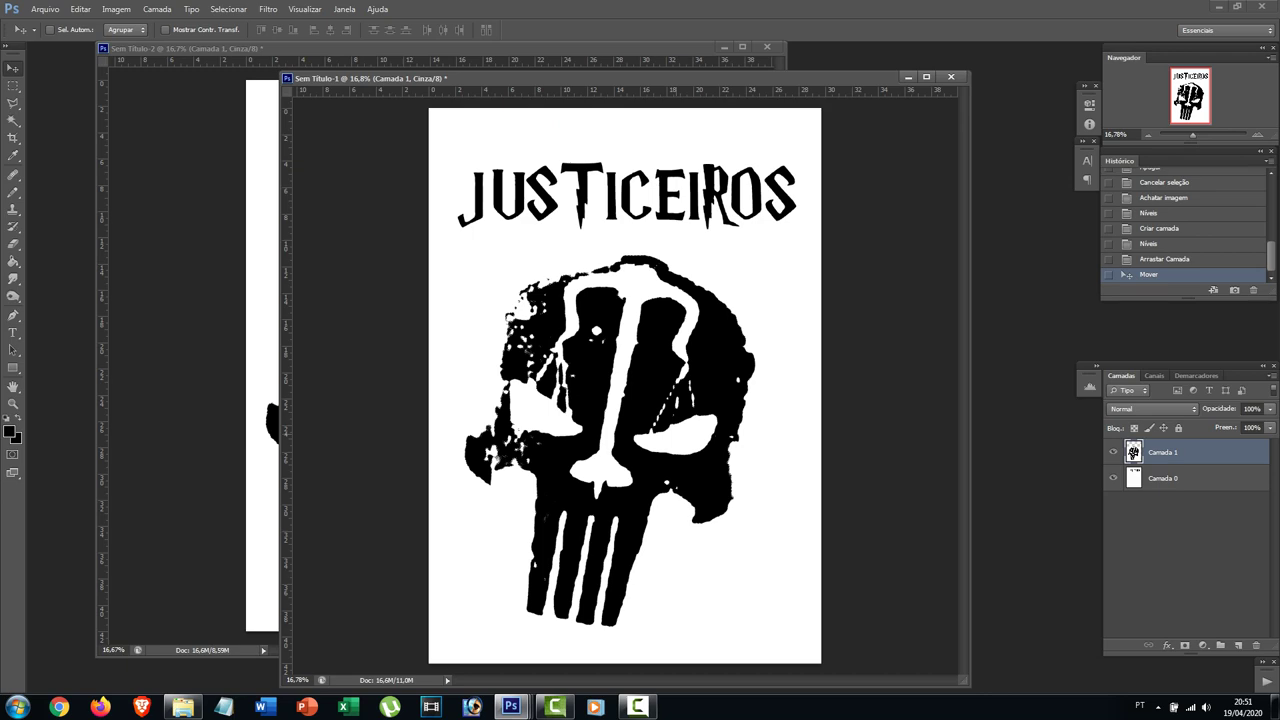
- Narrow the combined logo document's window and reposition it over the skull document
mouse_move(620, 78)
mouse_down()
mouse_move(614, 92)
mouse_move(634, 75)
mouse_up()
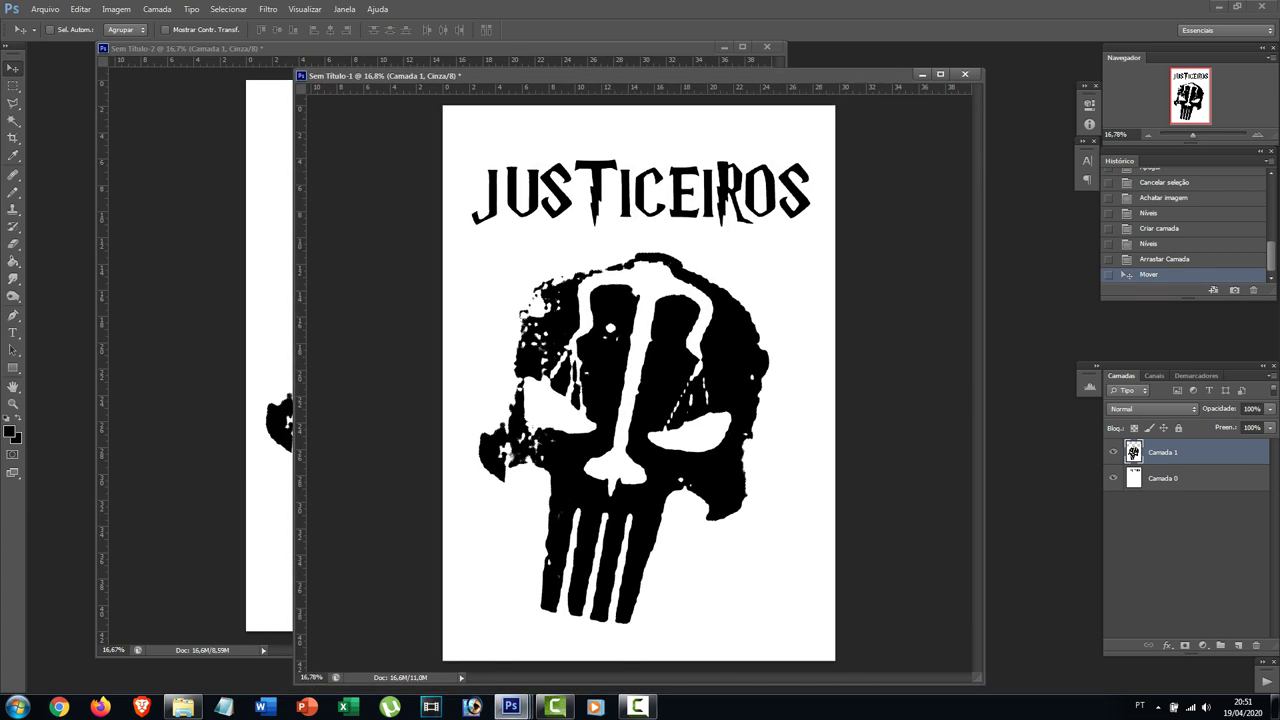
drag(984, 380, 877, 380)
drag(620, 75, 684, 82)
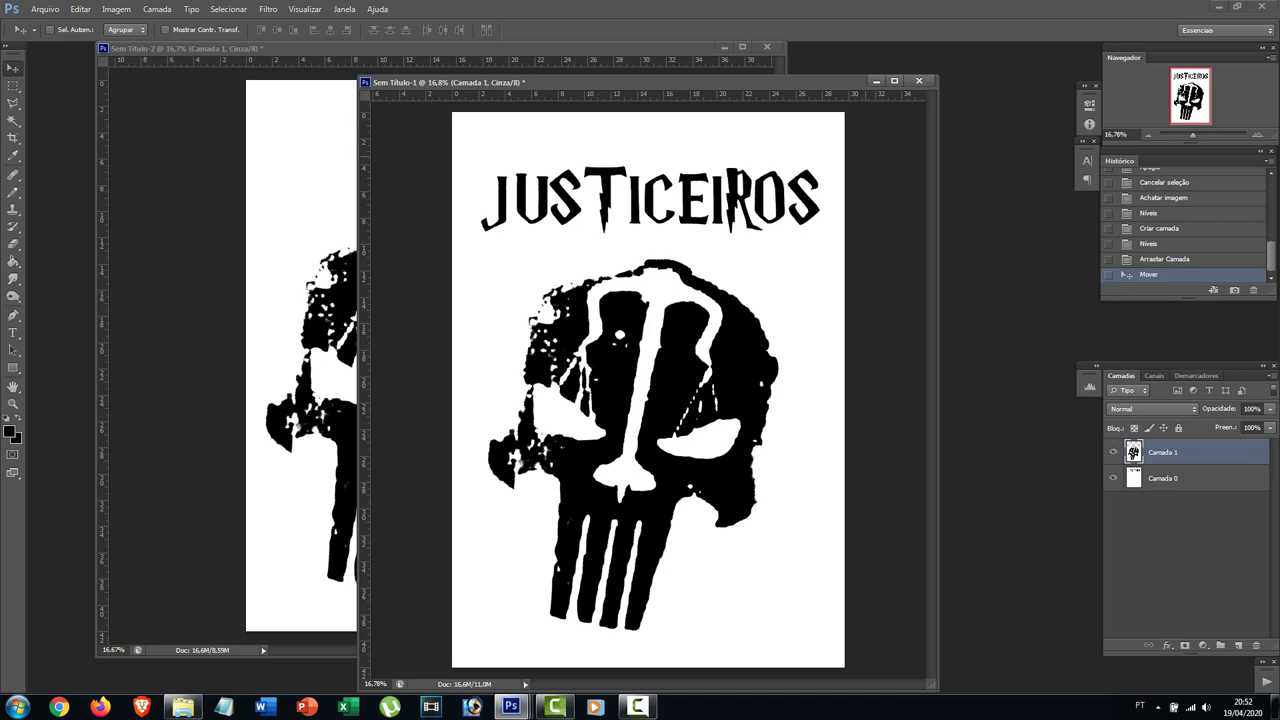
drag(648, 82, 572, 71)
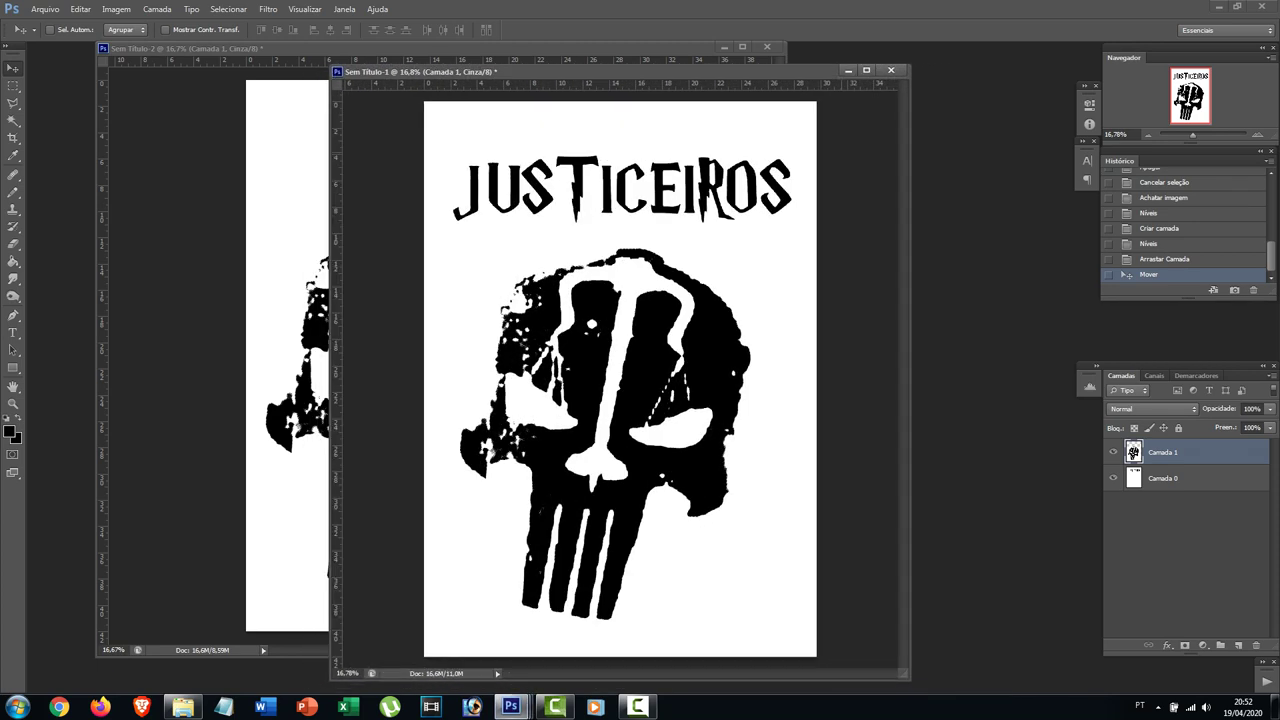